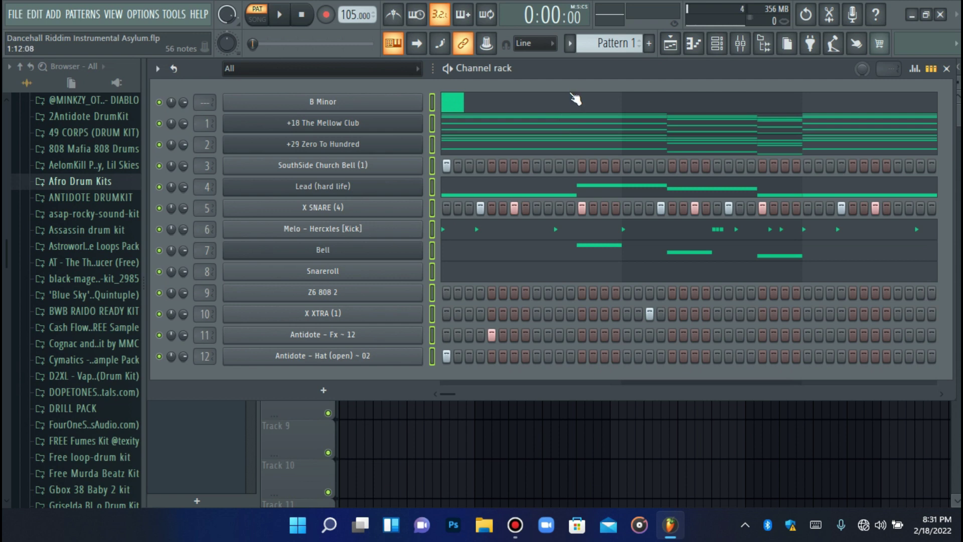
Step: Play Pattern 1 to hear the current beat, and stop playback
left_click(283, 17)
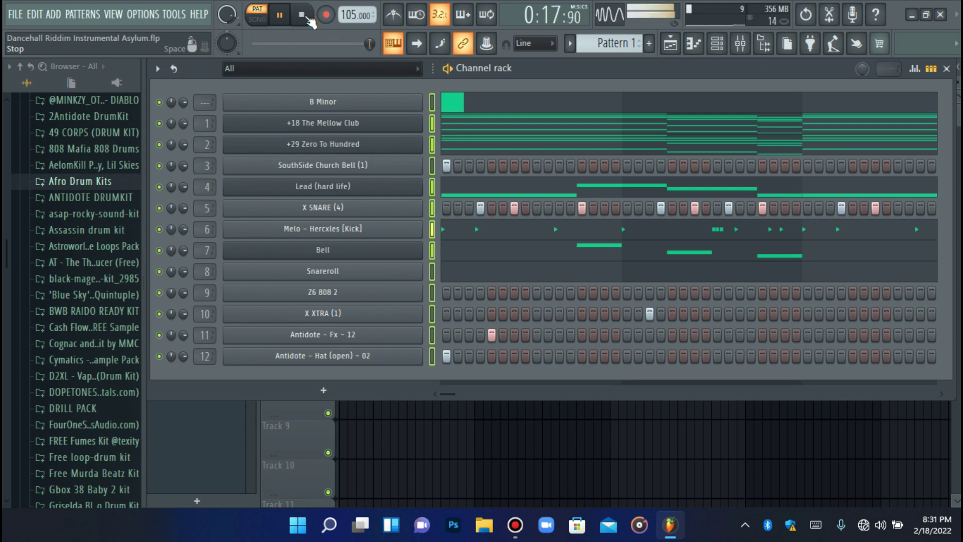
left_click(308, 19)
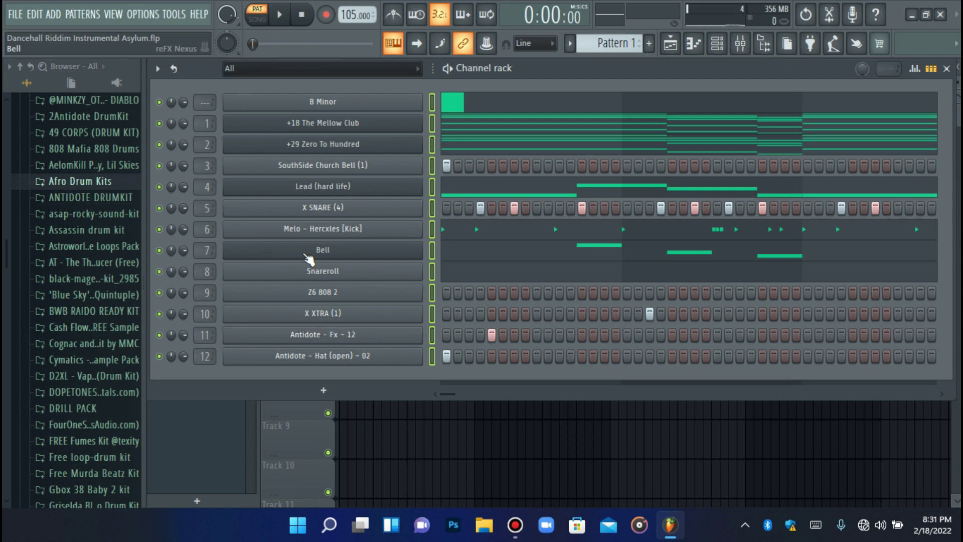
Step: Open the Z6 808 2 channel's sampler settings and show its volume envelope
left_click(303, 300)
left_click(200, 379)
left_click(285, 292)
left_click(285, 290)
left_click_drag(385, 207, 461, 173)
left_click(454, 424)
left_click(577, 424)
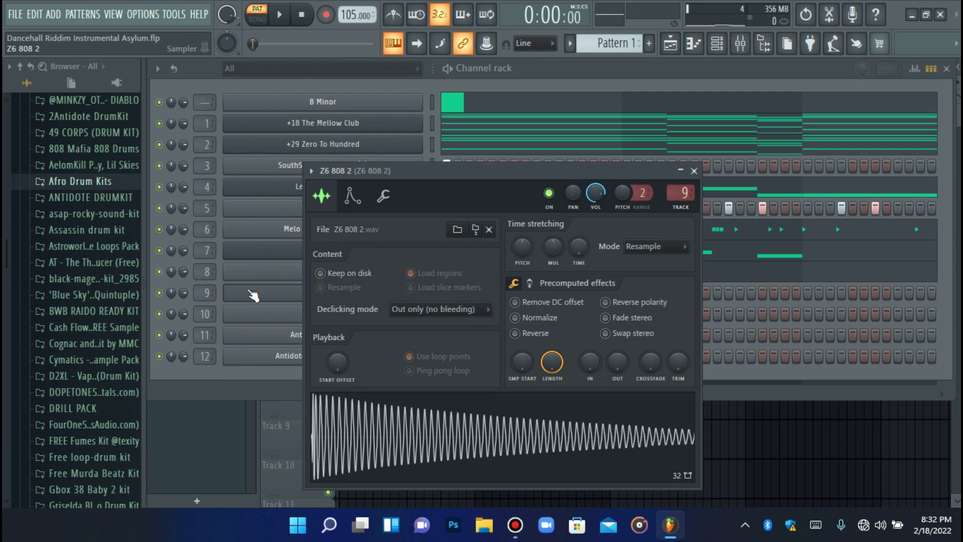
left_click(275, 291)
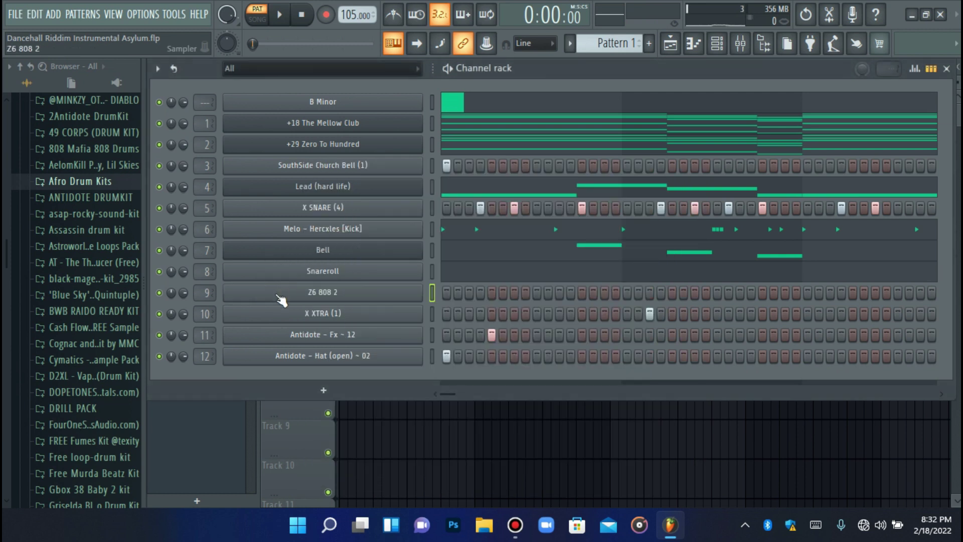
left_click(278, 296)
left_click(352, 195)
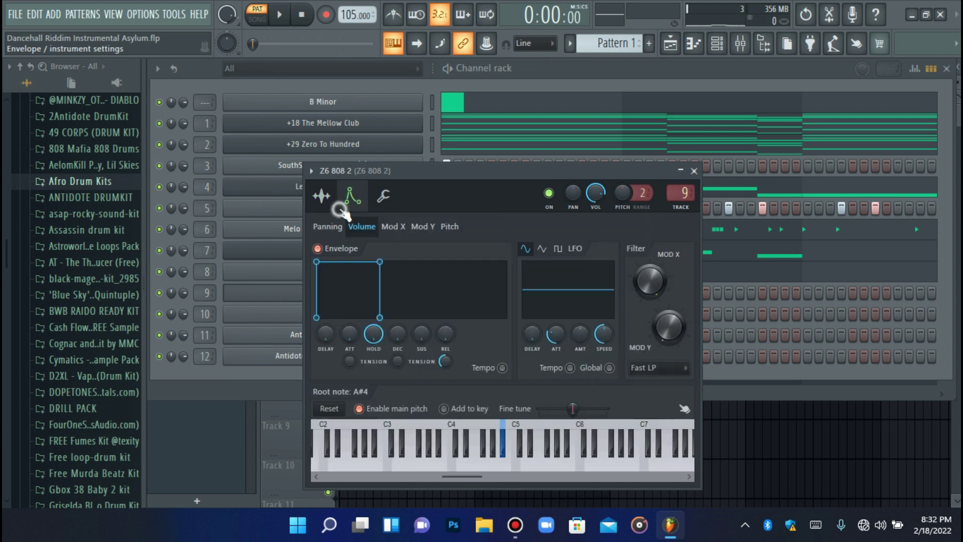
Step: Reset the delay, attack, hold, decay, sustain and release of the Z6 808 2 volume envelope to their defaults
right_click(374, 335)
left_click(397, 275)
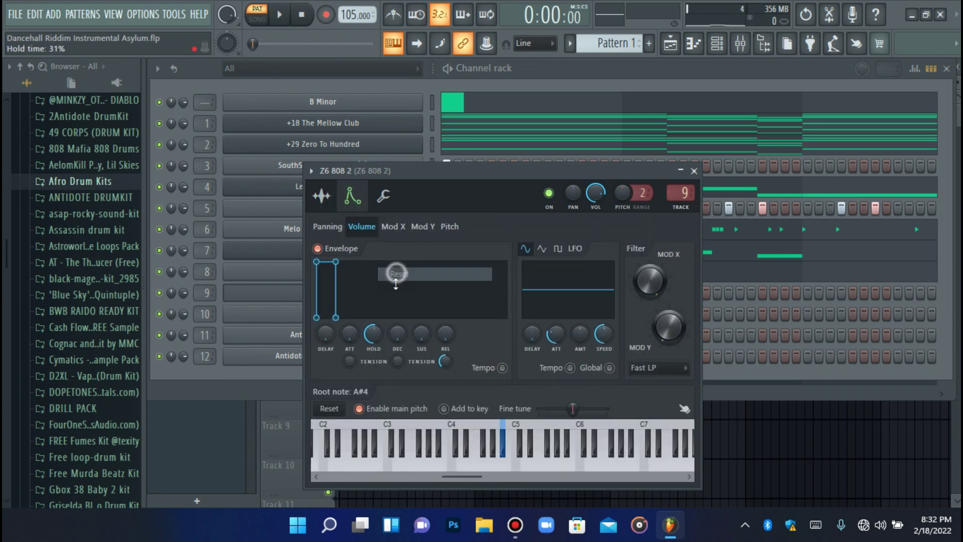
right_click(354, 339)
left_click(371, 275)
right_click(321, 341)
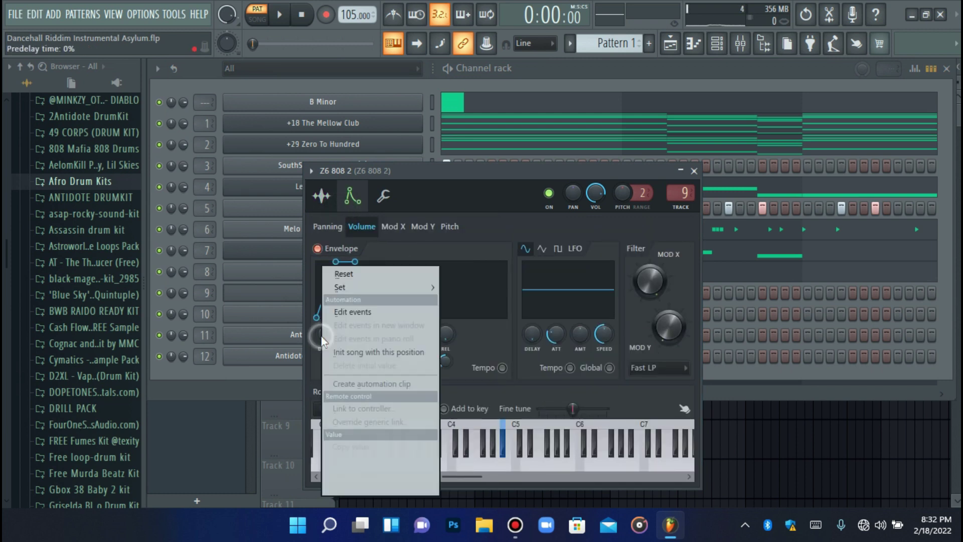
left_click(366, 274)
right_click(397, 335)
left_click(433, 275)
right_click(422, 333)
left_click(444, 275)
right_click(445, 339)
left_click(464, 274)
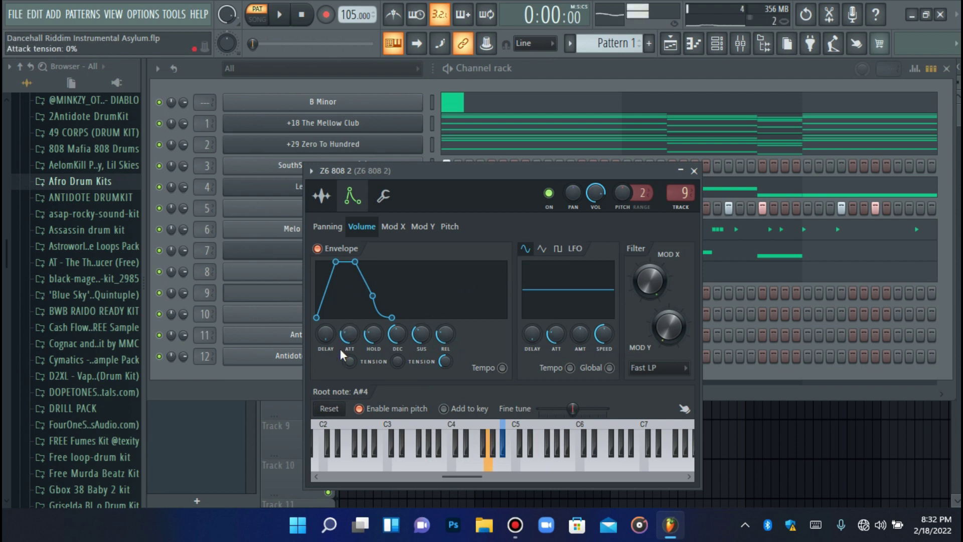
left_click(289, 300)
left_click(289, 300)
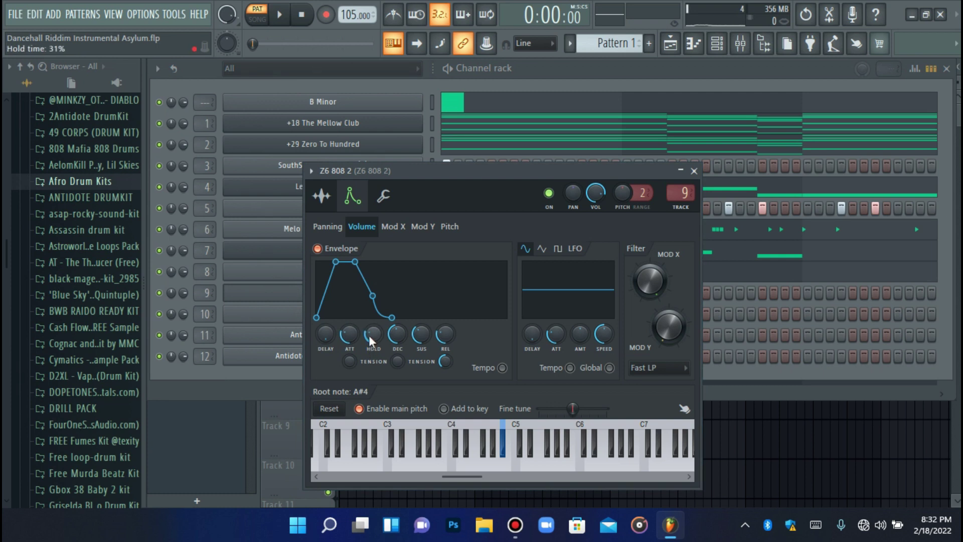
Step: Set the 808 envelope's hold to 100% and its attack, decay, sustain and release to 0%, and audition a note
left_click_drag(365, 344, 365, 301)
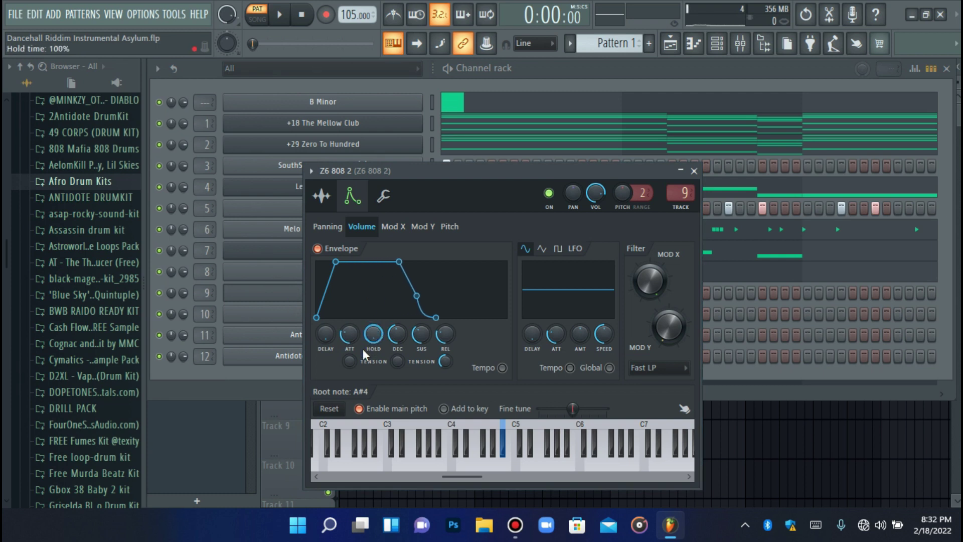
left_click_drag(351, 339, 351, 361)
left_click_drag(397, 334, 422, 364)
left_click_drag(446, 333, 446, 362)
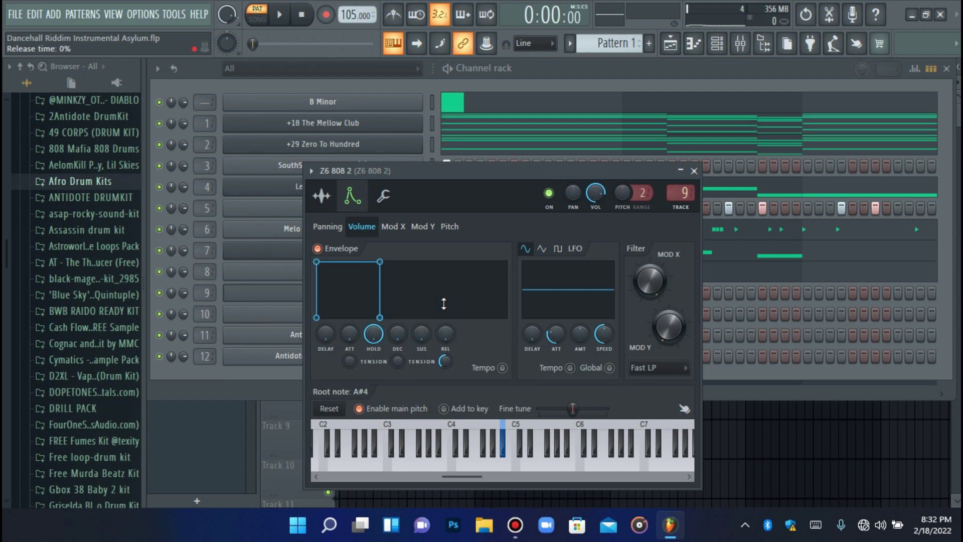
key("b")
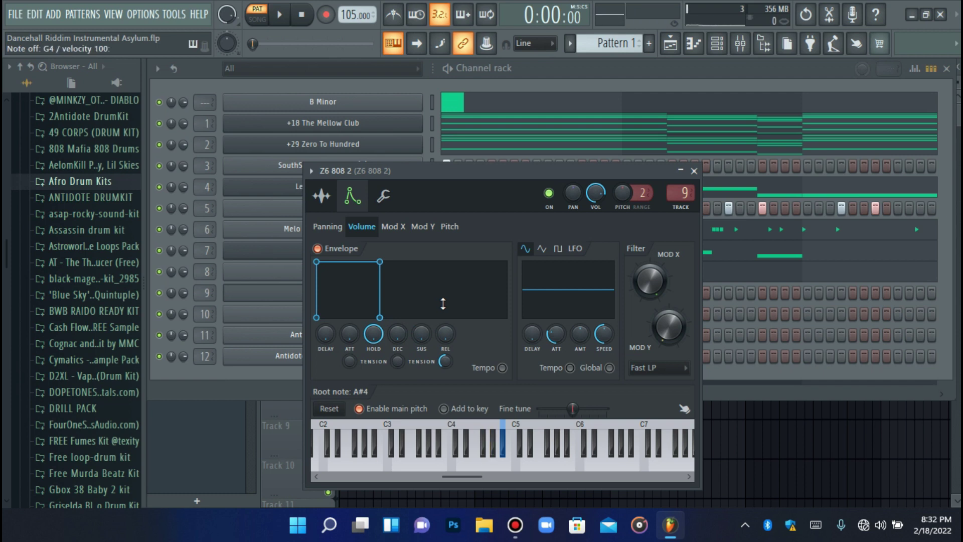
Step: Try a 90% release time in the 808's volume envelope and return it to 0%
left_click_drag(450, 351, 450, 335)
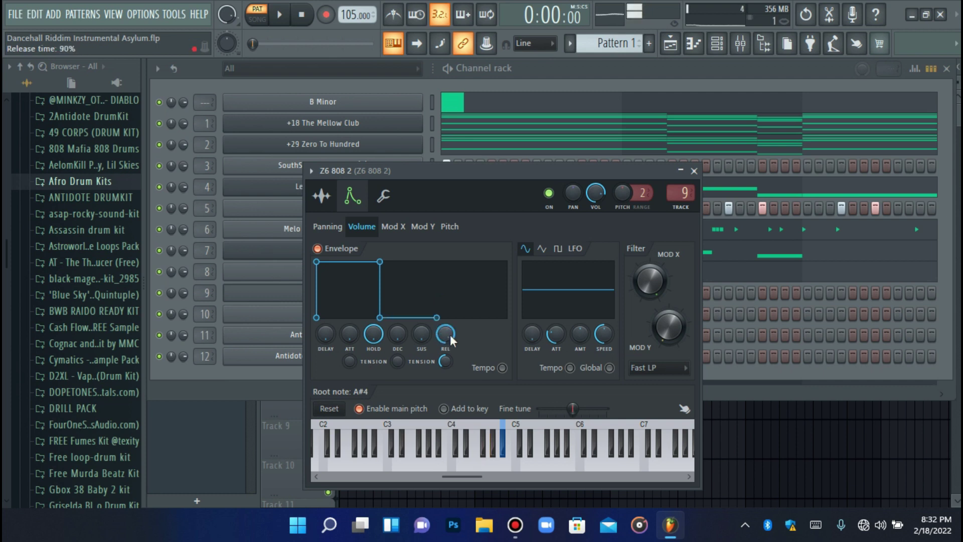
scroll(450, 336, "down", 10)
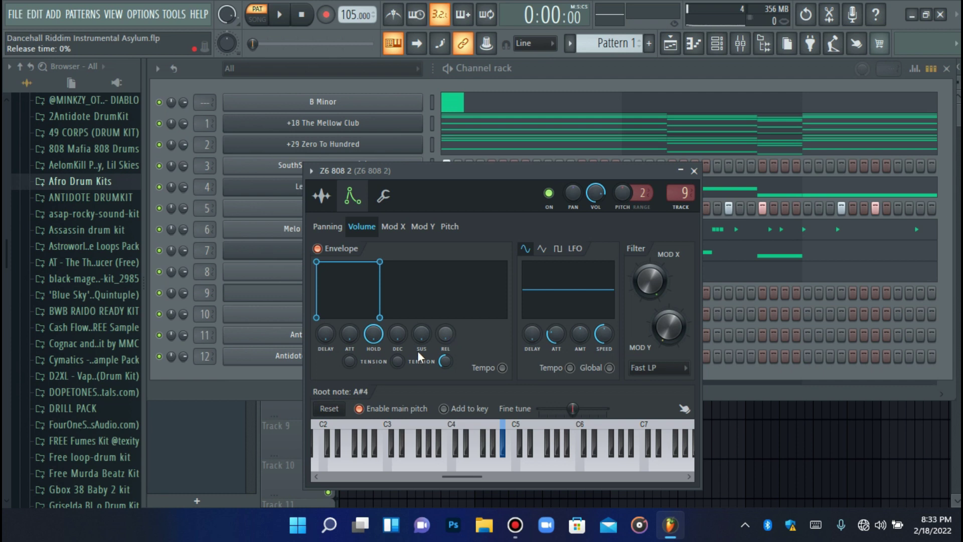
Step: Reopen the Z6 808 2 channel, examine its sample waveform settings, and close it
left_click(298, 294)
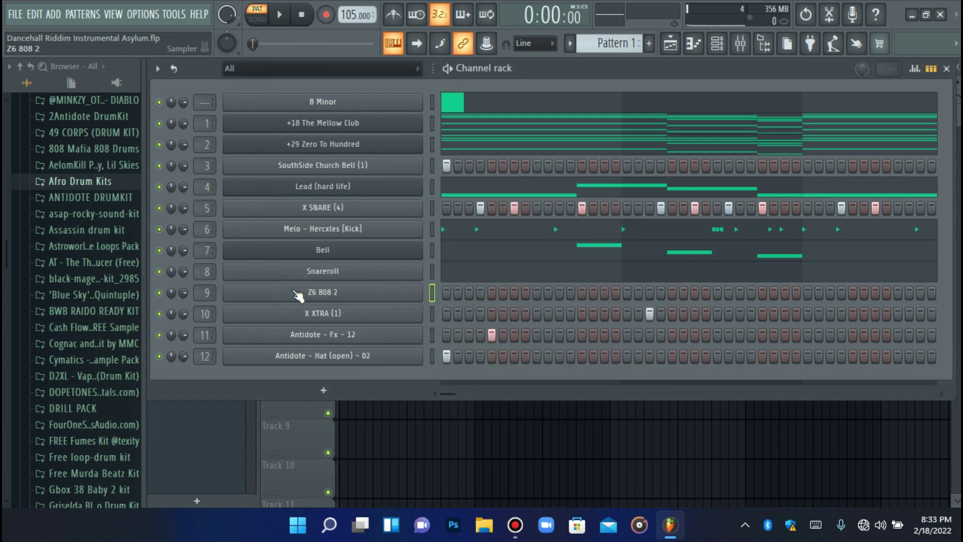
left_click(297, 294)
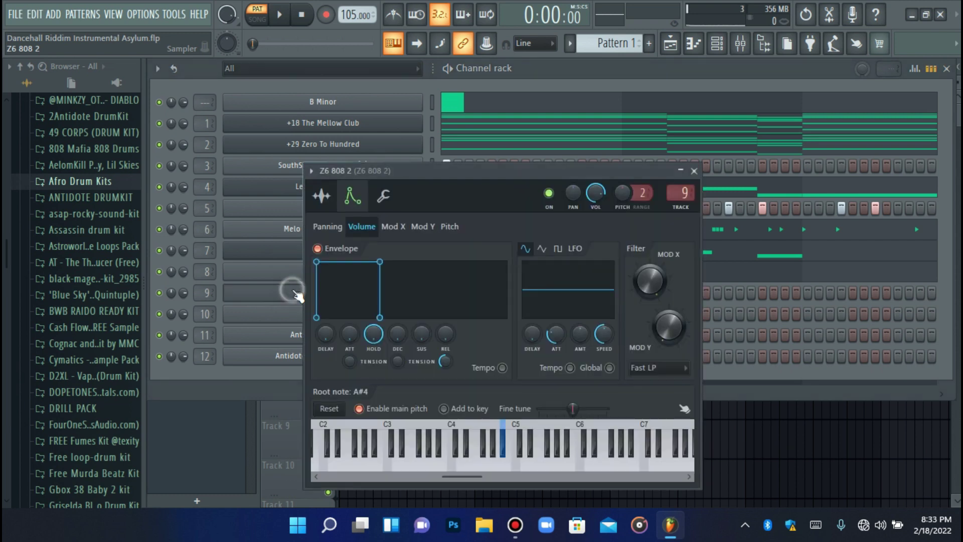
left_click(322, 195)
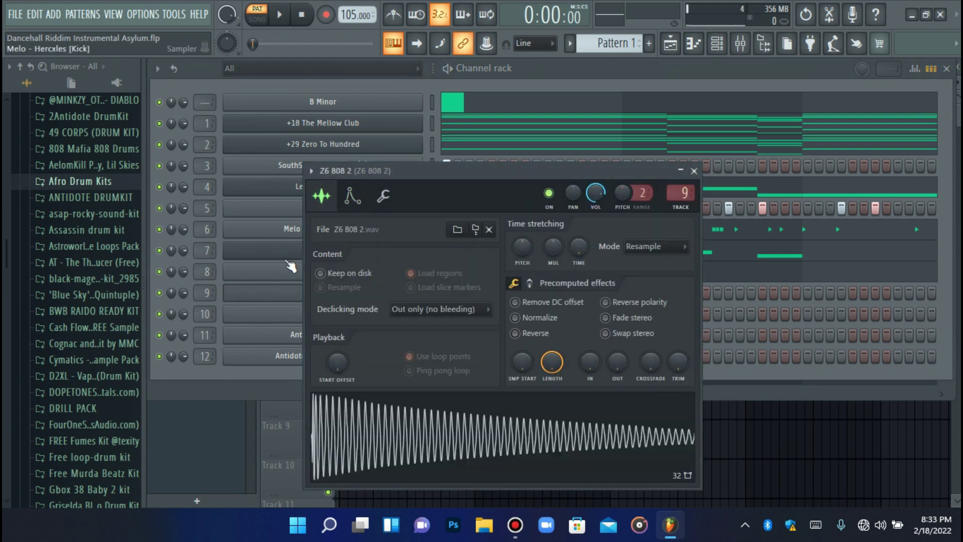
left_click(284, 292)
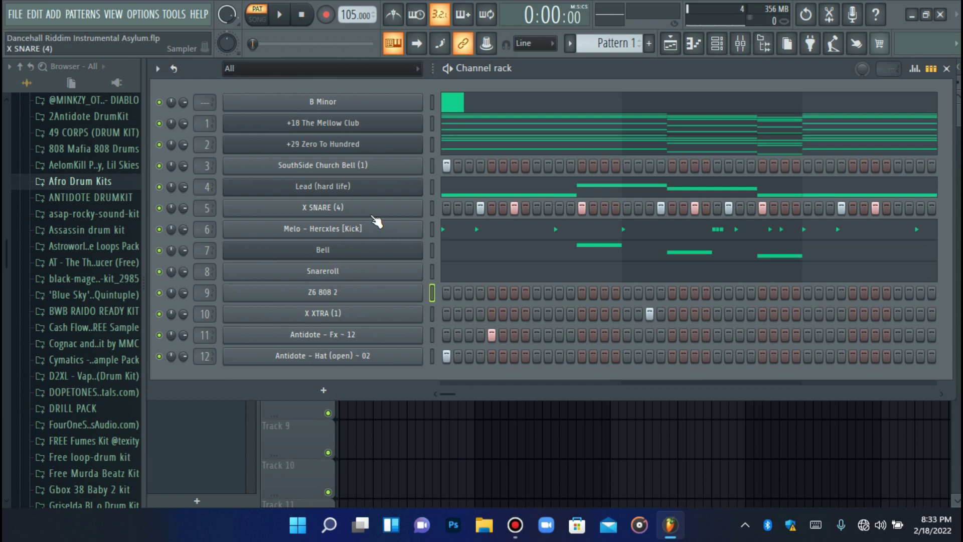
Step: Open the Melo - Hercxles [Kick] channel in the piano roll and play the pattern briefly
left_click(432, 230)
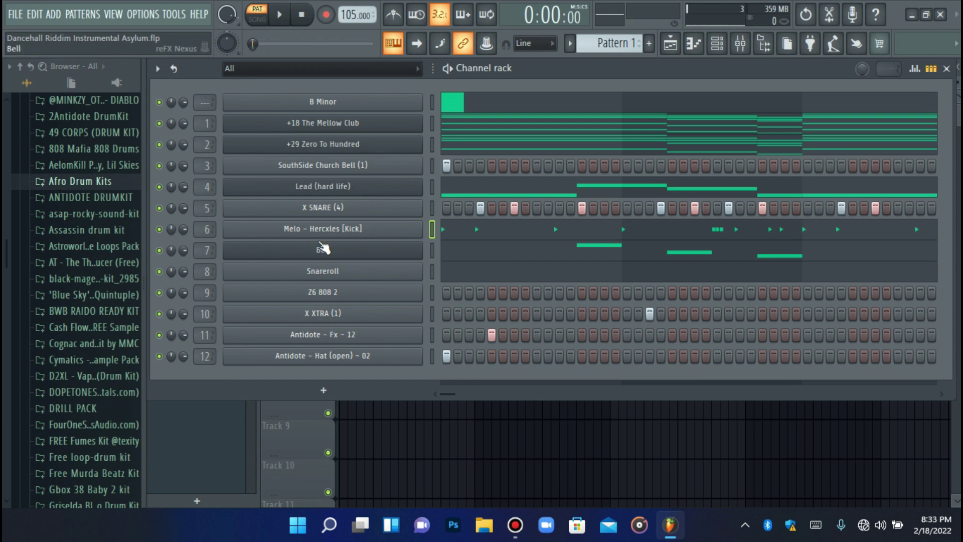
right_click(431, 228)
left_click(435, 228)
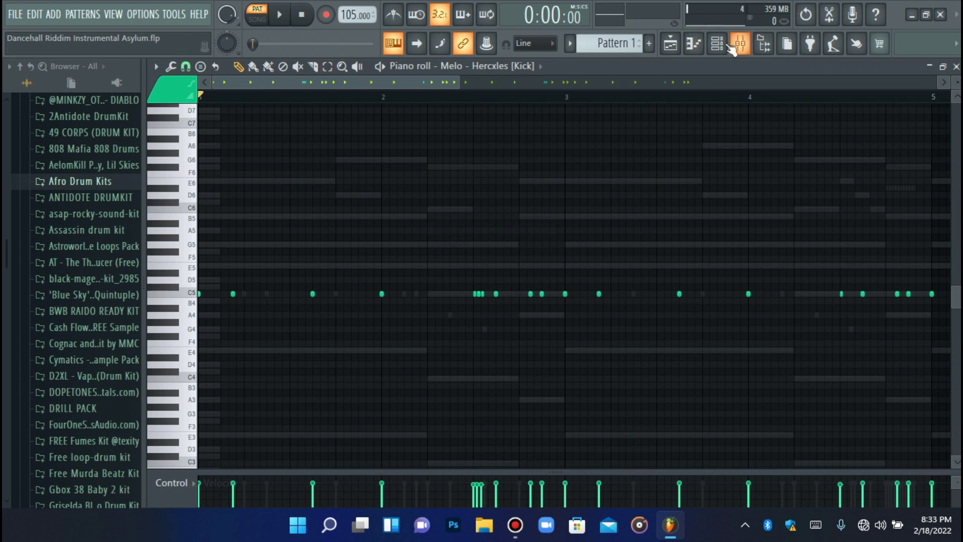
key("space")
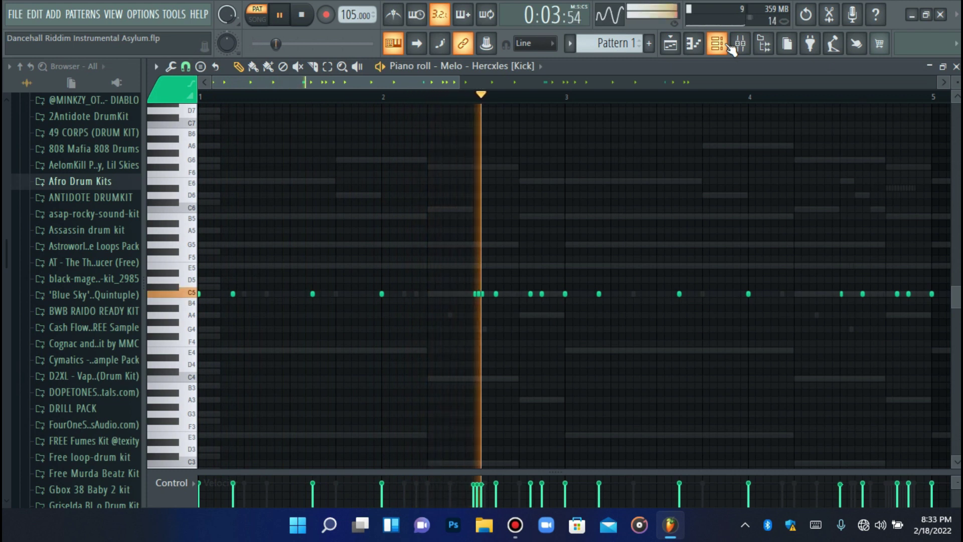
key("space")
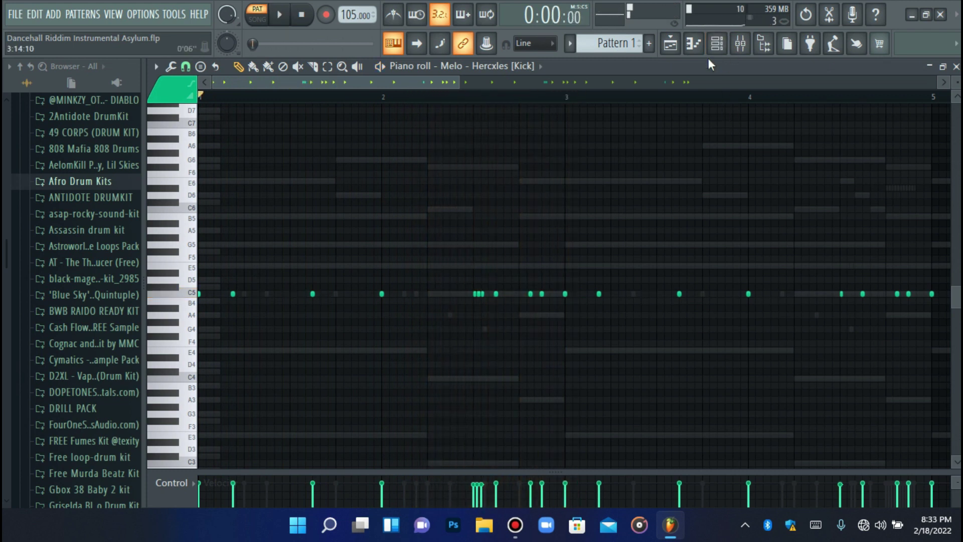
Step: Return to the channel rack and open the Z6 808 2 sample in the audio editor
left_click(717, 44)
left_click(364, 283)
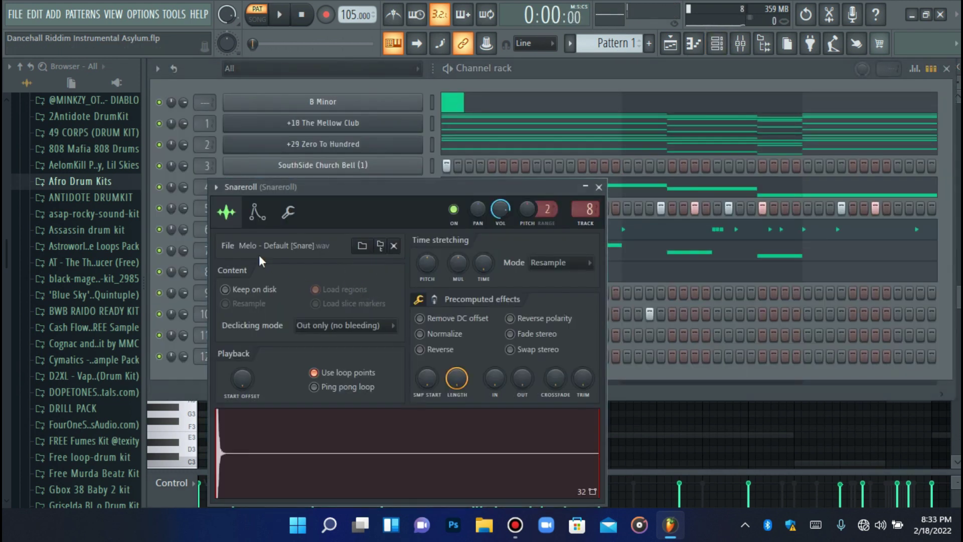
left_click(183, 376)
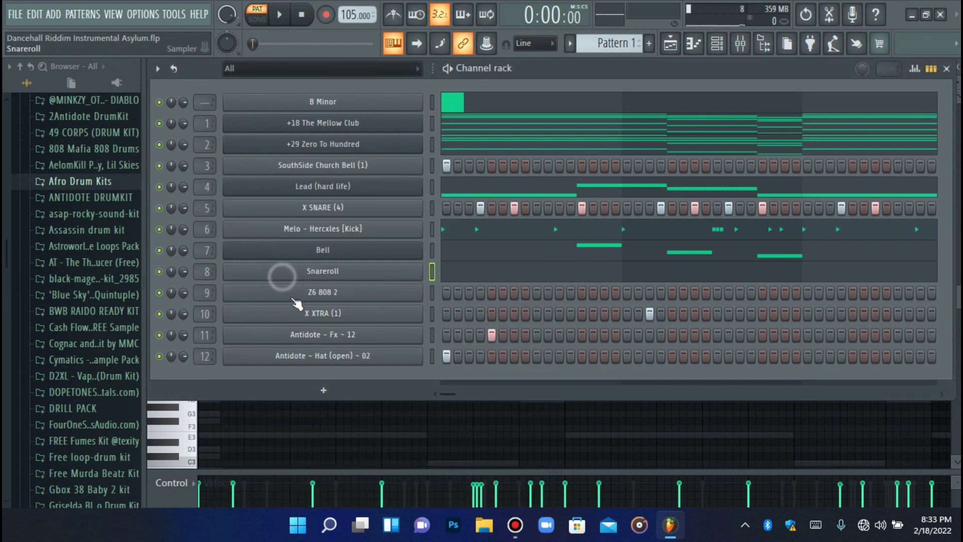
left_click(294, 295)
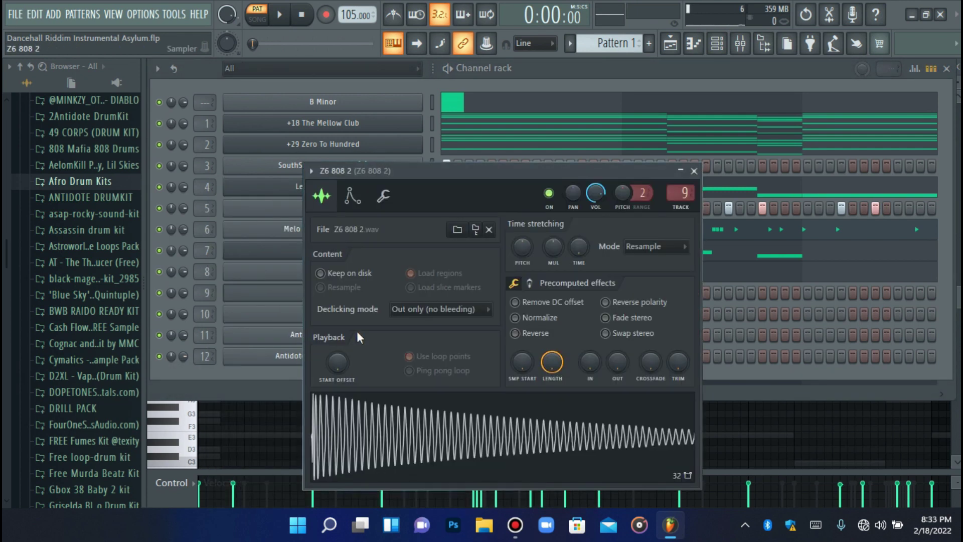
left_click(414, 414)
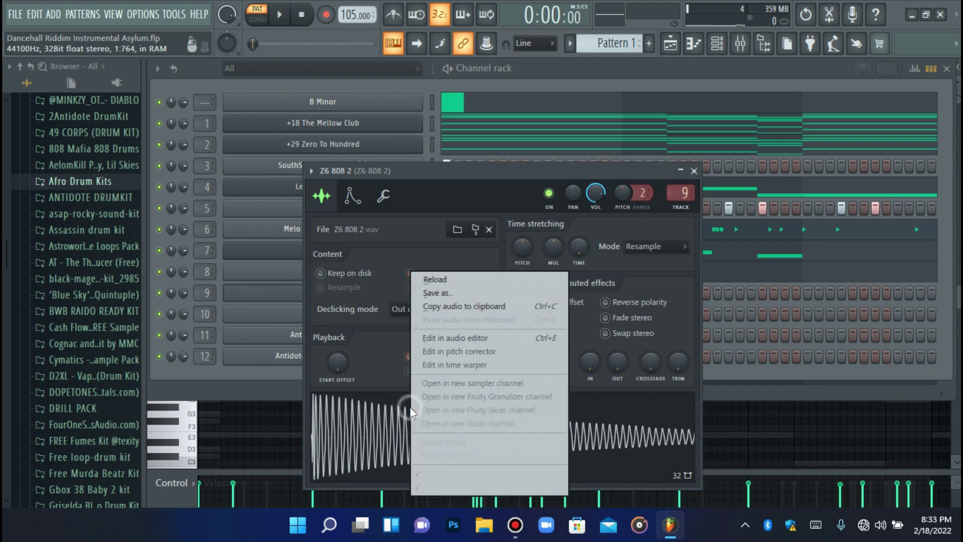
left_click(489, 338)
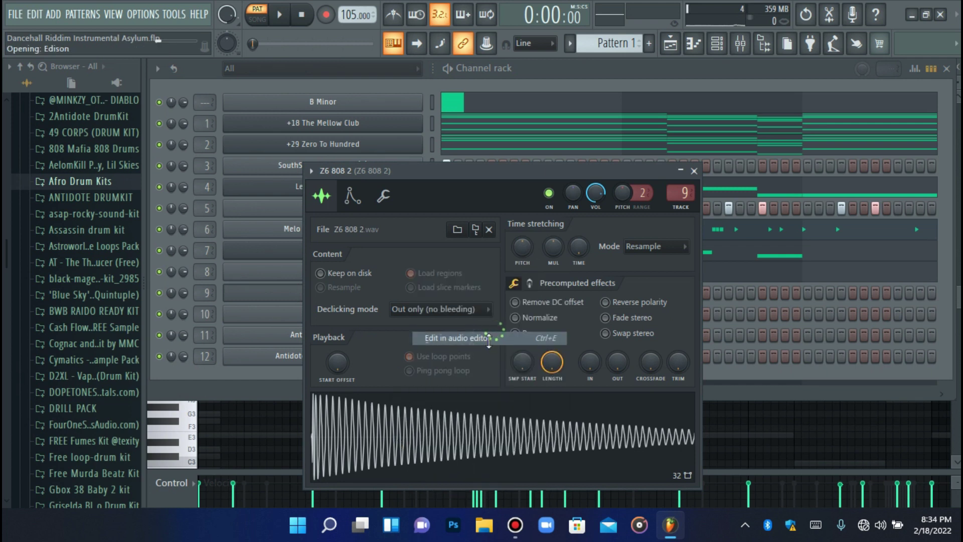
Step: Detect the pitch regions of the Z6 808 2 sample in Edison
right_click(315, 346)
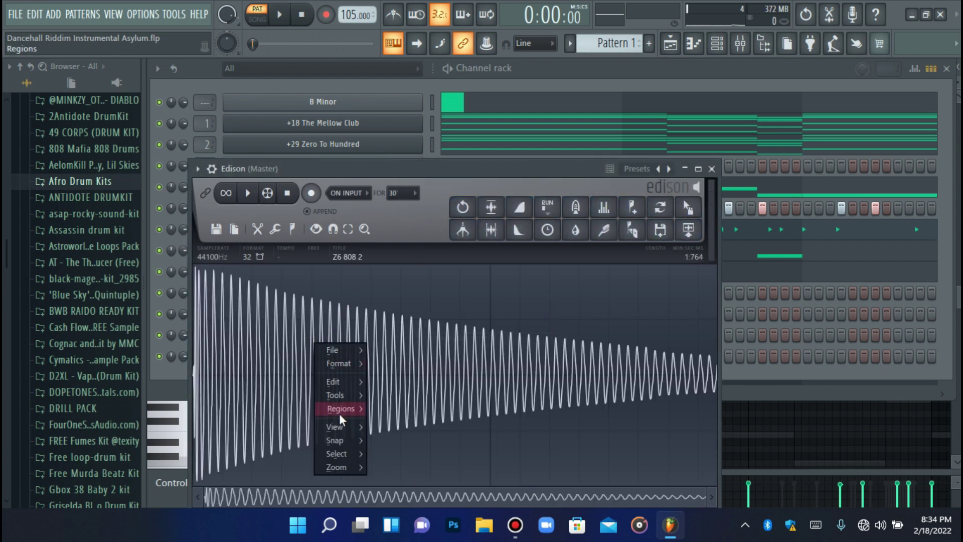
mouse_move(346, 409)
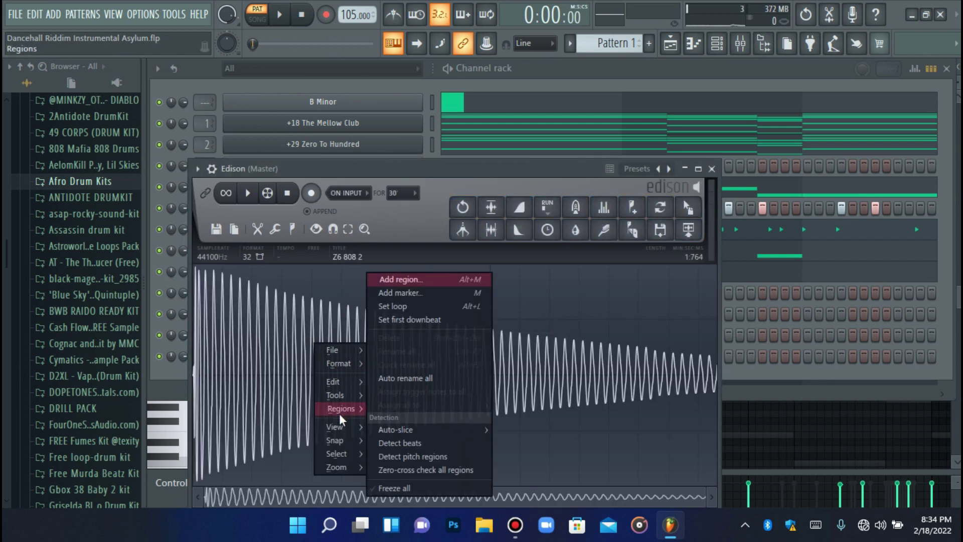
left_click(404, 456)
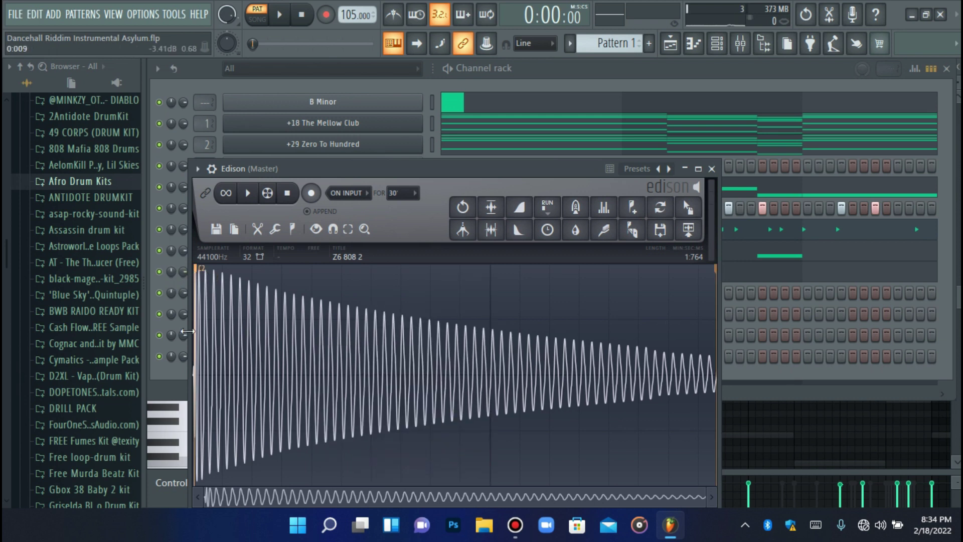
Step: Compare the root note settings of the Z6 808 2 and +18 The Mellow Club channels
left_click(173, 384)
left_click(370, 294)
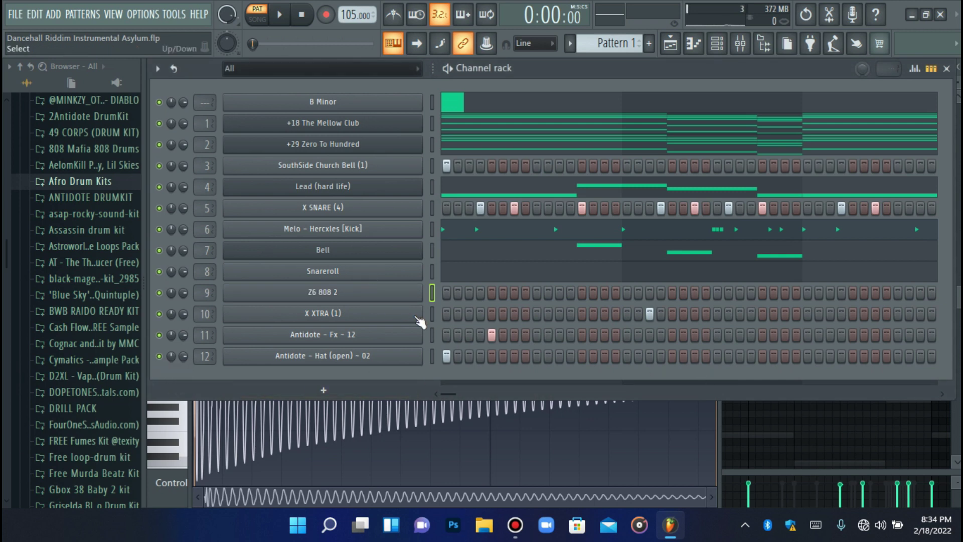
left_click(393, 296)
left_click(352, 196)
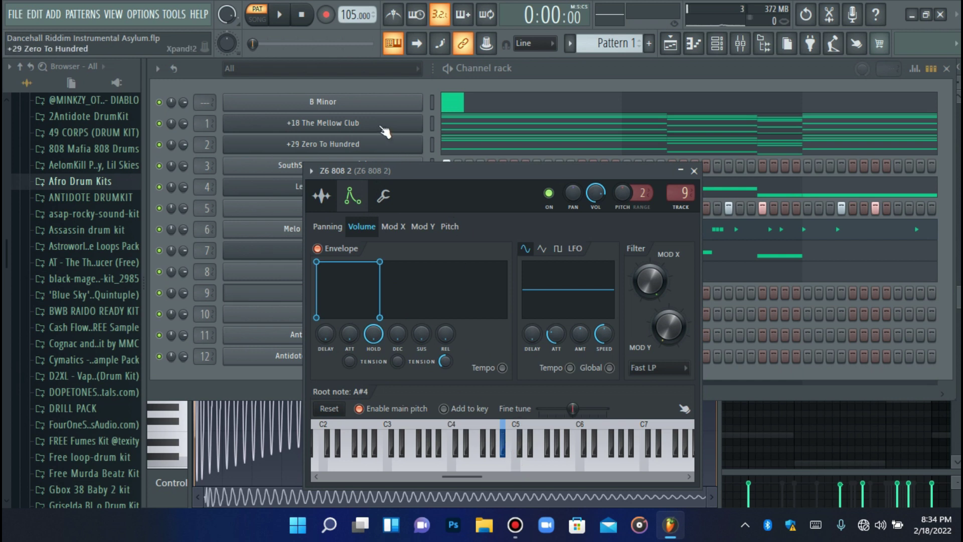
left_click(383, 130)
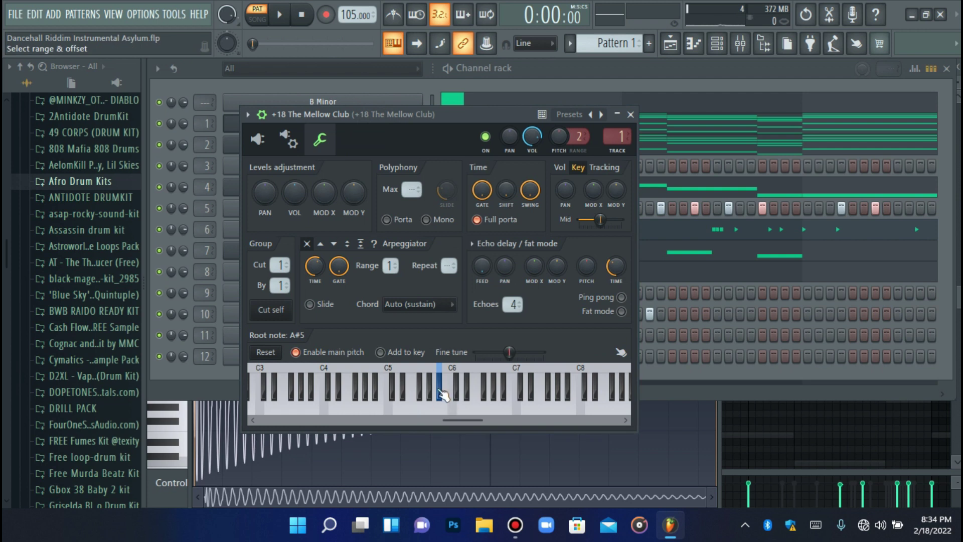
left_click(233, 122)
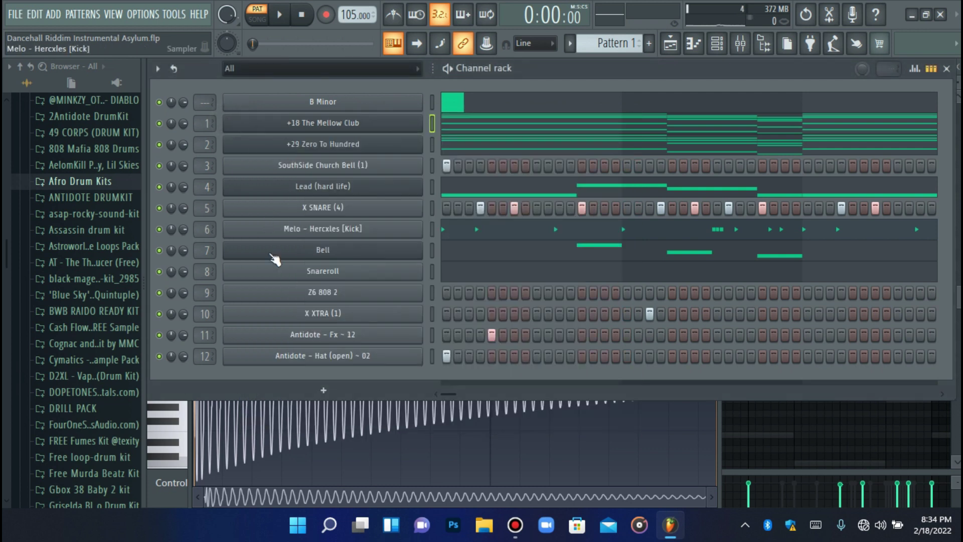
Step: Copy the Melo - Hercxles [Kick] pattern into the Z6 808 2 channel and open the 808's notes in the piano roll
right_click(353, 296)
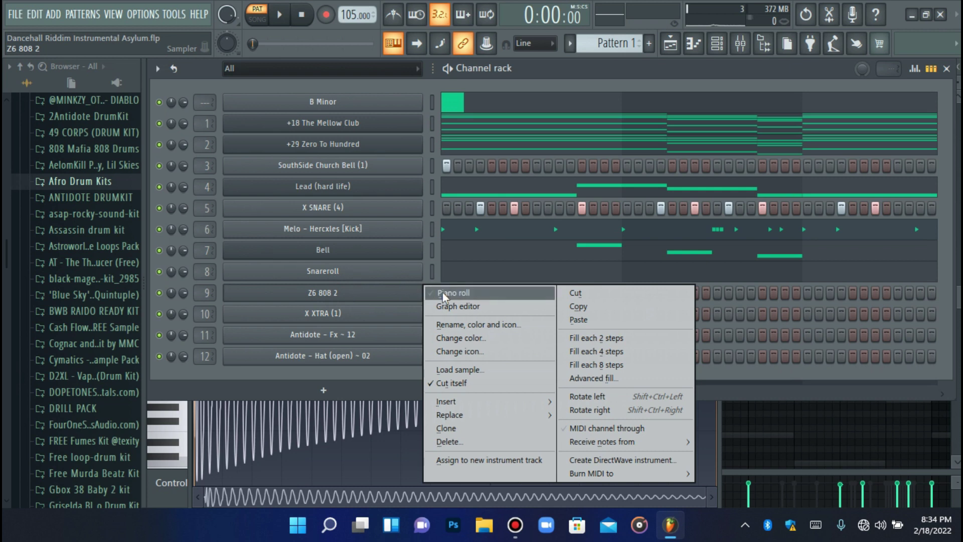
left_click(441, 294)
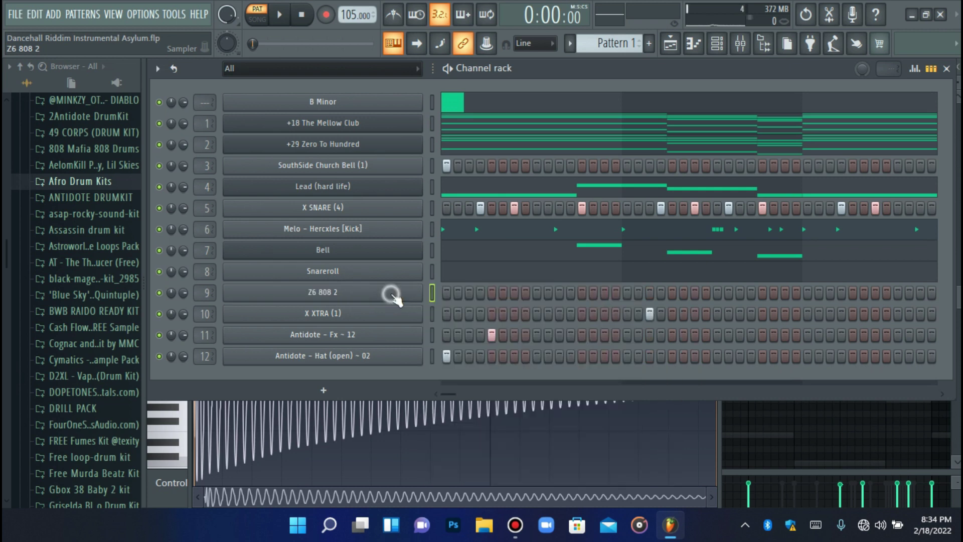
right_click(366, 228)
left_click(582, 245)
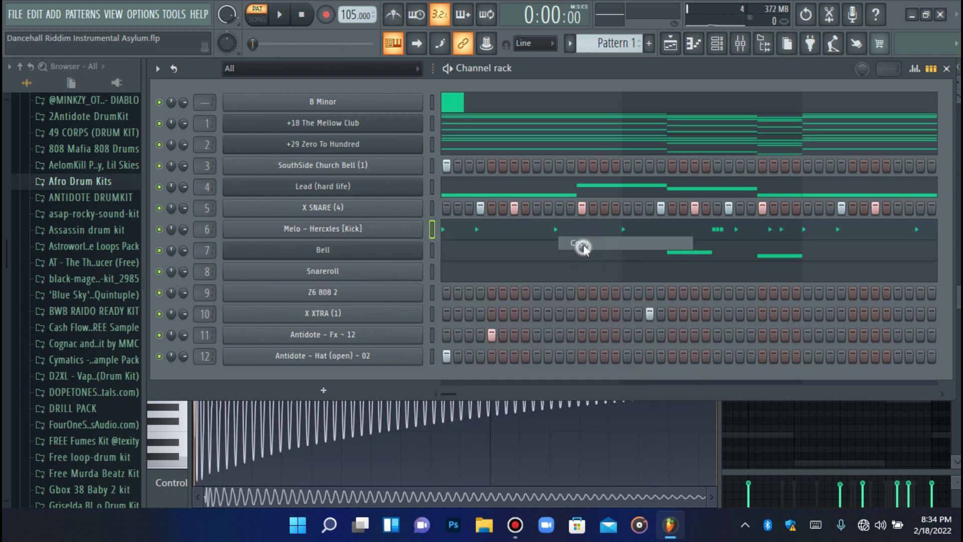
right_click(395, 295)
left_click(569, 318)
right_click(399, 291)
left_click(441, 294)
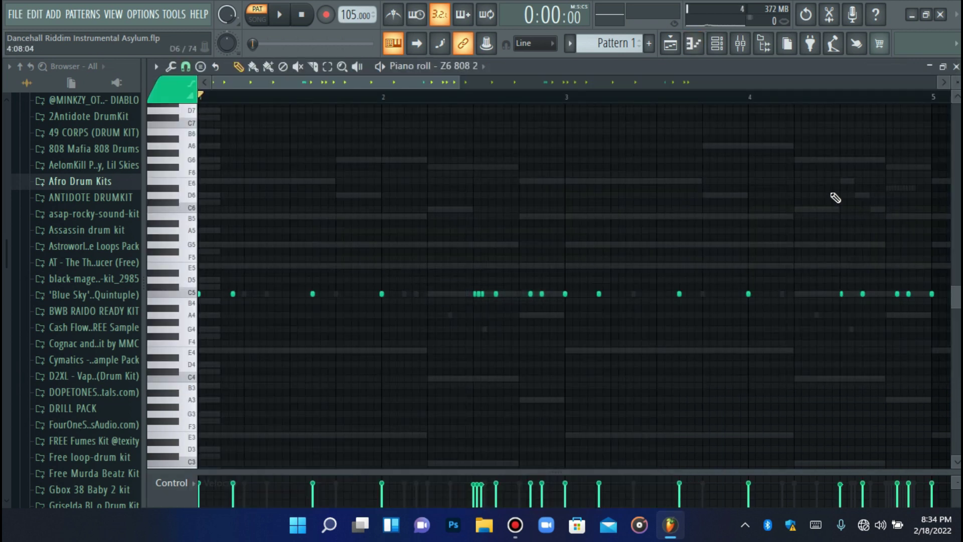
Step: In the channel rack, mute everything except +29 Zero To Hundred, Melo - Hercxles [Kick] and Z6 808 2
left_click(716, 44)
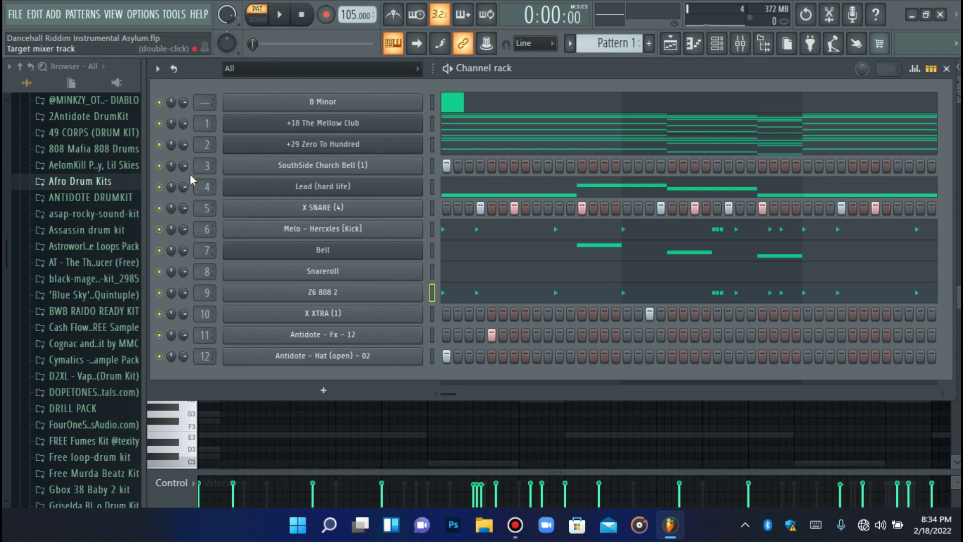
right_click(170, 144)
right_click(159, 145)
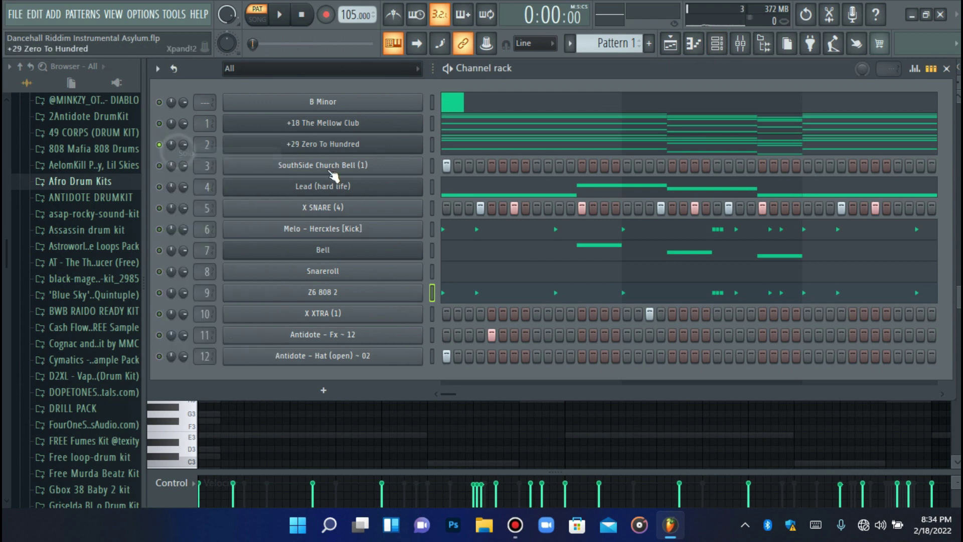
left_click(159, 293)
left_click(159, 229)
key("space")
Step: Return to the Z6 808 2 piano roll and review the pasted notes against the ghost chords
right_click(410, 293)
left_click(694, 167)
left_click(705, 45)
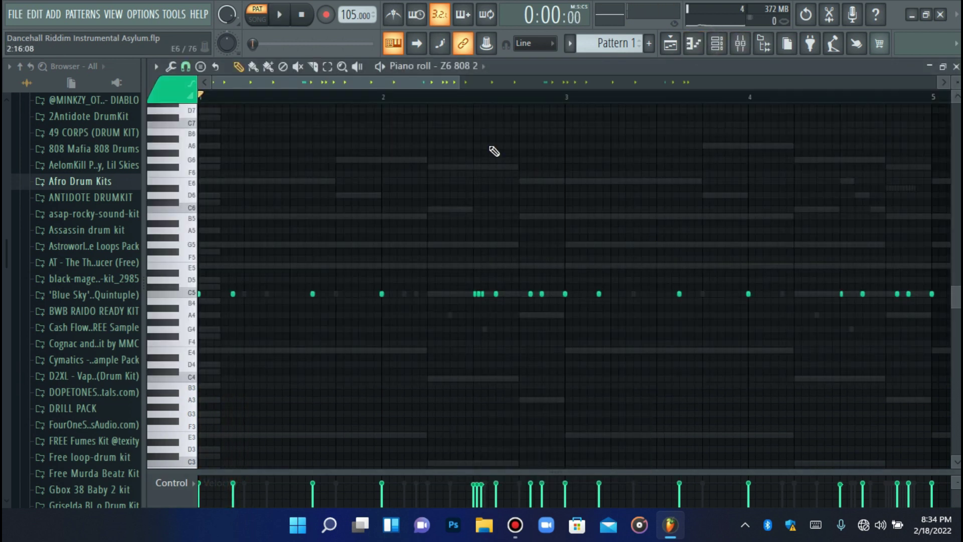
left_click_drag(460, 82, 488, 126)
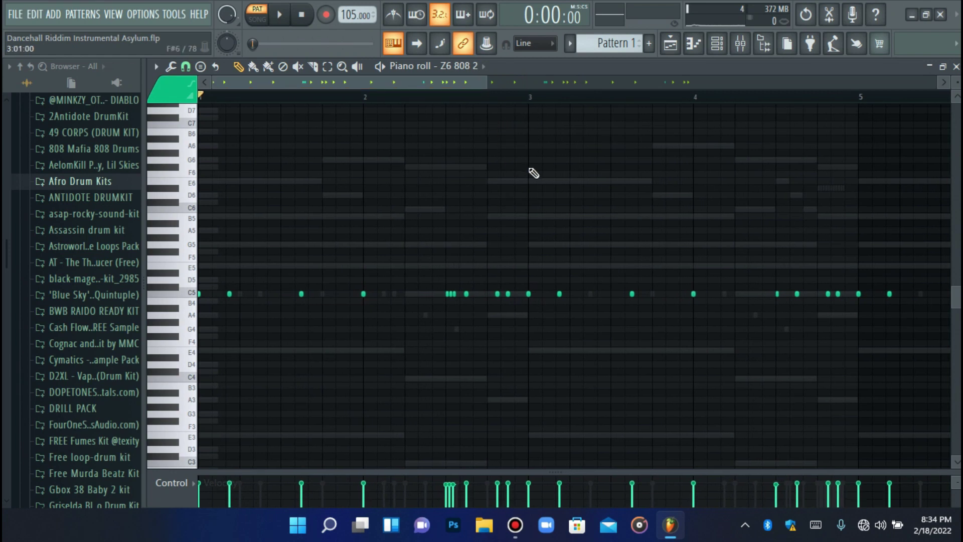
scroll(533, 172, "down", 5)
scroll(533, 172, "up", 4)
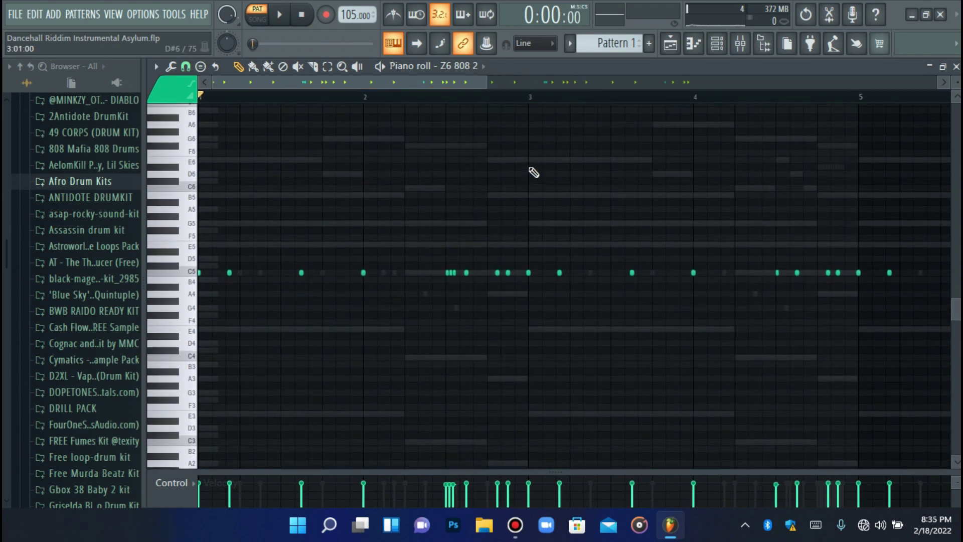
scroll(533, 173, "down", 2)
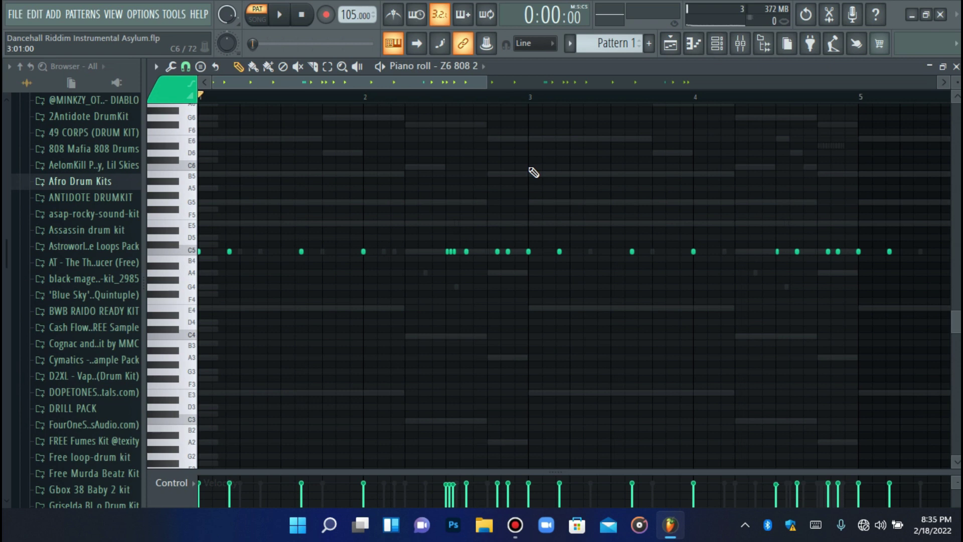
scroll(533, 172, "down", 2)
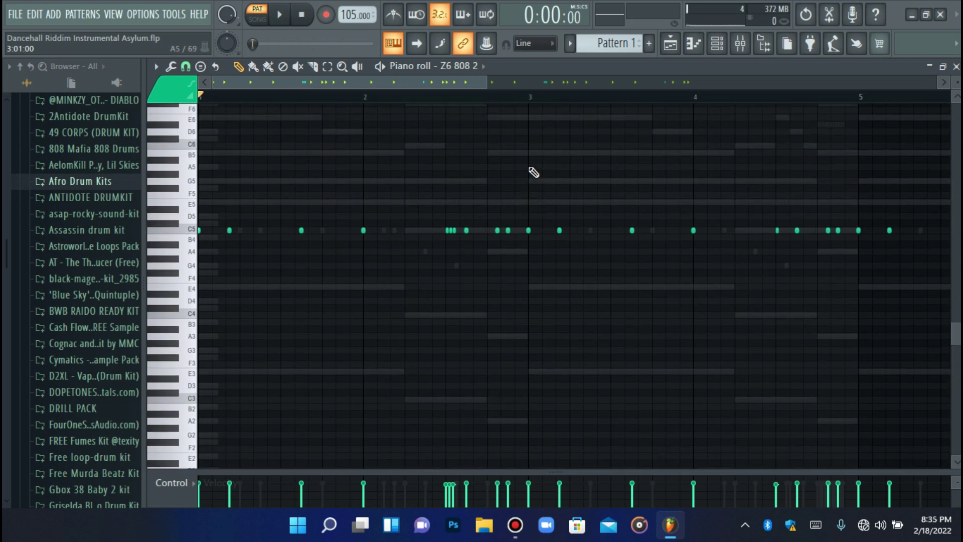
Step: Switch the piano roll to +29 Zero To Hundred and audition the chord root notes E4, C4 and A3
left_click(474, 70)
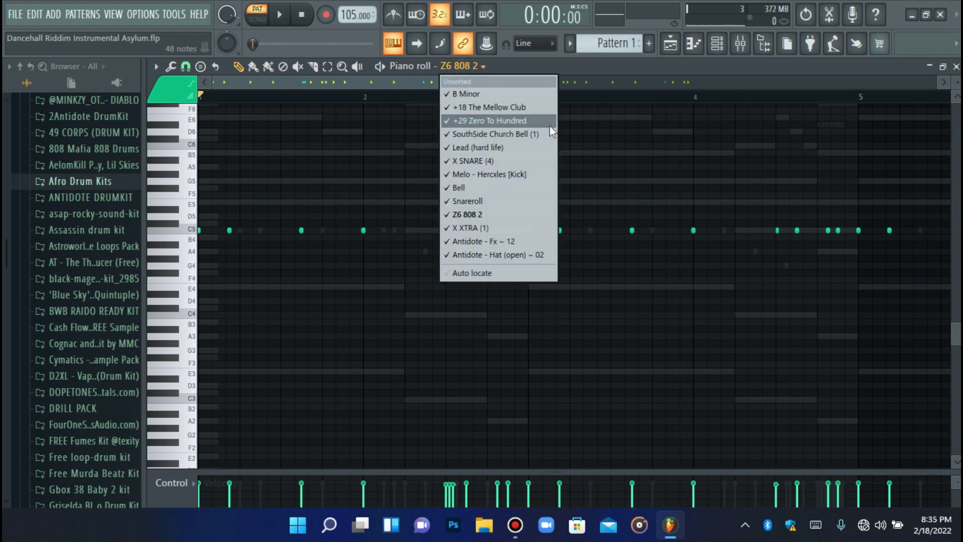
left_click(624, 150)
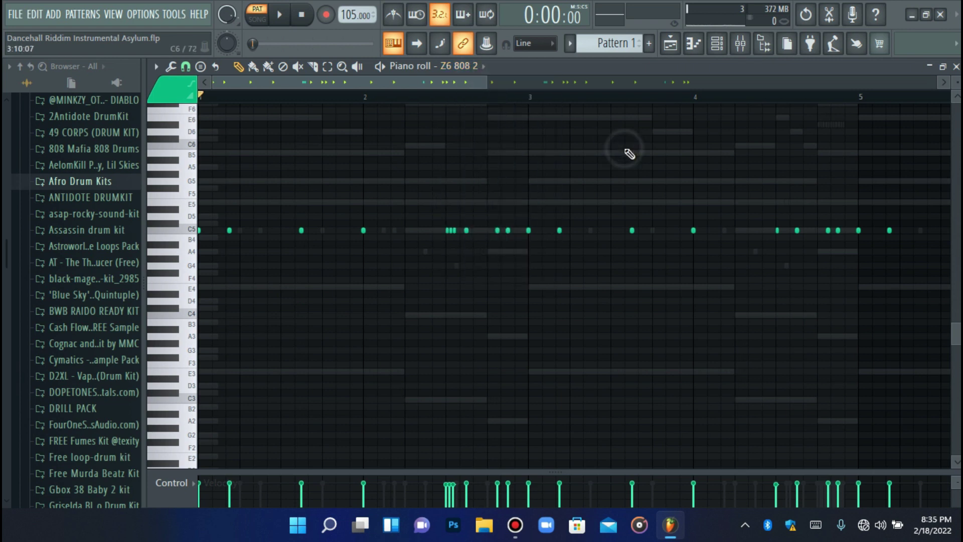
left_click(475, 69)
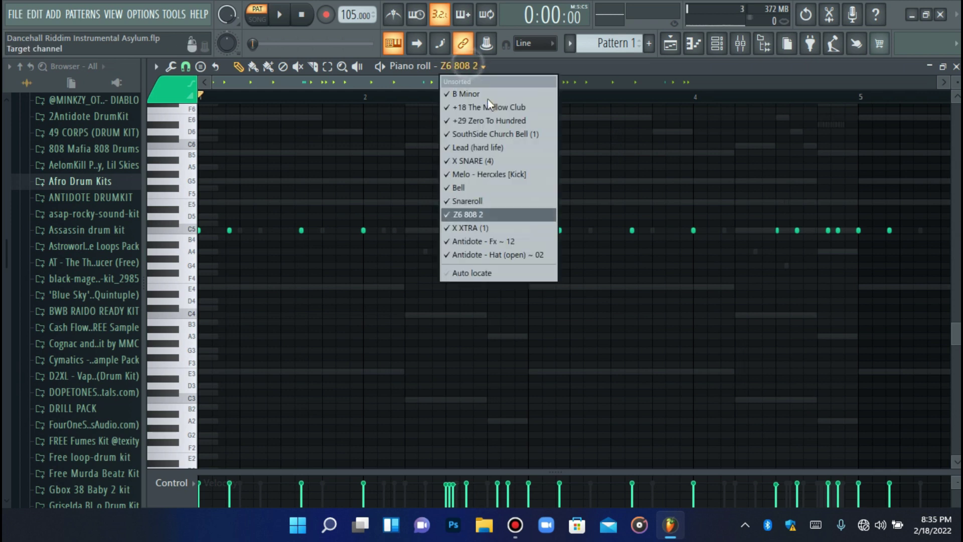
left_click(507, 122)
scroll(466, 273, "up", 4)
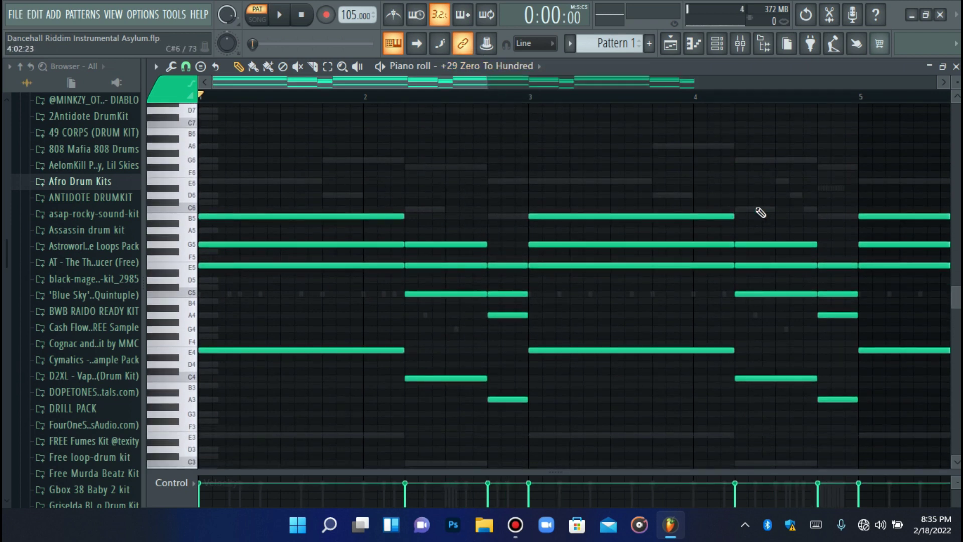
scroll(762, 191, "down", 1)
scroll(766, 168, "down", 1)
scroll(585, 209, "down", 2)
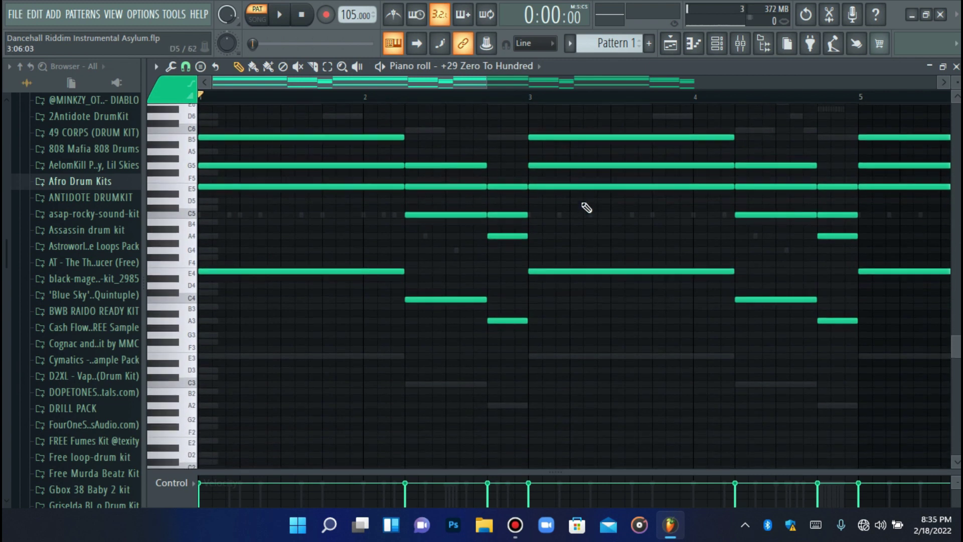
left_click(191, 269)
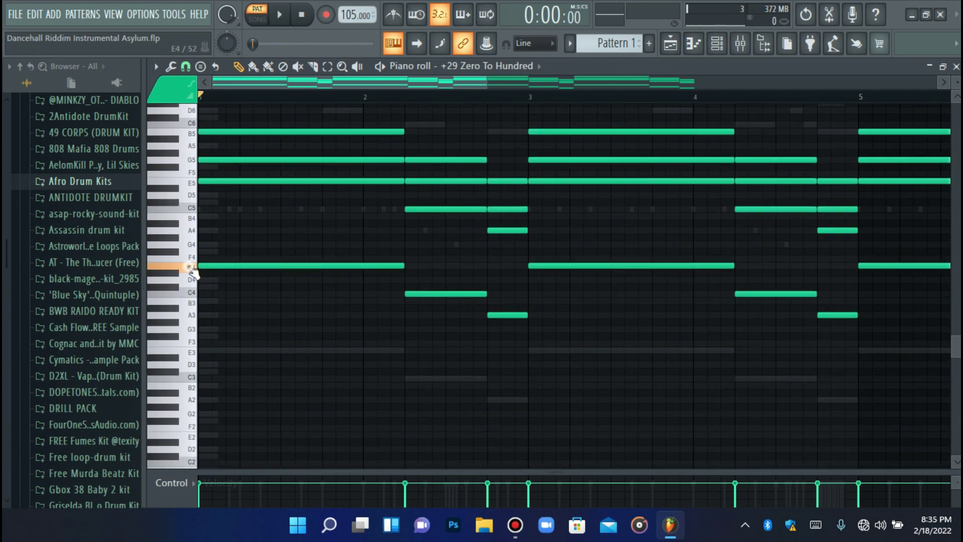
left_click(193, 294)
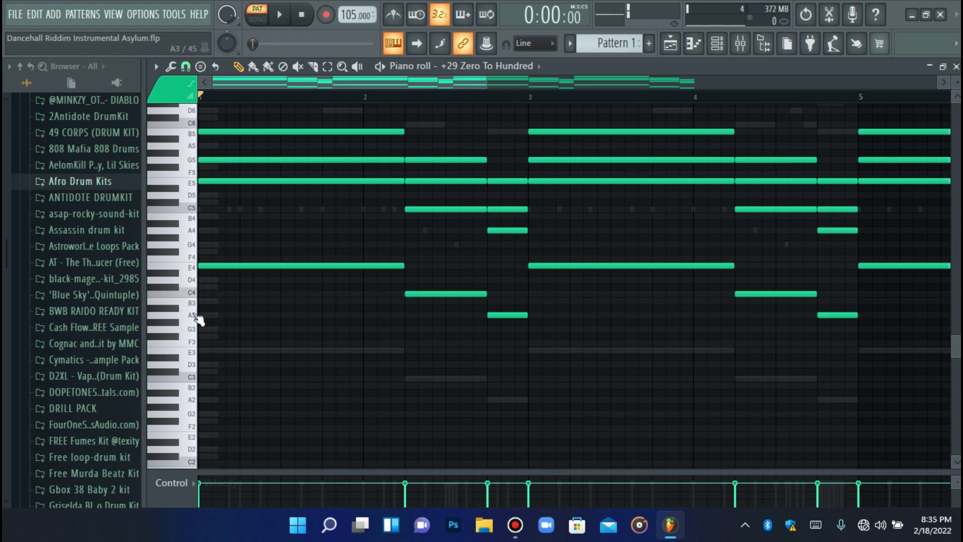
left_click(195, 317)
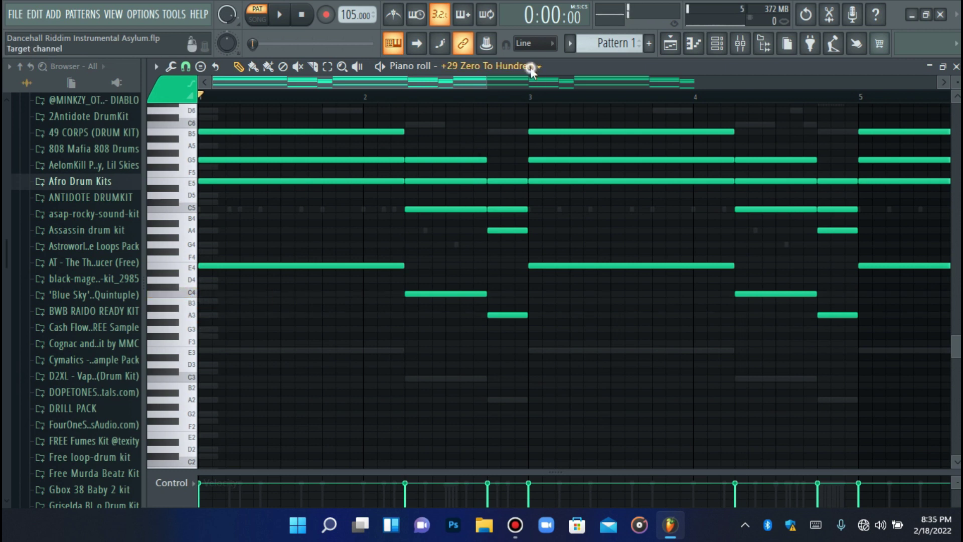
Step: Back in the Z6 808 2 piano roll, lower the first four notes to E4 and play the pattern
left_click(532, 69)
left_click(504, 217)
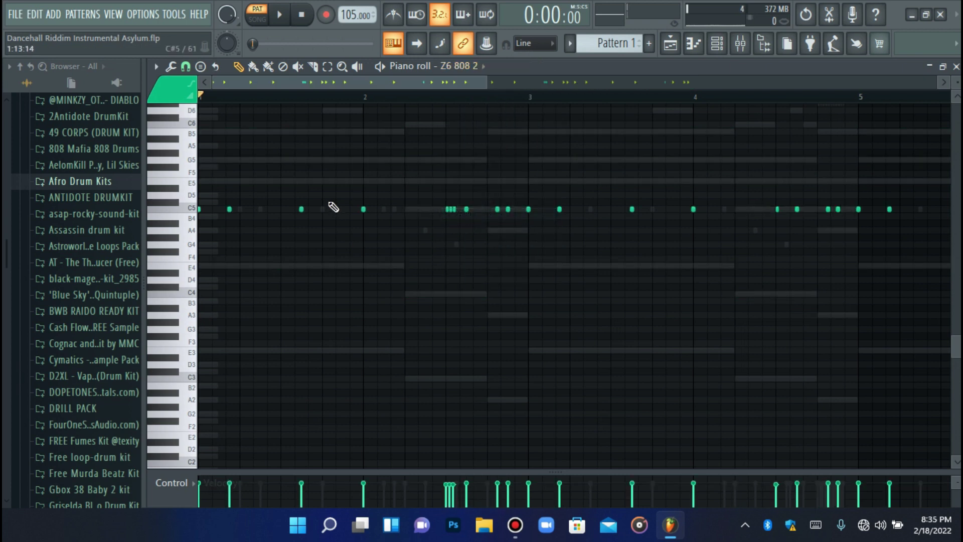
left_click_drag(399, 185, 96, 294)
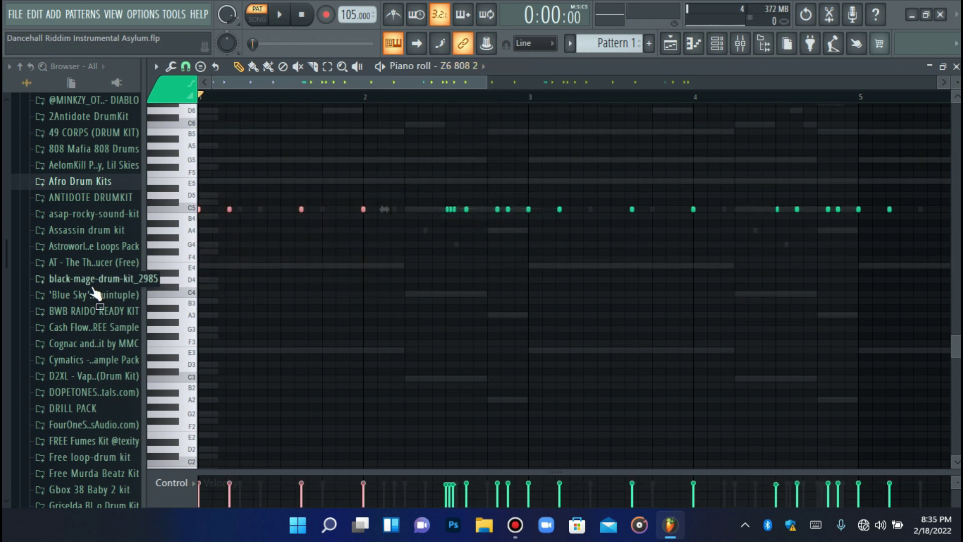
key("Down")
key("Down")
key("Down")
key("Down")
key("Down")
key("Down")
key("Down")
key("Down")
key("space")
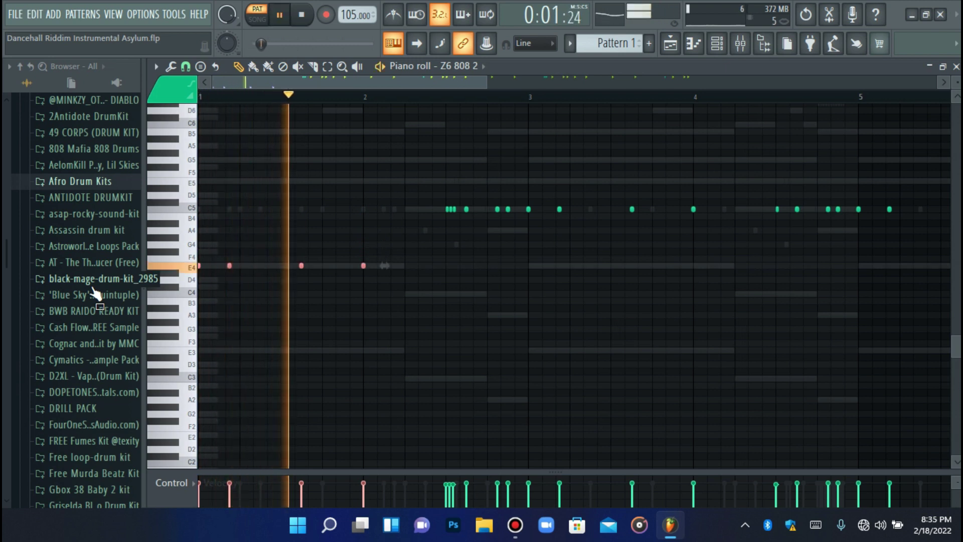
key("space")
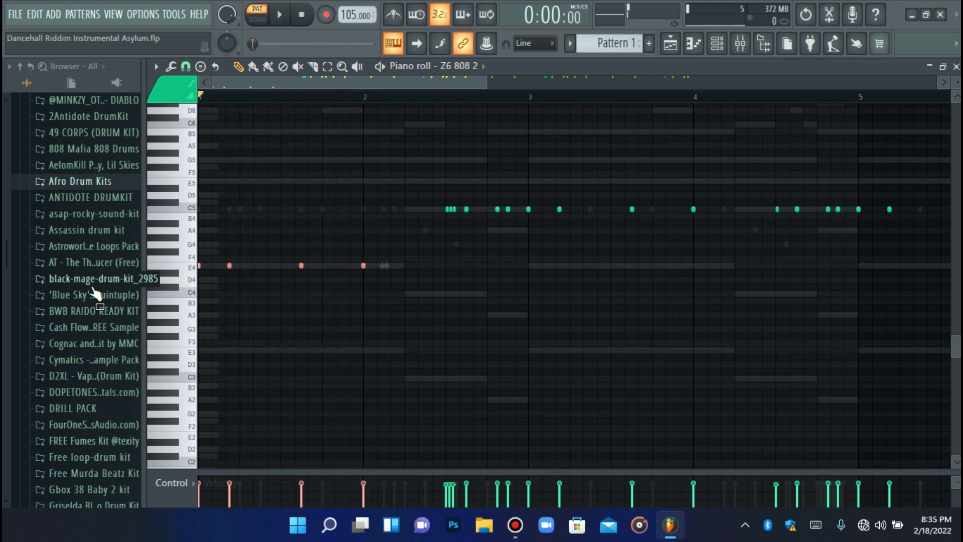
Step: Raise the selected four 808 notes by one octave to E5 and play them
key("ctrl+Up")
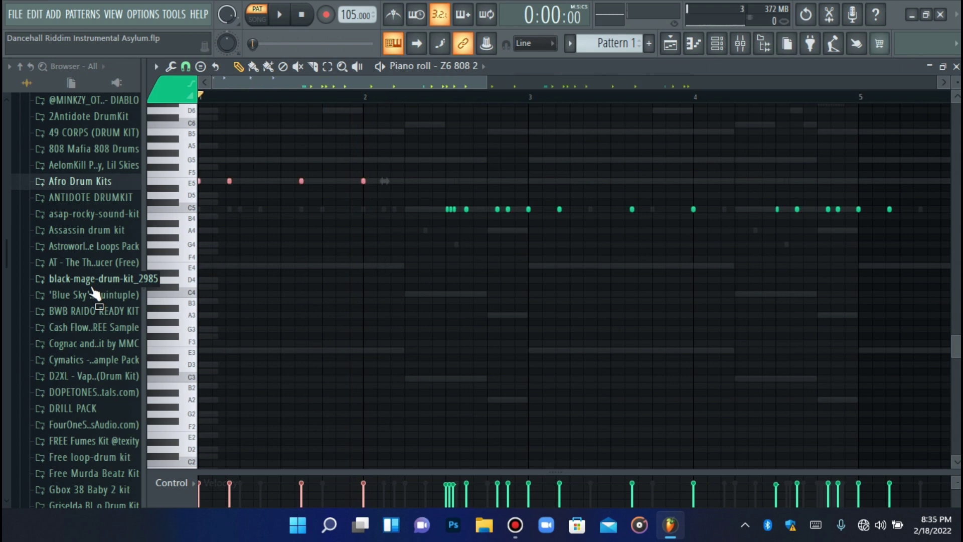
key("space")
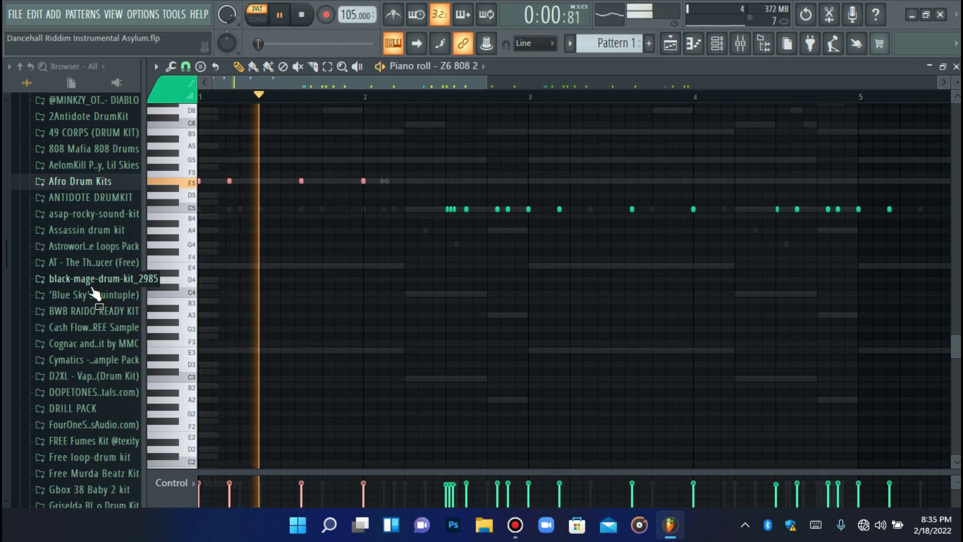
key("space")
Step: Move the two 808 notes at the end of bar 2 to A4 and play back the pattern
left_click_drag(399, 201, 491, 224)
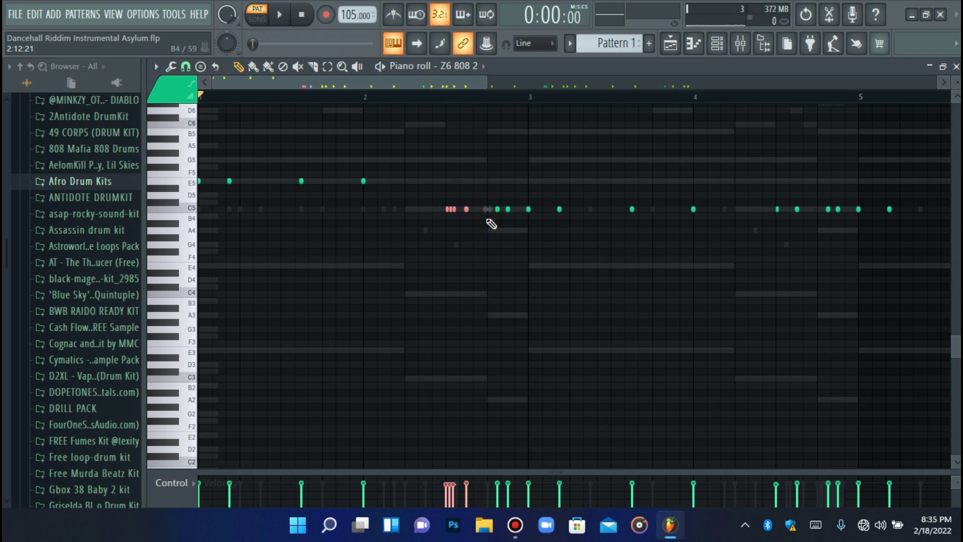
left_click_drag(490, 173, 527, 236)
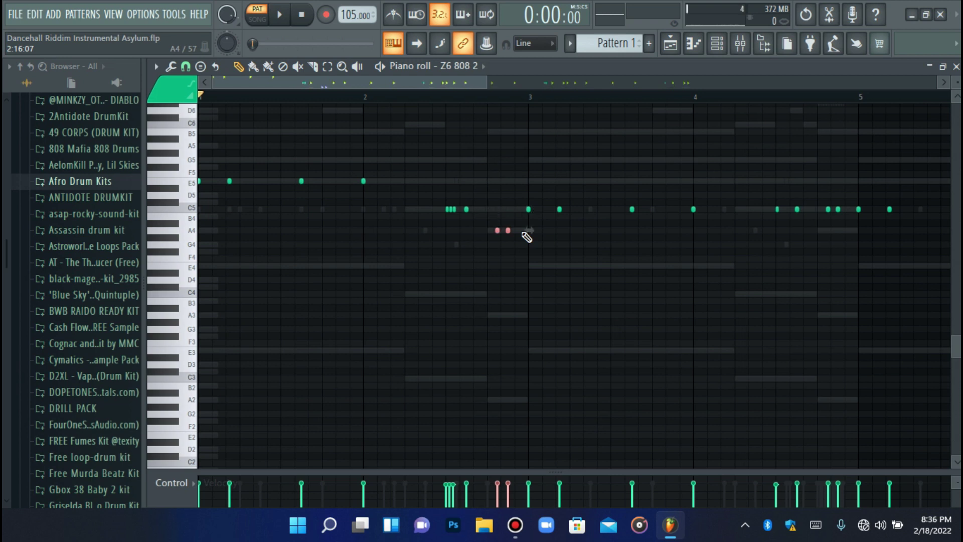
key("space")
left_click(560, 259)
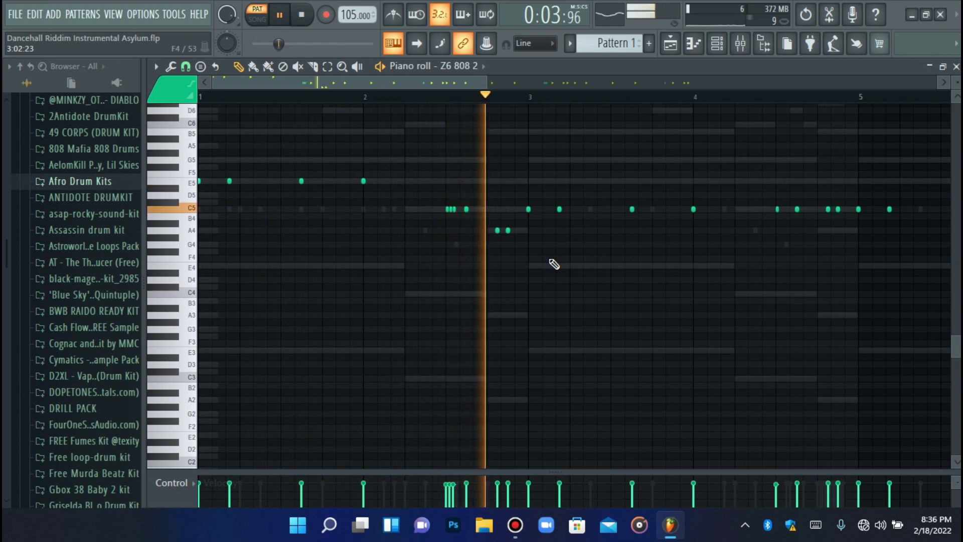
key("space")
Step: Select all 808 notes in the first two bars and lengthen them with Quick legato
left_click_drag(516, 270, 160, 119)
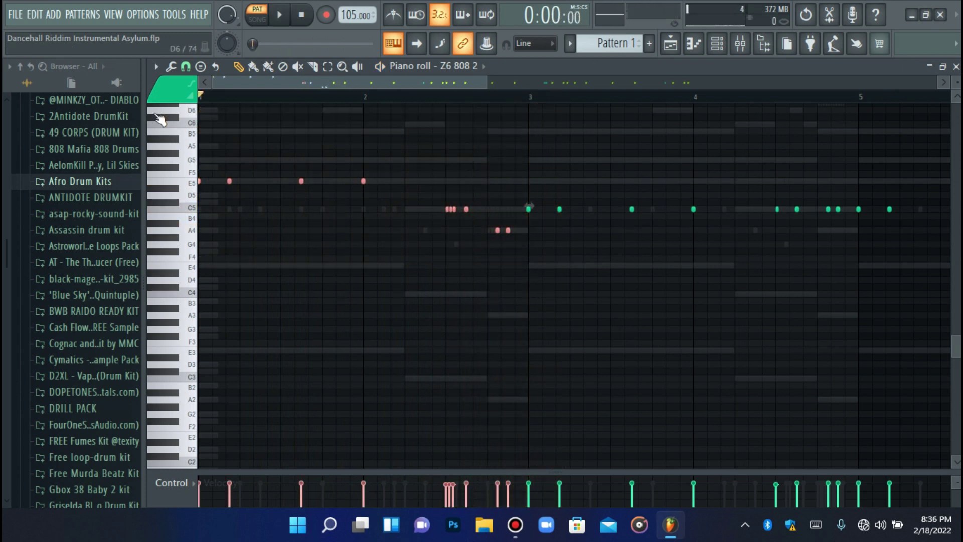
key("ctrl+l")
left_click(429, 290)
Step: Shorten the last C5 note in bar 2 so it ends at the chord change, and play the result
left_click_drag(484, 88, 441, 112)
left_click_drag(572, 210, 553, 212)
key("space")
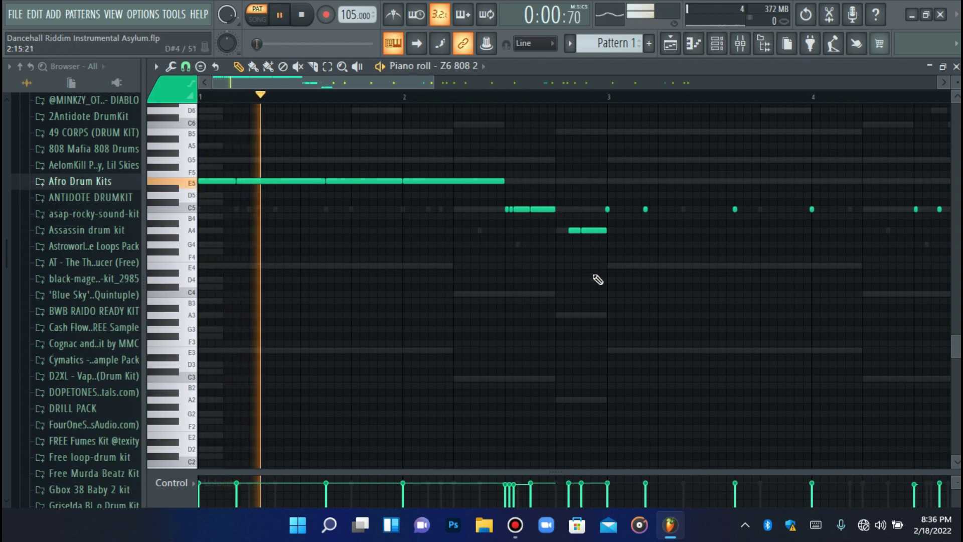
scroll(598, 279, "up", 3)
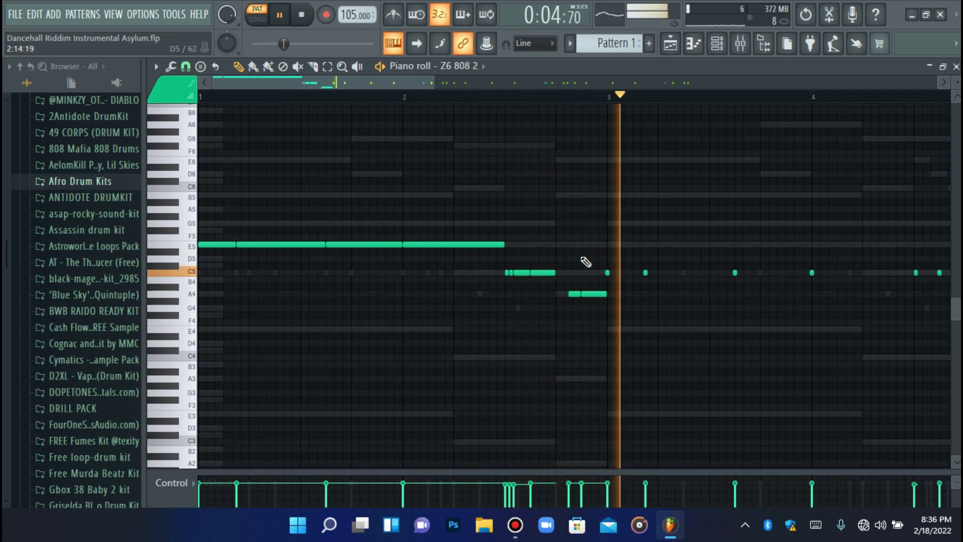
key("space")
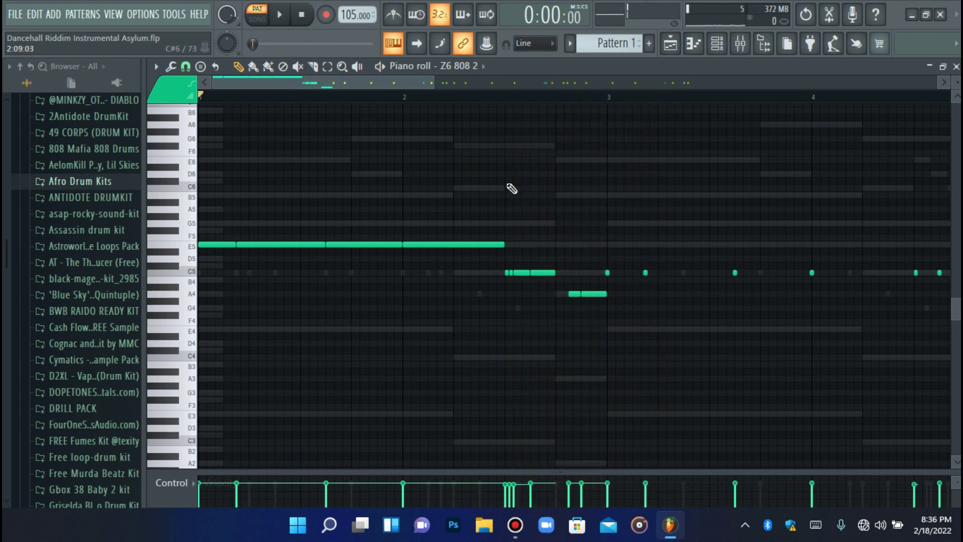
Step: Raise the first four 808 notes of bars 3 and 4 from C5 to E5 to match the chords
left_click_drag(433, 85, 566, 103)
scroll(426, 229, "down", 2)
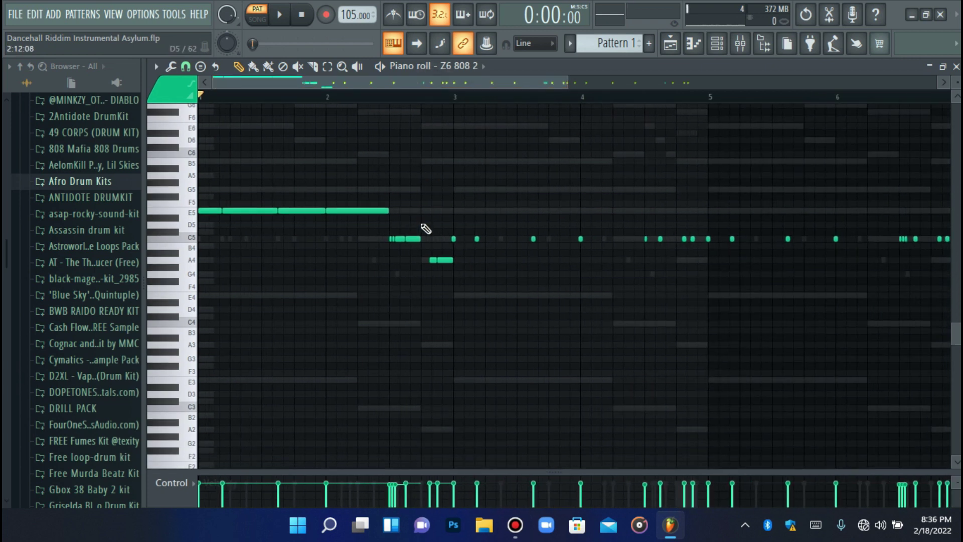
left_click_drag(438, 221, 676, 237)
key("Up")
key("Up")
key("Up")
key("Up")
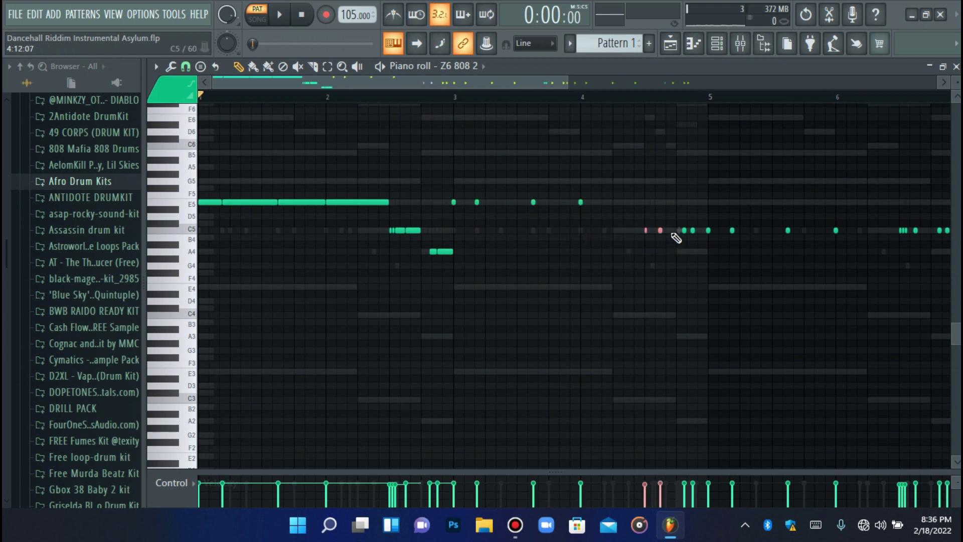
Step: Lower the last two 808 notes of bar 4 to A4 and apply Quick legato to the whole 808 pattern
left_click_drag(677, 201, 701, 254)
key("shift+Down")
key("shift+Down")
key("shift+Down")
key("ctrl+d")
key("ctrl+l")
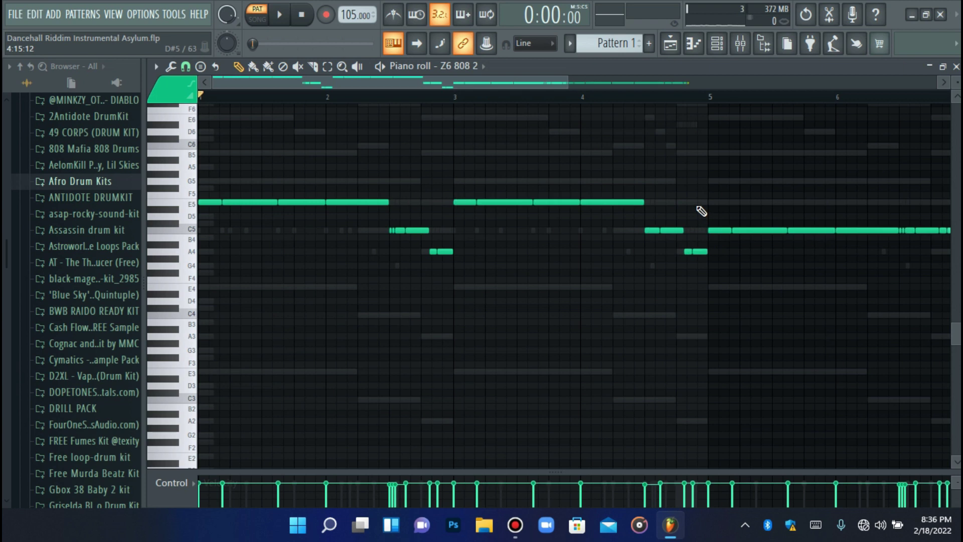
Step: Shorten the last C5 note in bars 2 and 4 together so each ends at the chord change
left_click(682, 230, "ctrl")
left_click(425, 230, "ctrl")
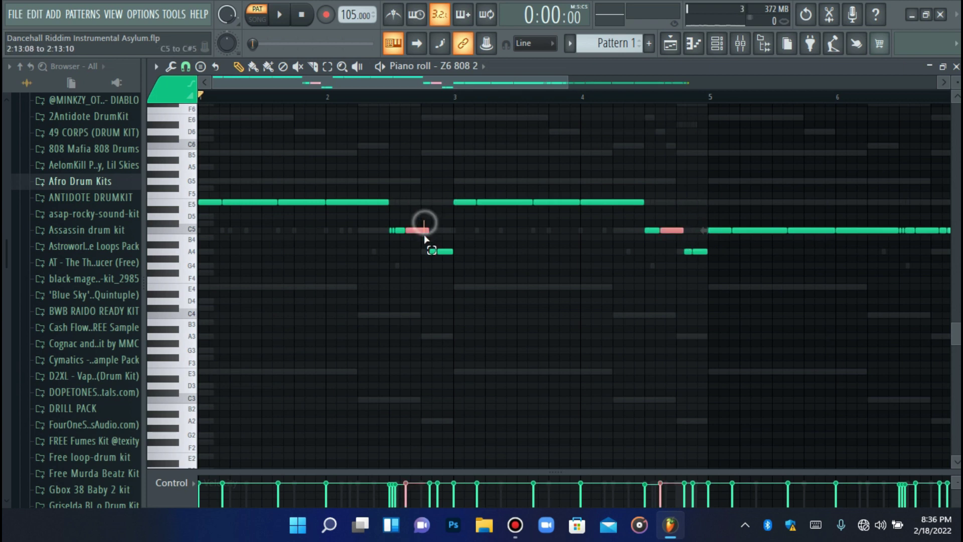
left_click_drag(426, 233, 417, 232)
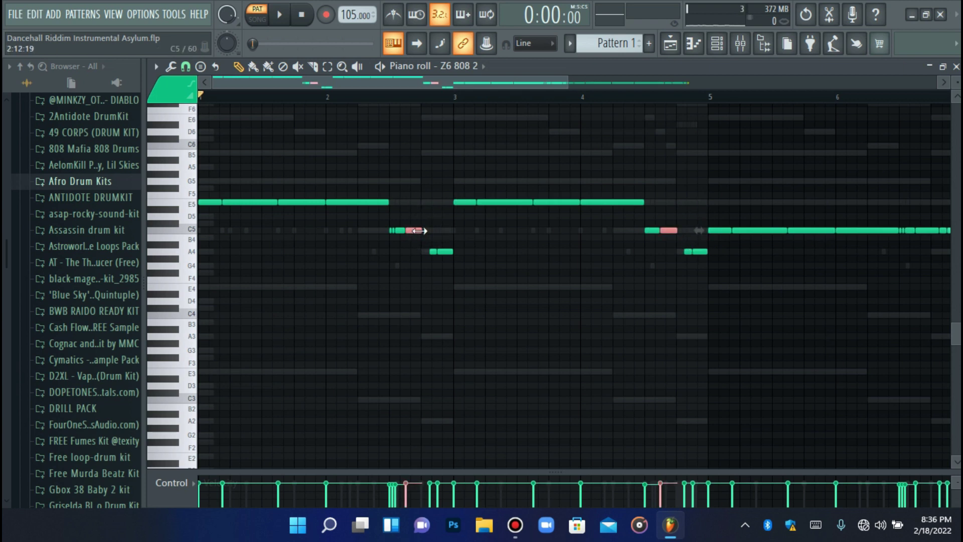
left_click(470, 250)
Step: Try the last C5 note of bar 2 one octave higher, at C6, during playback, then put it back
left_click(482, 81)
left_click_drag(492, 79, 403, 83)
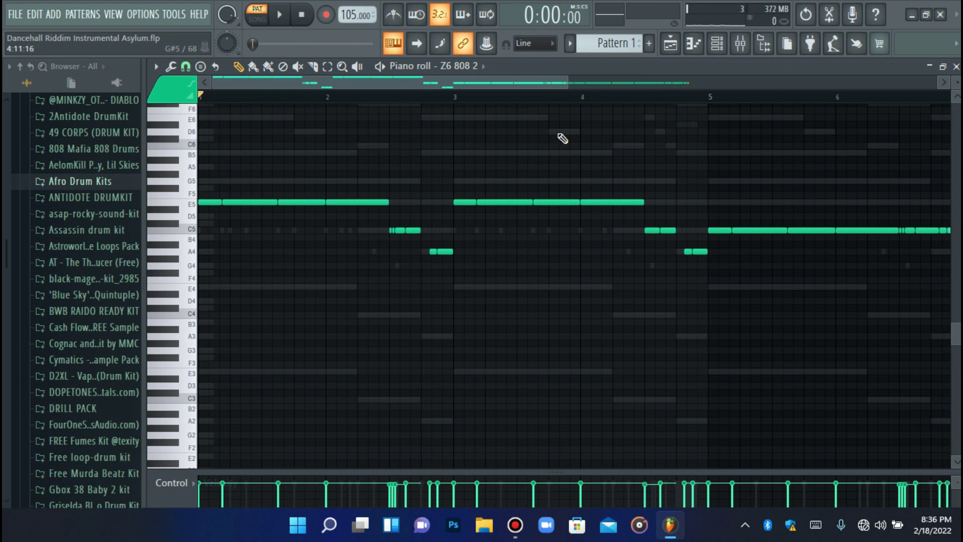
left_click_drag(566, 83, 450, 110)
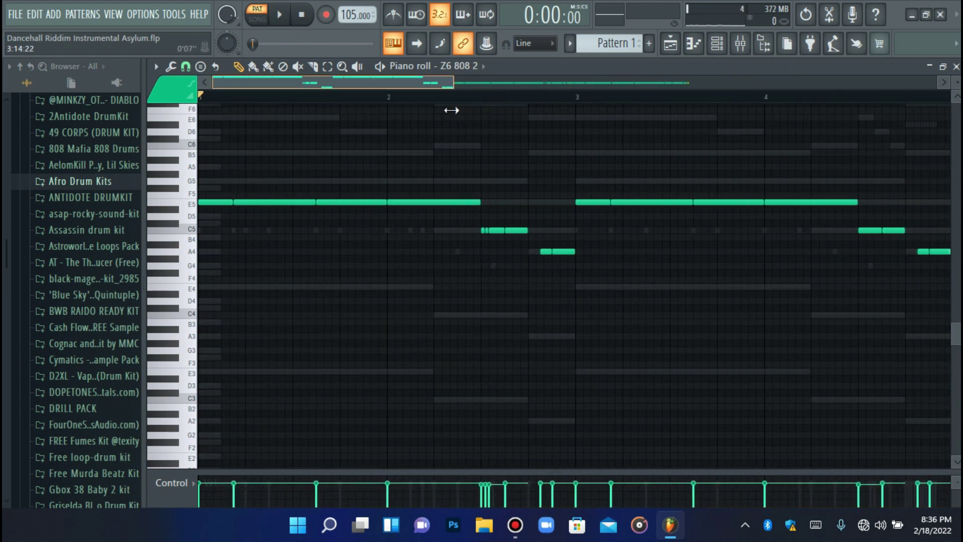
scroll(456, 279, "up", 5)
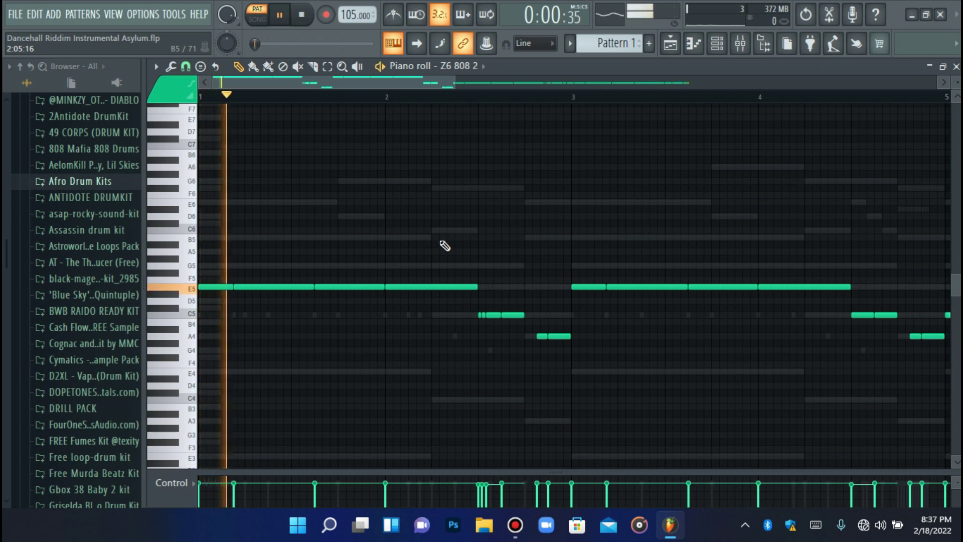
left_click_drag(517, 351, 527, 310)
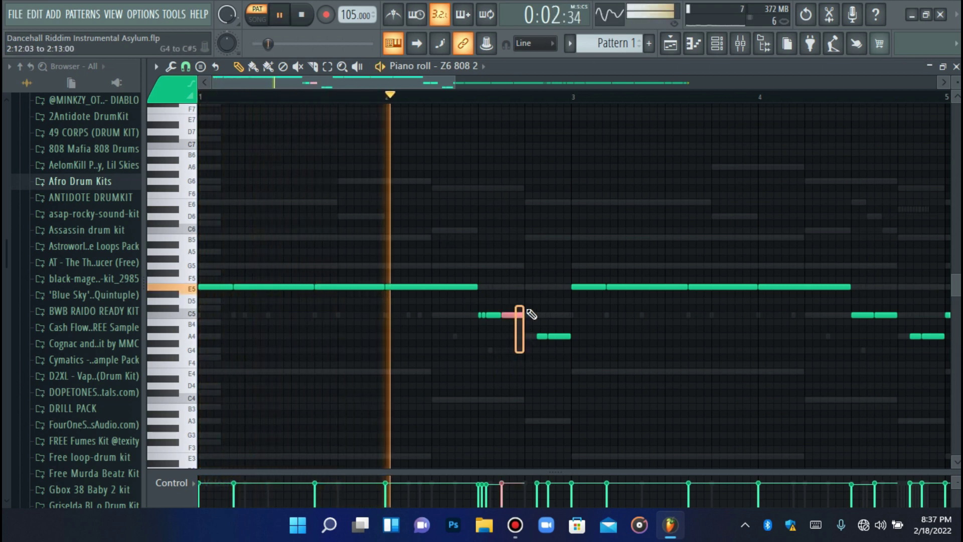
key("ctrl+Up")
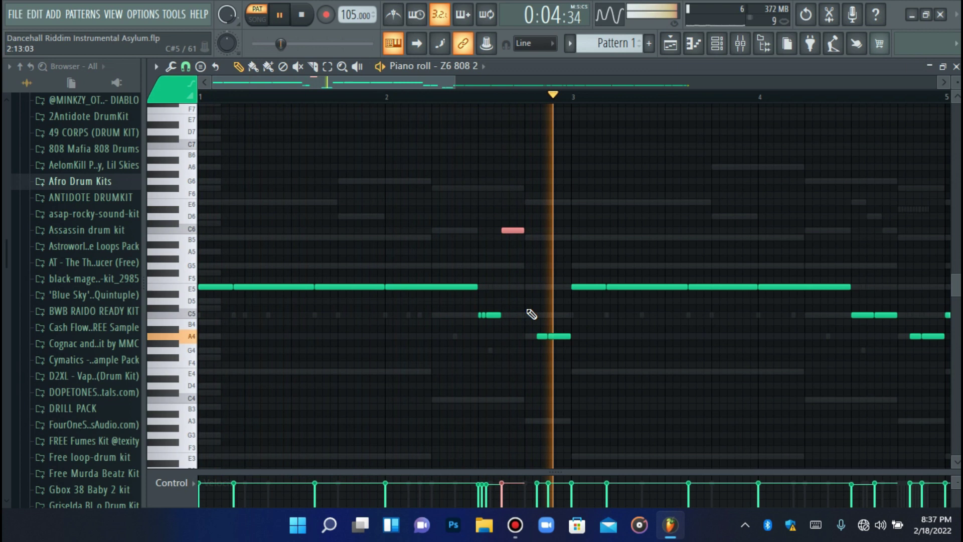
key("ctrl+Down")
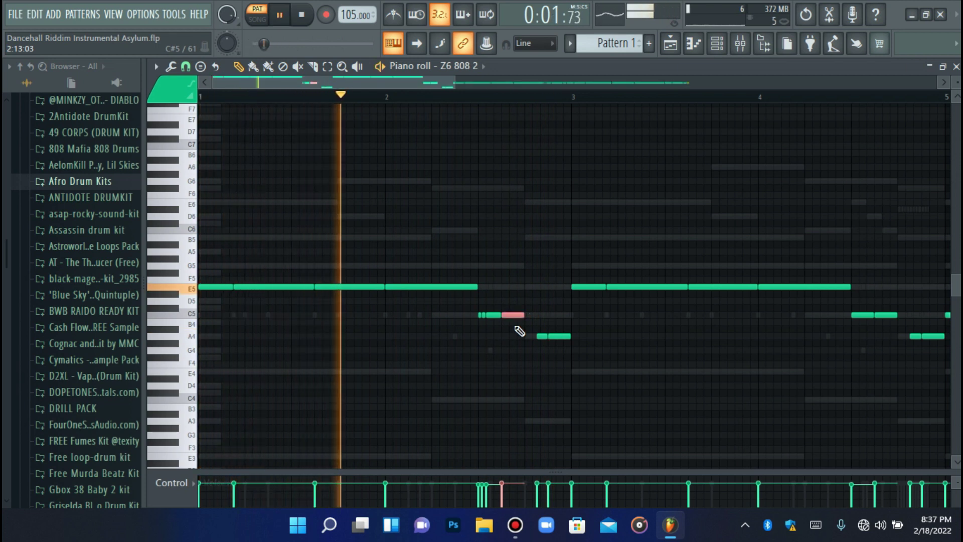
Step: Raise the second-to-last C5 note of bar 2 to C6 and the first A4 note of that bar to A5
left_click(489, 316)
key("ctrl+Up")
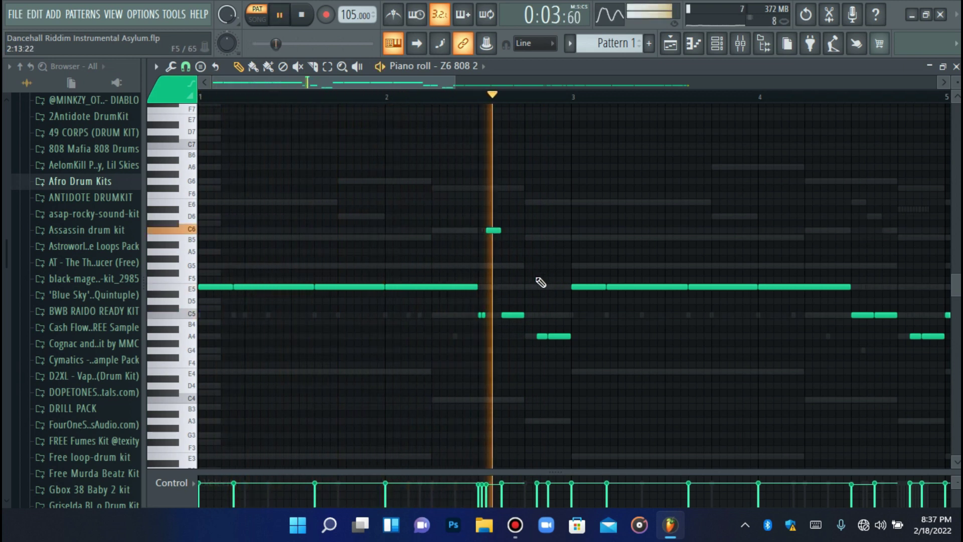
left_click(543, 336)
key("ctrl+Up")
left_click(445, 99)
right_click(657, 242)
key("space")
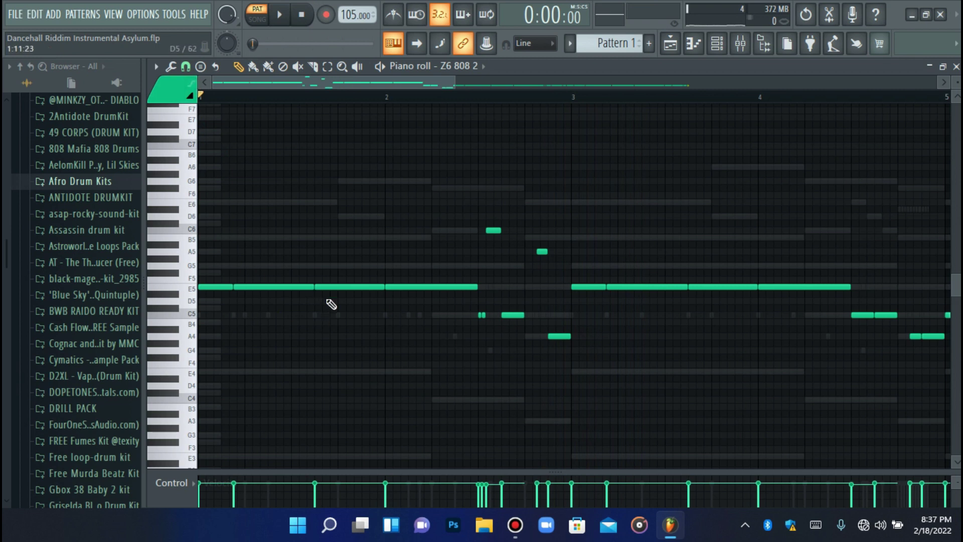
Step: Add short C5 slide notes in the middle of bar 1 and on the second beat of bar 2, checking them in playback
scroll(369, 267, "up", 1)
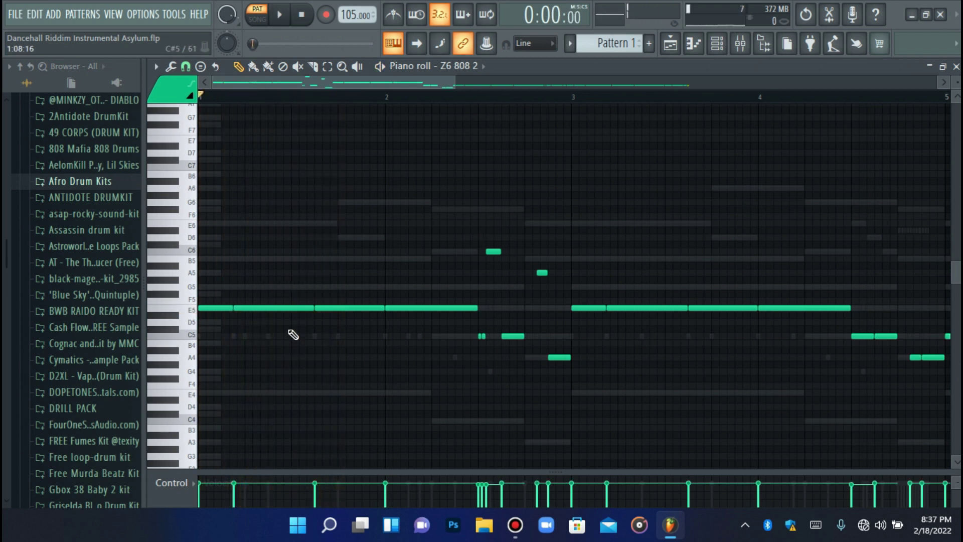
key("space")
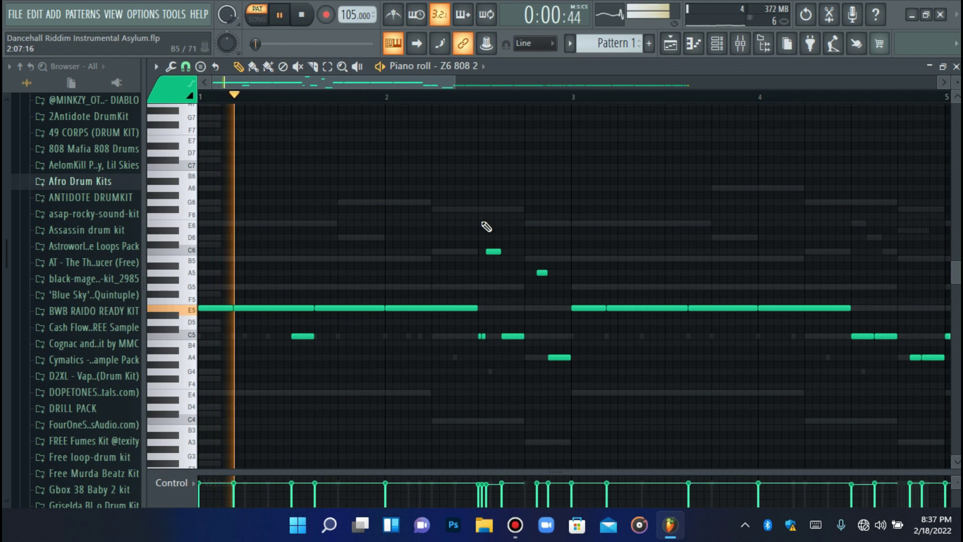
key("space")
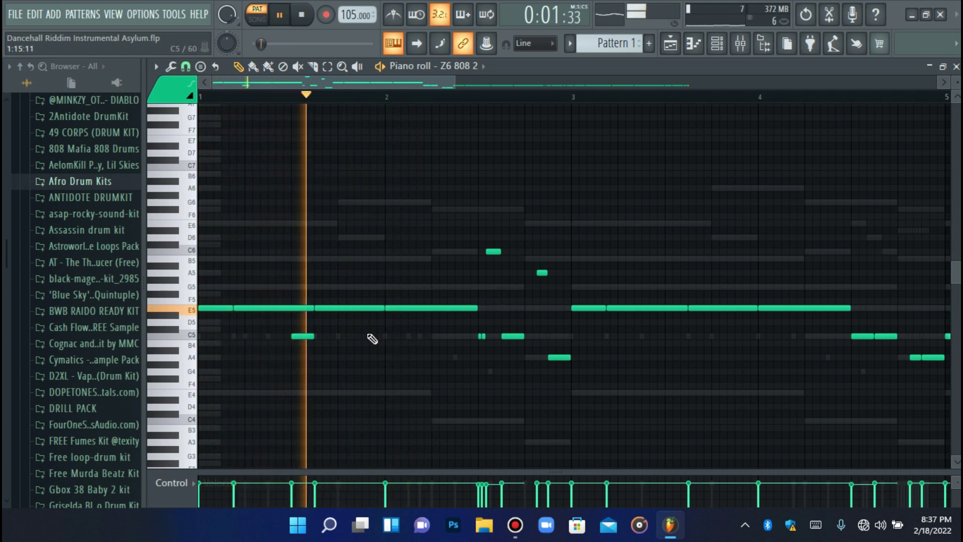
left_click(464, 336)
key("space")
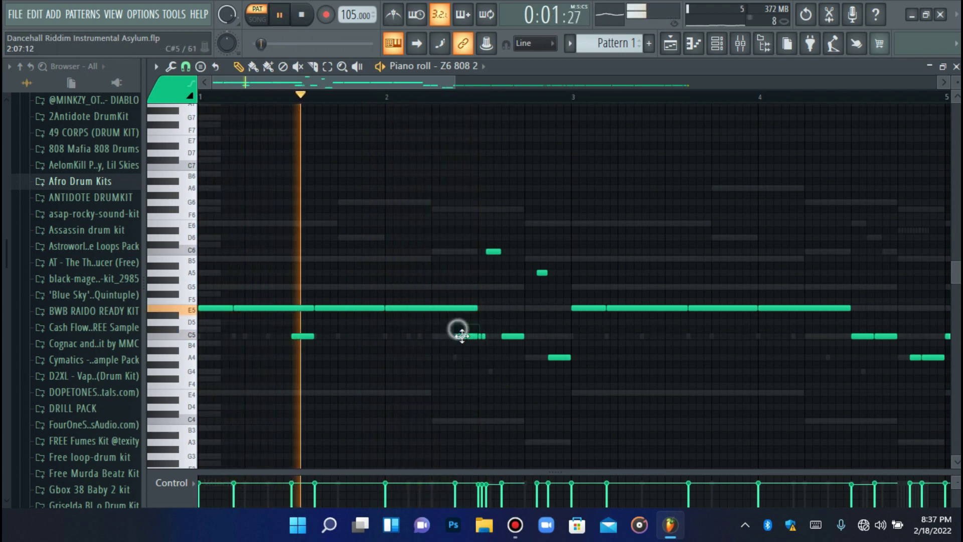
left_click_drag(461, 336, 438, 339)
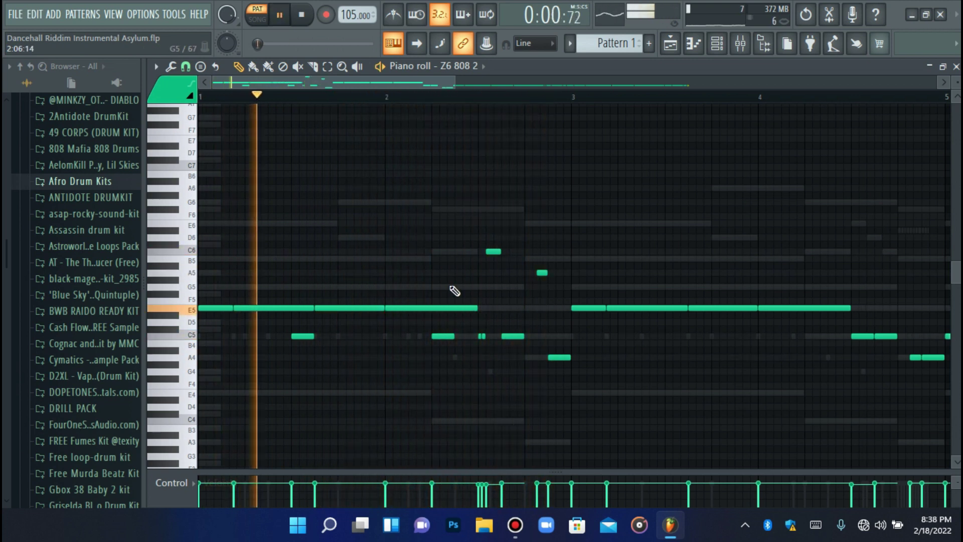
left_click(458, 251)
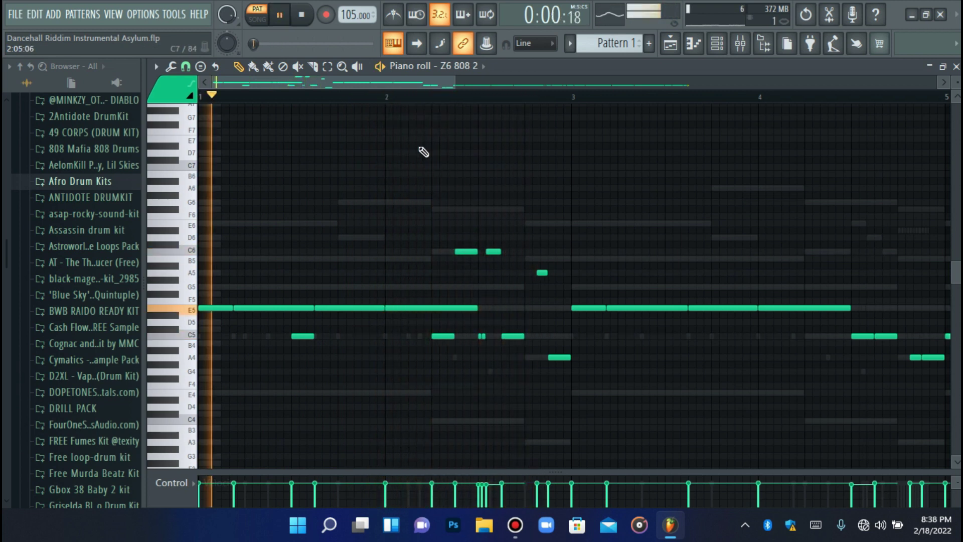
right_click(459, 252)
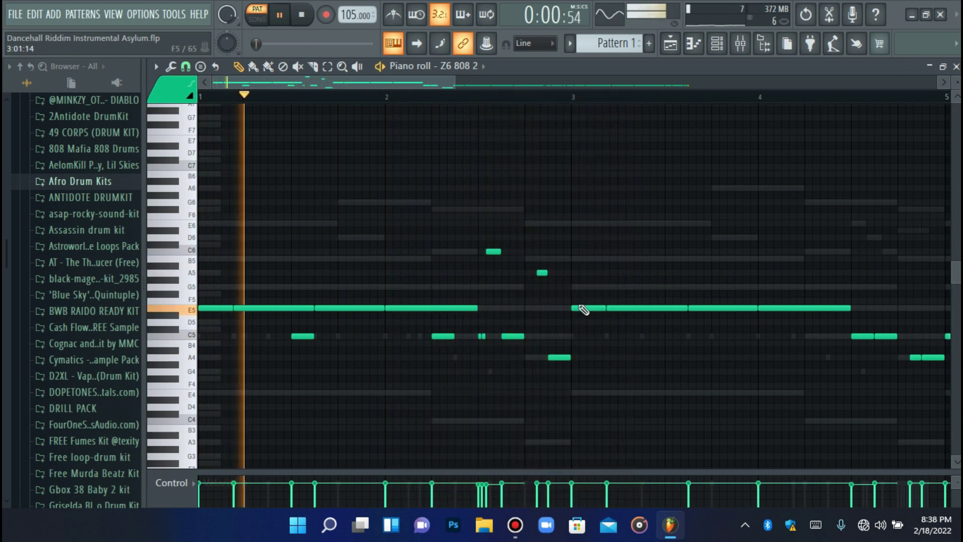
Step: Try the four E5 notes of bars 3 and 4 at a higher pitch, up to B5
scroll(611, 284, "down", 3)
scroll(610, 285, "up", 1)
scroll(608, 281, "down", 4)
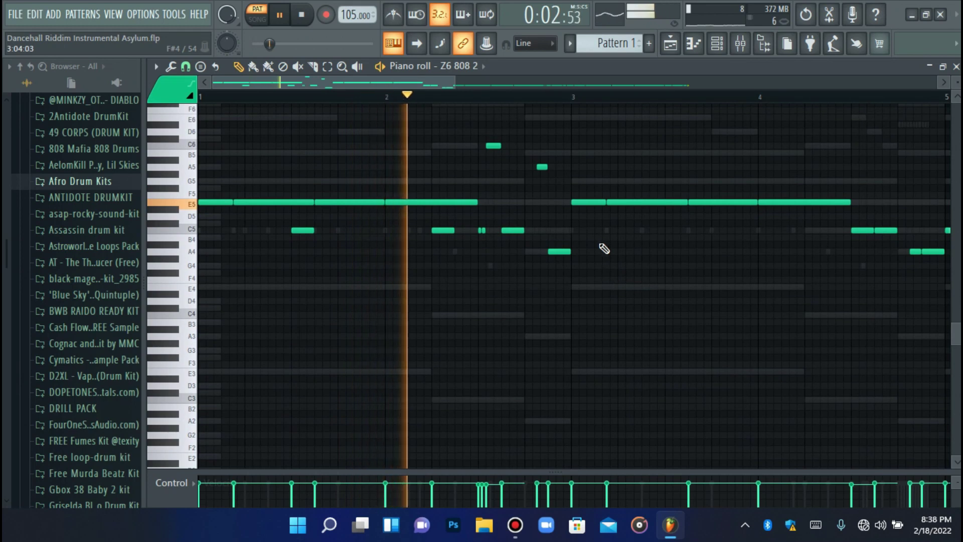
left_click_drag(576, 191, 789, 224)
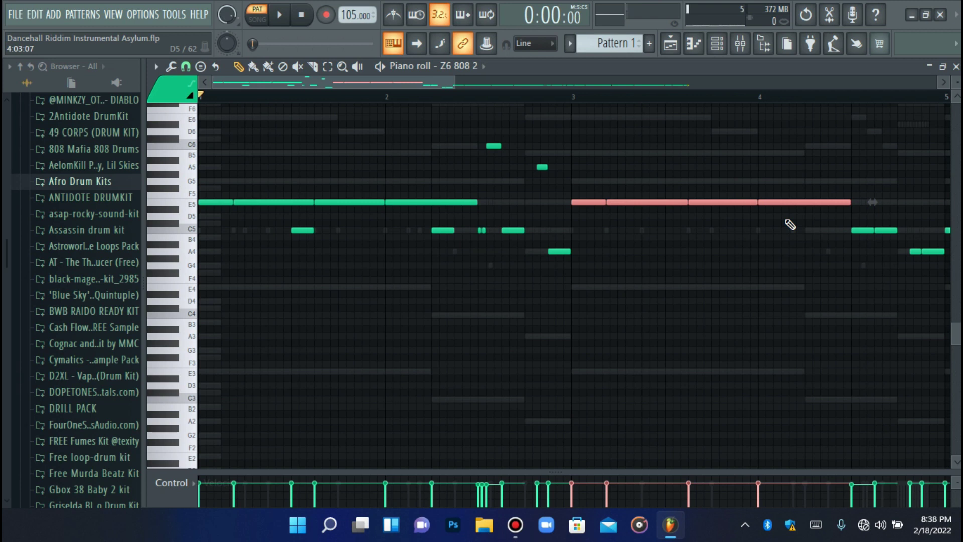
scroll(791, 225, "up", 1)
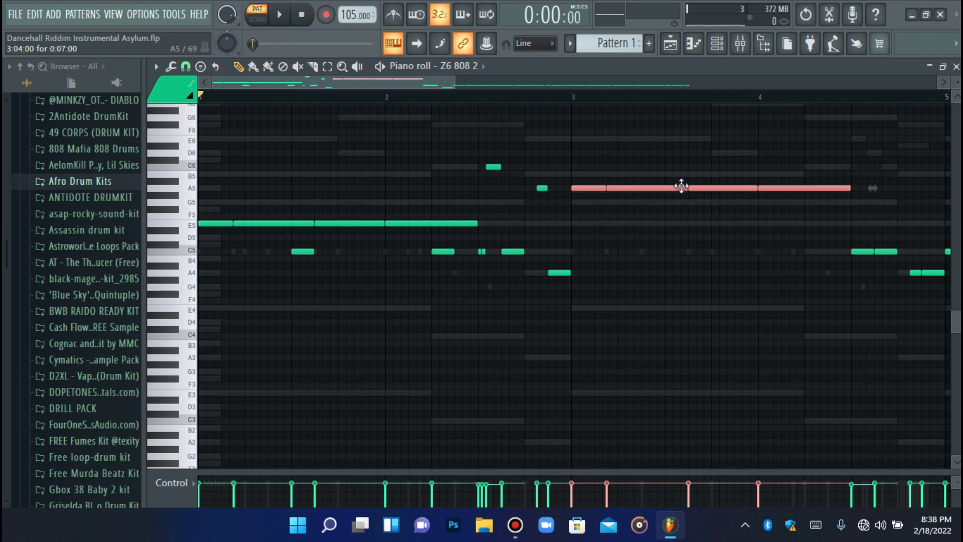
left_click_drag(681, 186, 686, 191)
scroll(686, 191, "up", 1)
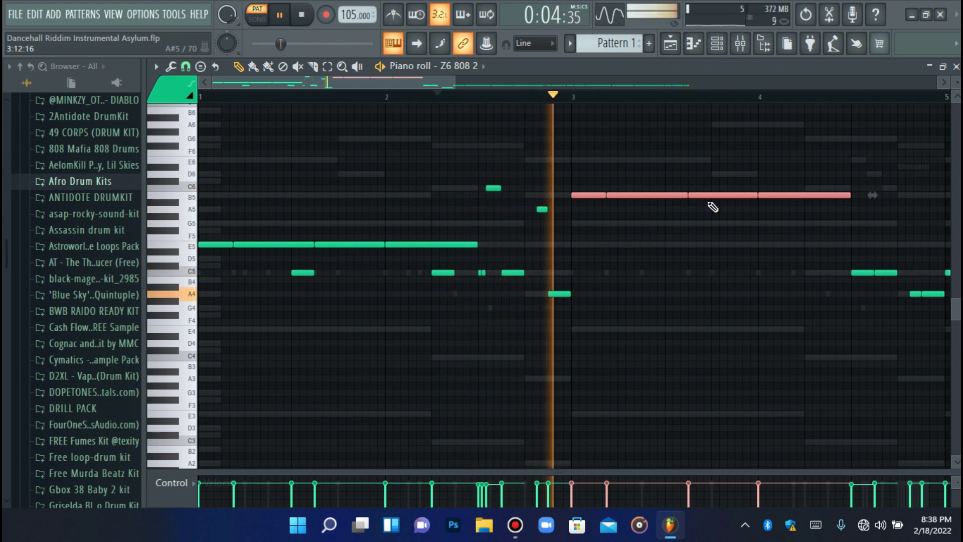
Step: Try the same four notes of bars 3 and 4 at lower pitches, B4, C5 and E4, while listening
key("ctrl+Down")
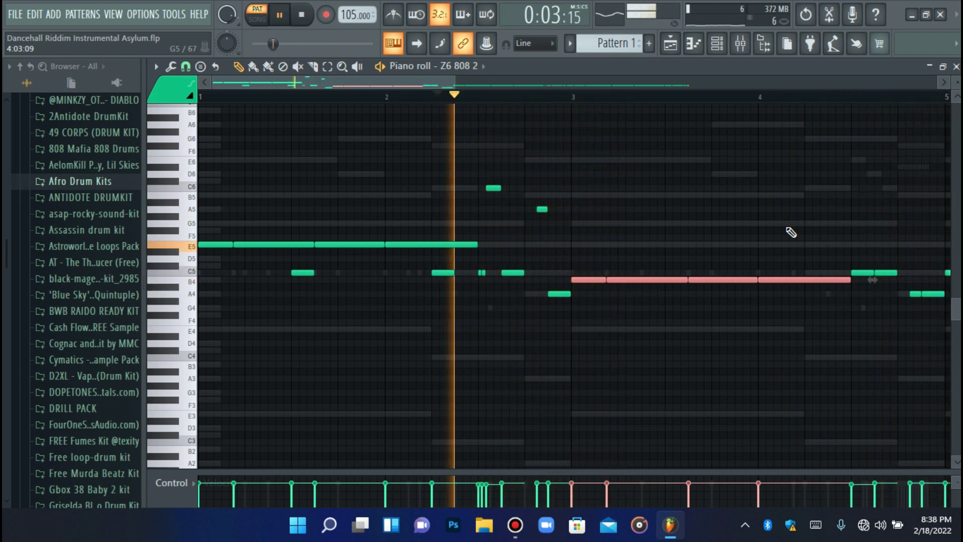
key("Up")
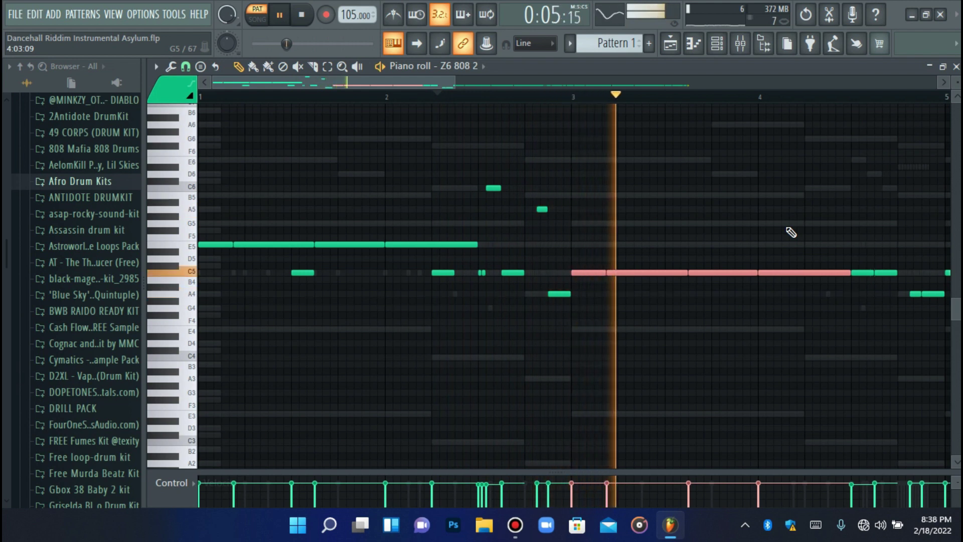
key("Down")
key("Down")
key("Down")
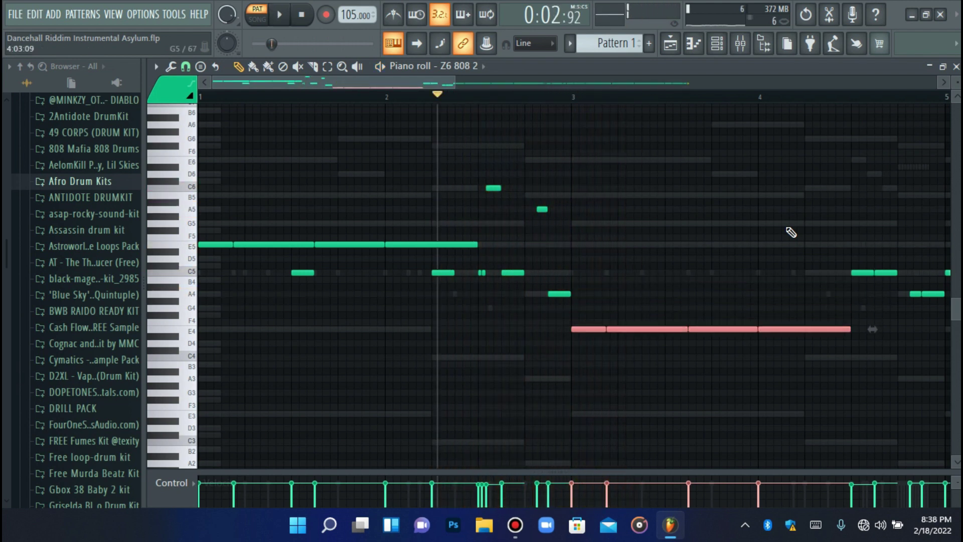
key("space")
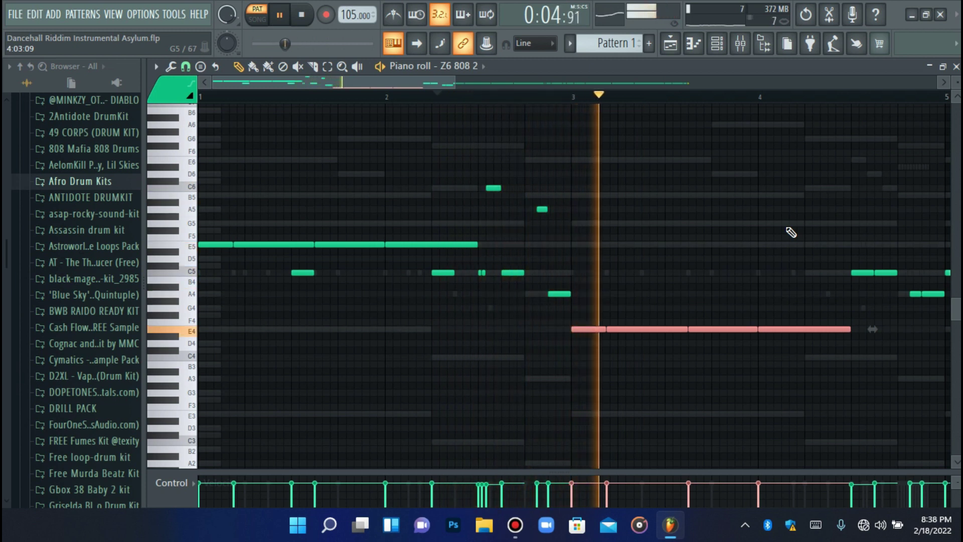
Step: Return the four notes of bars 3 and 4 to E5 and play the passage
key("ctrl+Up")
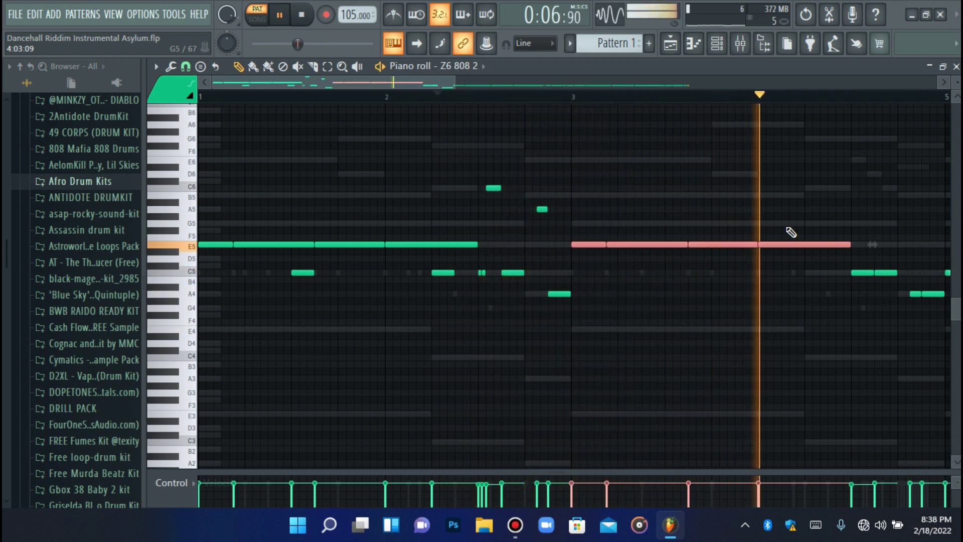
key("space")
key("space")
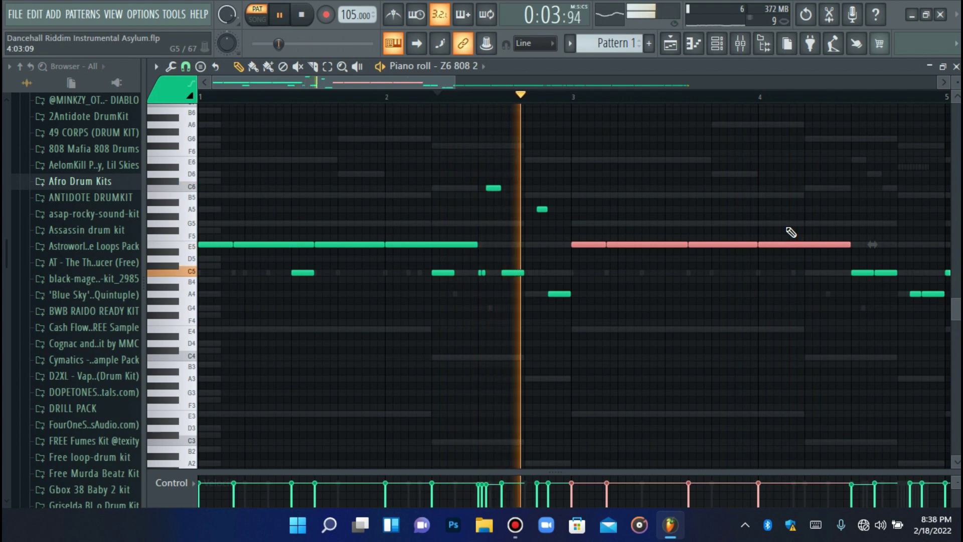
key("space")
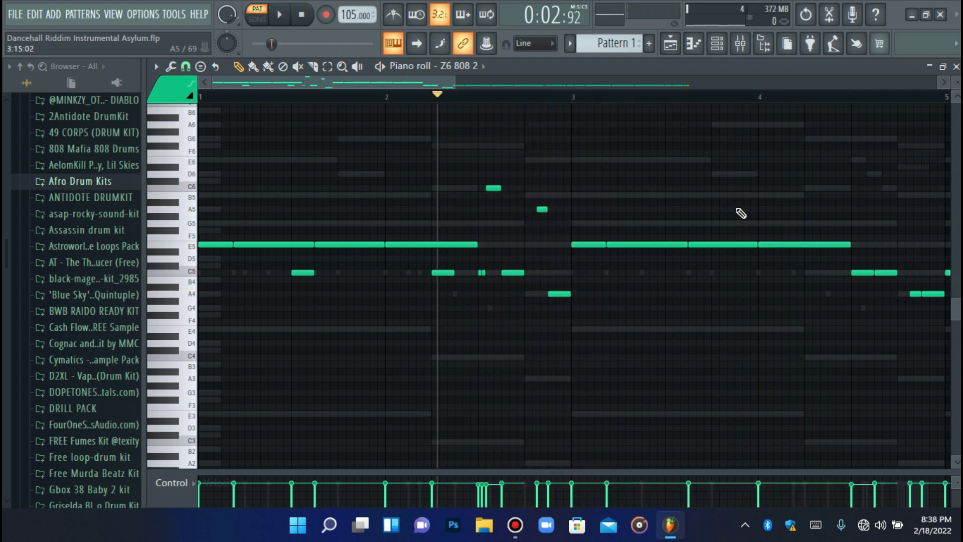
Step: Try the last E5 note of bar 3 one octave higher, at E6, then put it back
scroll(740, 213, "up", 1)
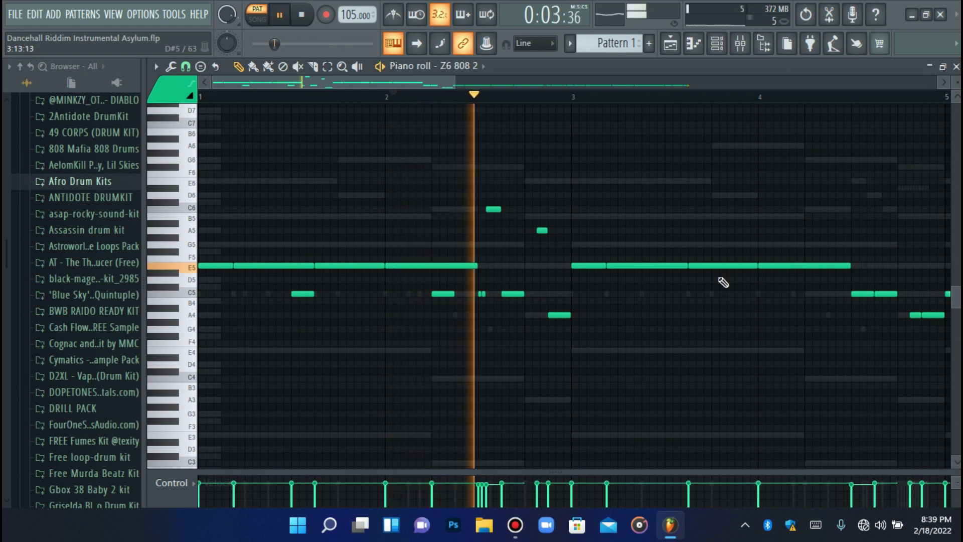
left_click(741, 265, "ctrl")
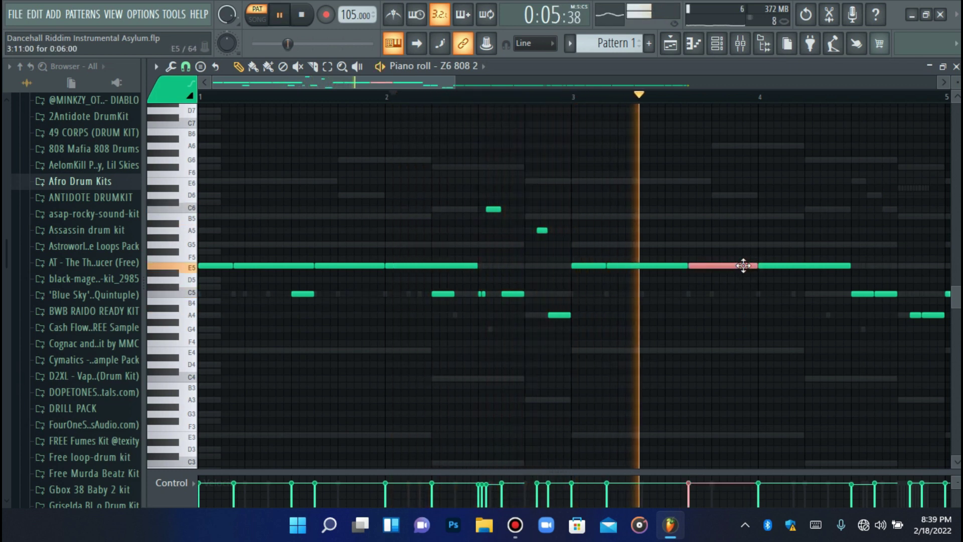
key("ctrl+Up")
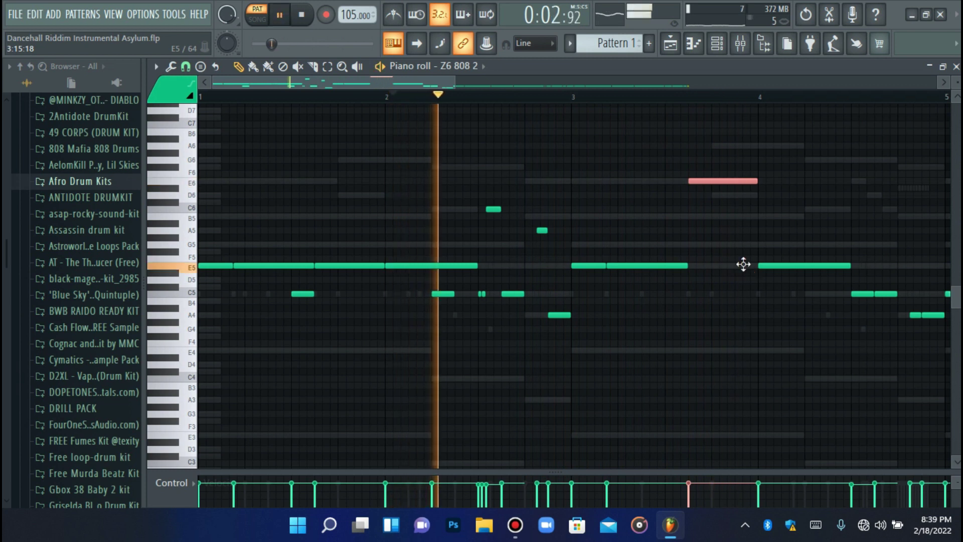
key("ctrl+Down")
Step: Add a slide note on the last beat of bar 3 with the bar 1 slide note's length, and set it to C5
left_click(301, 294)
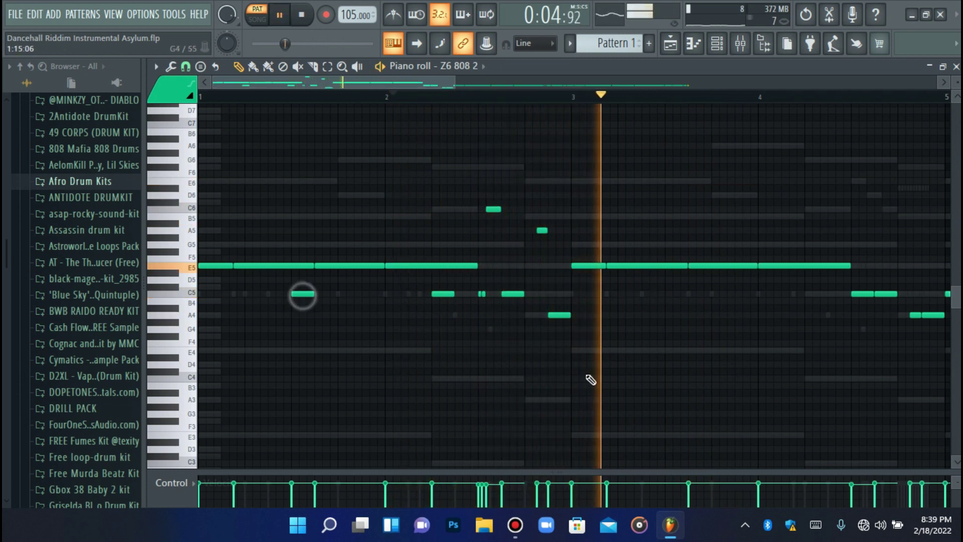
left_click(711, 301)
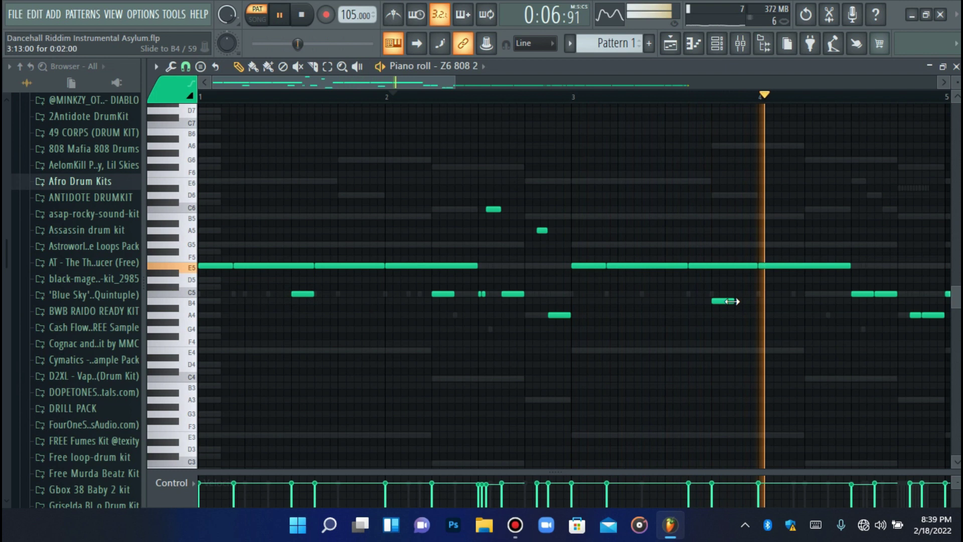
left_click(731, 301)
key("shift+Up")
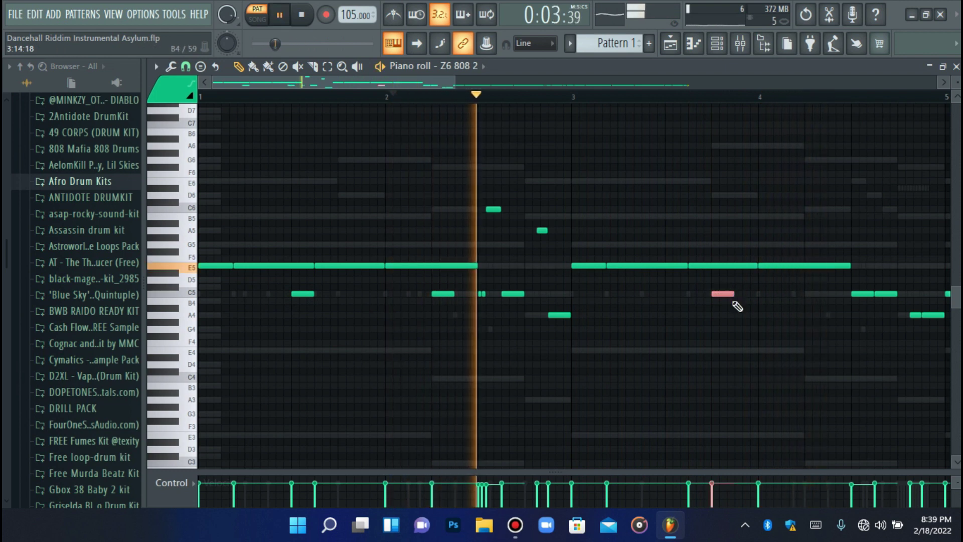
Step: Lower the bar 3 slide note to C4, lengthen it to the end of the bar, and play the result
key("ctrl+Down")
left_click_drag(734, 378, 760, 377)
left_click(752, 379)
key("space")
key("space")
left_click(731, 327)
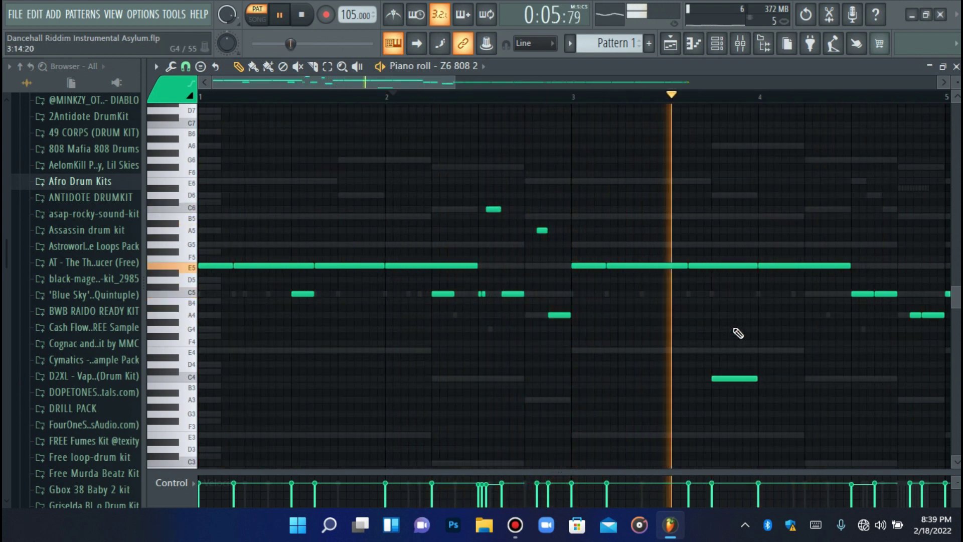
Step: Replay the passage and add a four-step C4 slide note on the second beat of bar 4
key("space")
key("space")
left_click(805, 379)
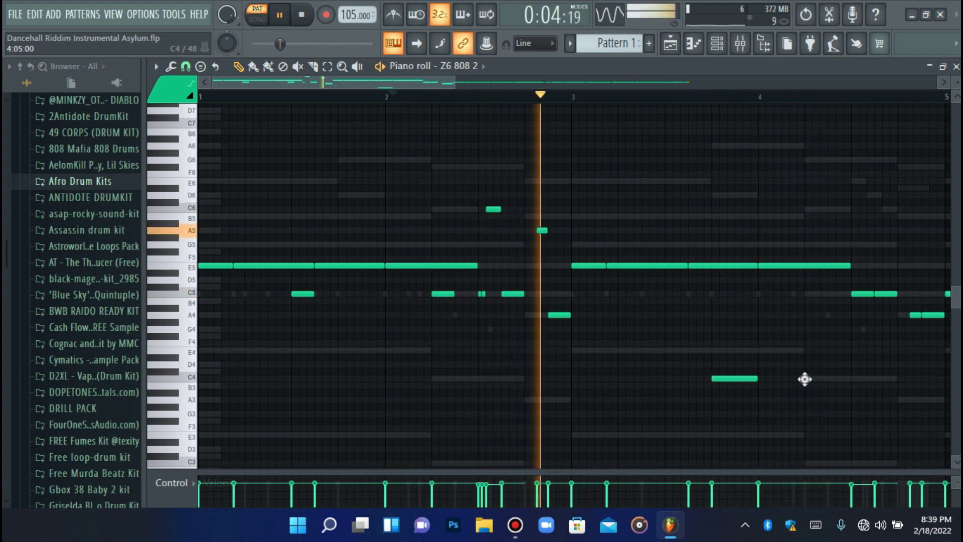
left_click(828, 380)
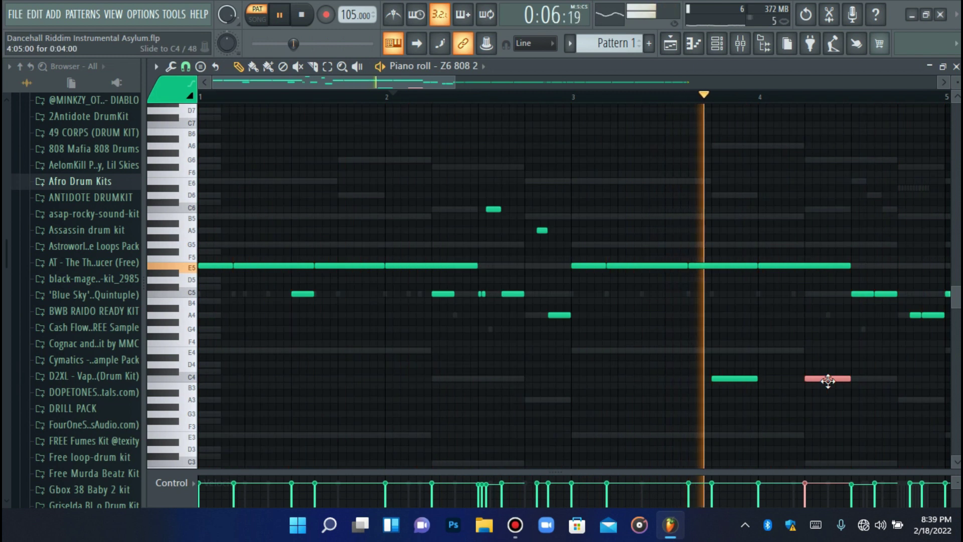
Step: Raise the second C5 note and the two A4 notes of bar 4 one octave, to C6 and A5
left_click(881, 294)
key("ctrl+Up")
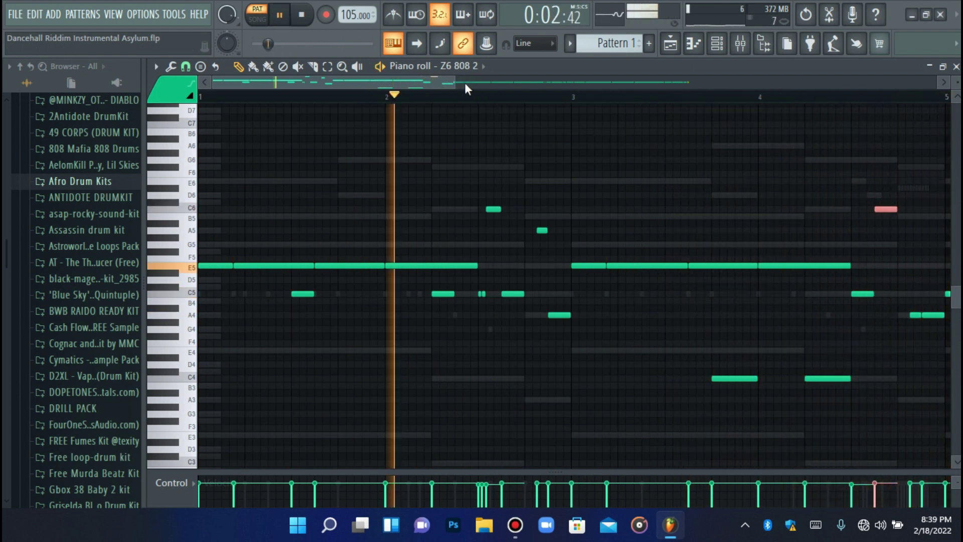
left_click_drag(455, 83, 593, 85)
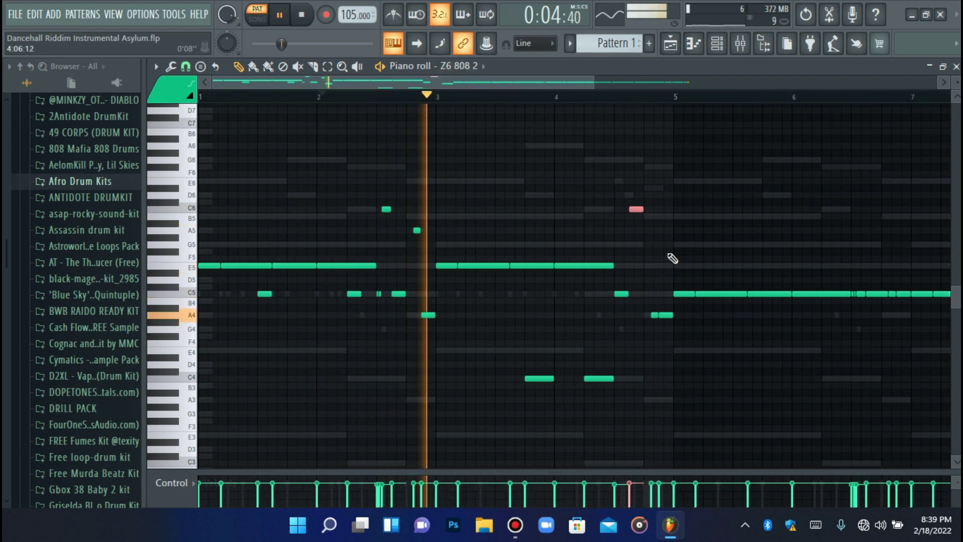
left_click(653, 316)
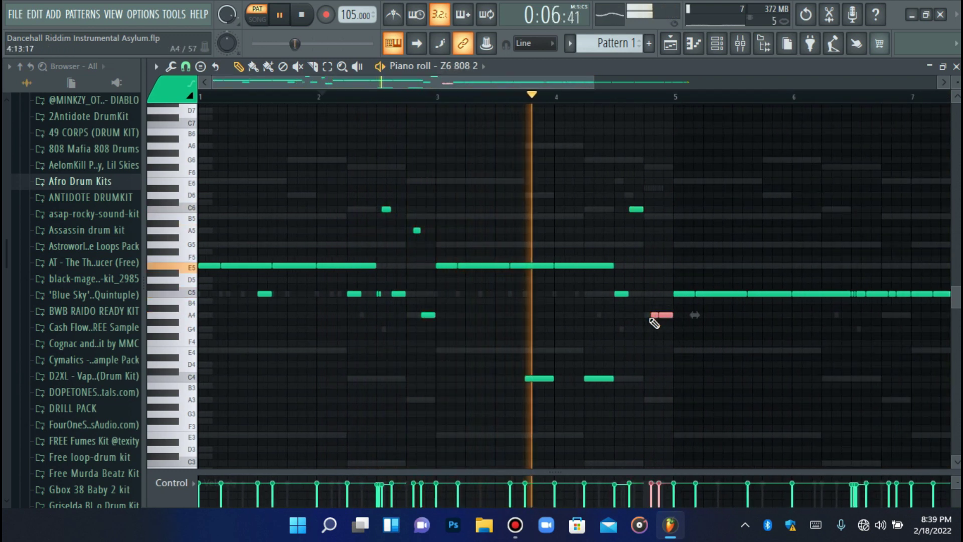
key("ctrl+Up")
key("ctrl+d")
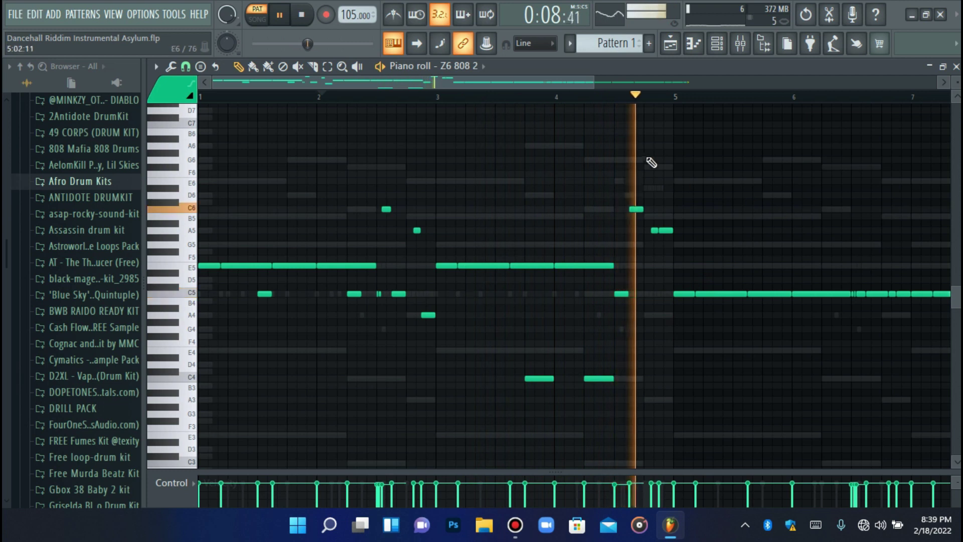
Step: Replace the notes of bars 5 to 8 with a copy of bars 1 to 4 and play the result
left_click_drag(592, 84, 845, 95)
left_click_drag(841, 200, 500, 374)
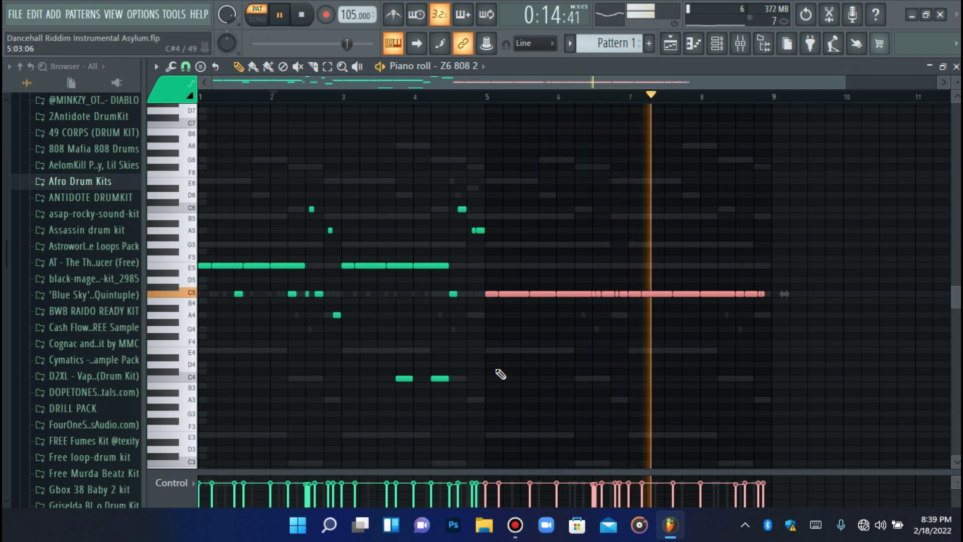
key("Delete")
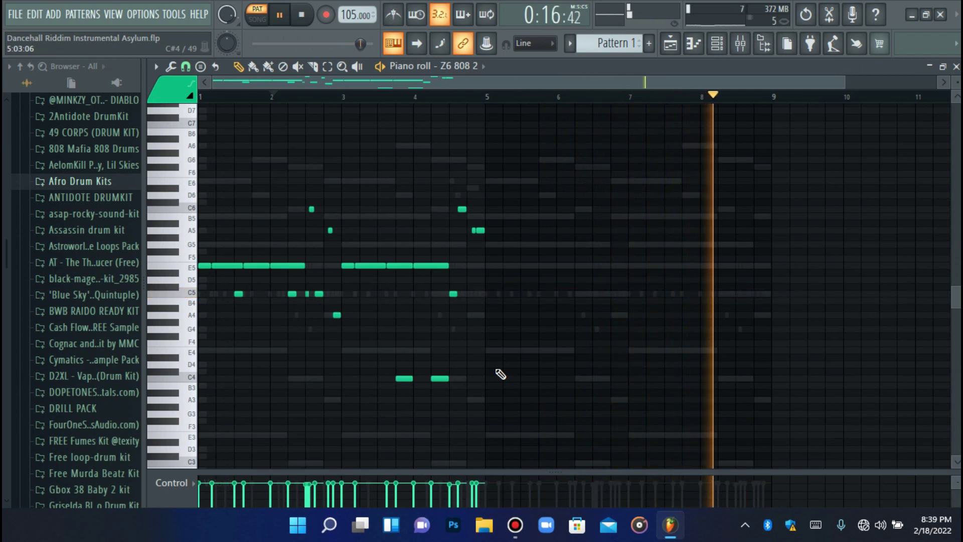
key("ctrl+z")
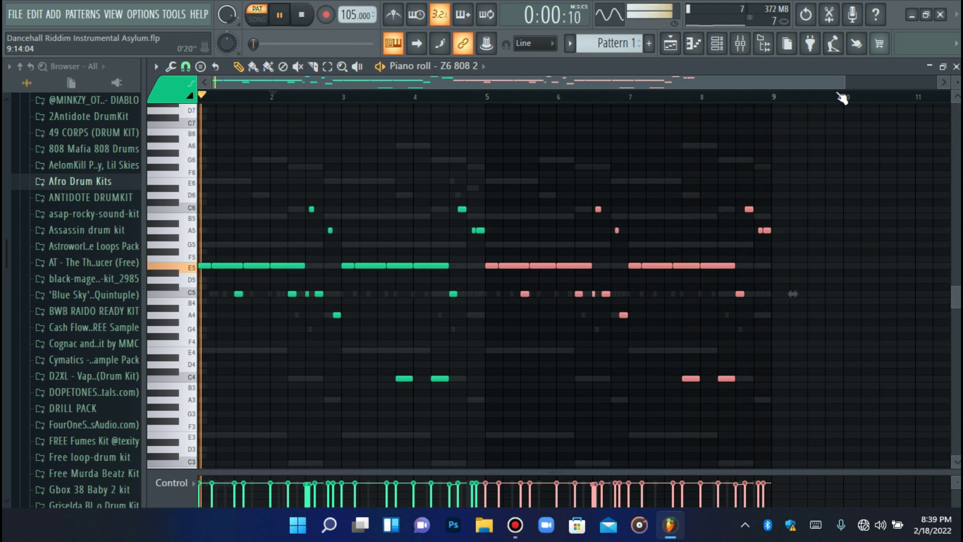
left_click_drag(844, 88, 698, 88)
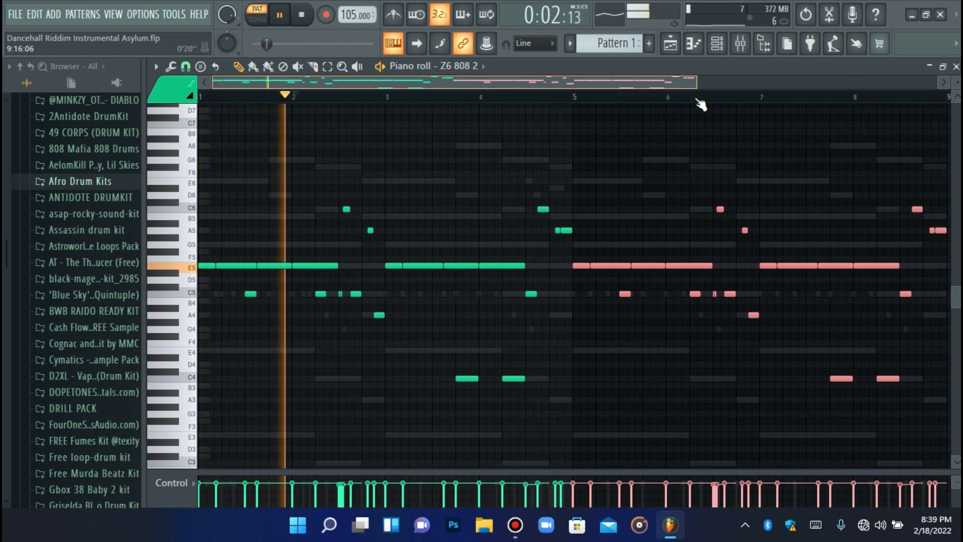
left_click(667, 181)
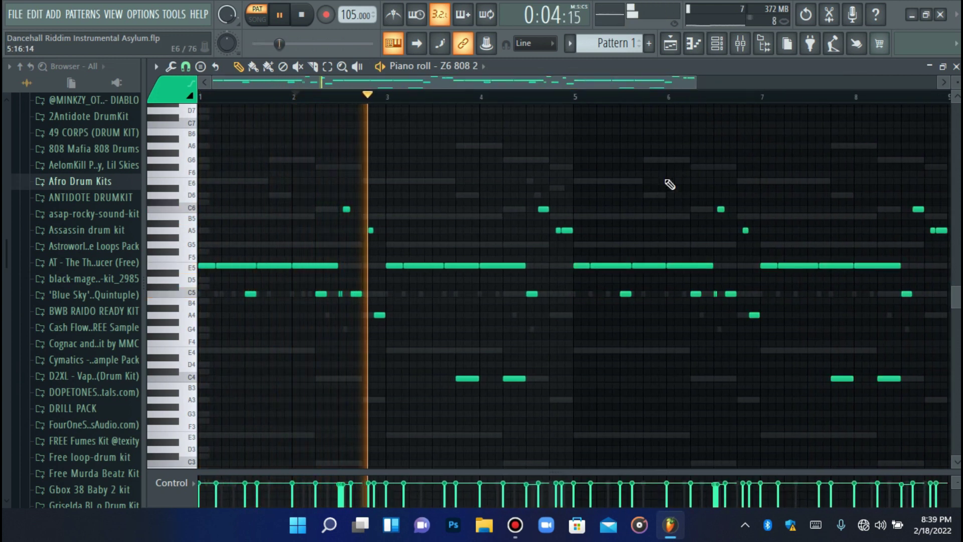
key("space")
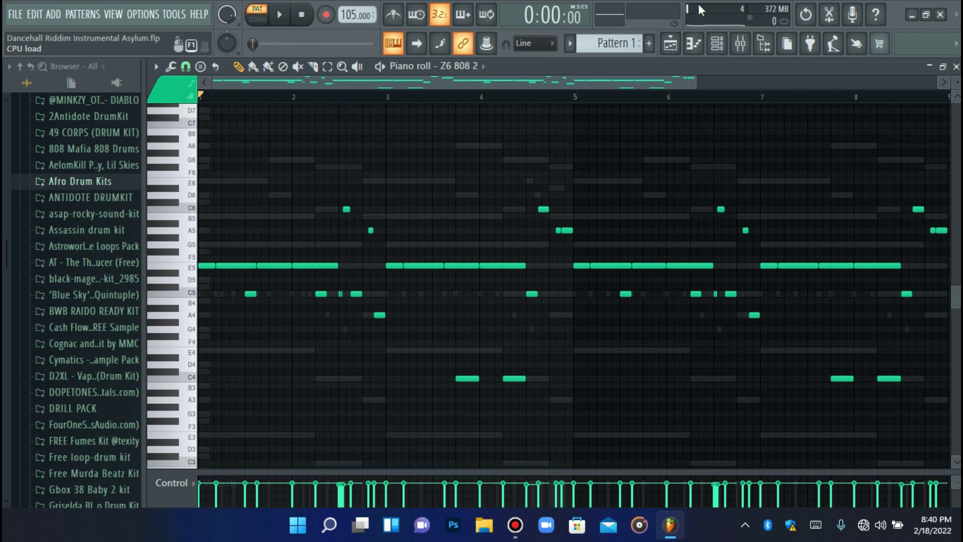
Step: Play the whole beat in the channel rack, and follow the bass line in the Z6 808 2 piano roll
left_click(715, 45)
right_click(159, 124)
left_click(161, 130)
right_click(158, 124)
left_click(161, 129)
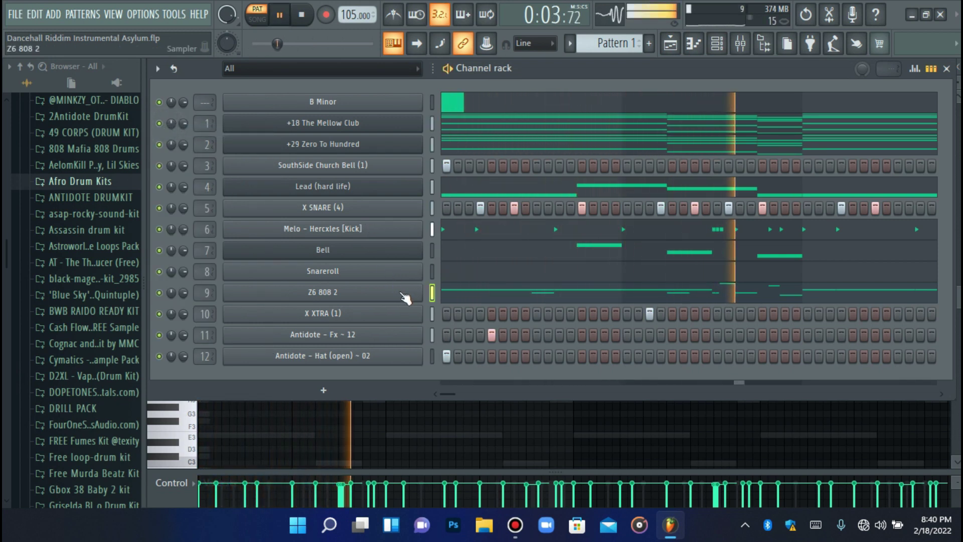
right_click(414, 291)
left_click(497, 280)
left_click(693, 44)
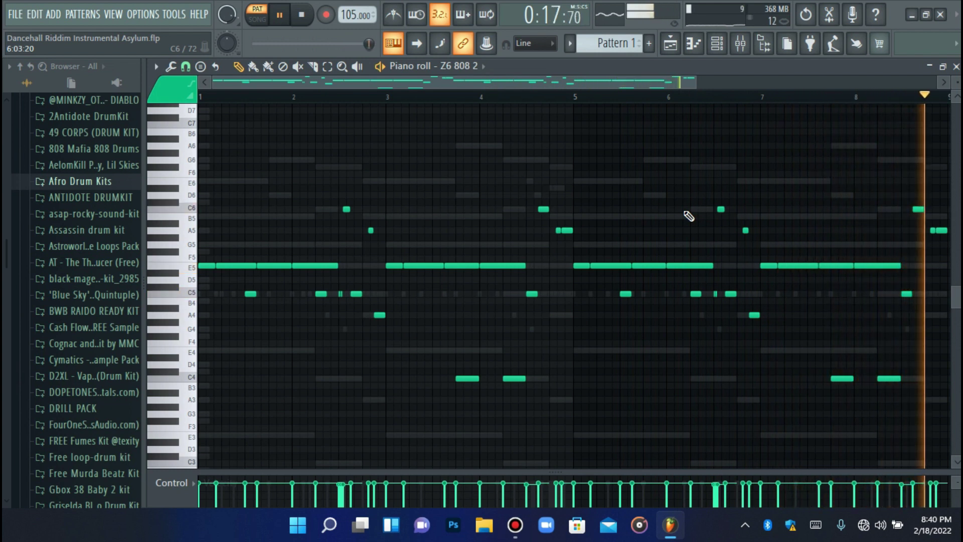
key("space")
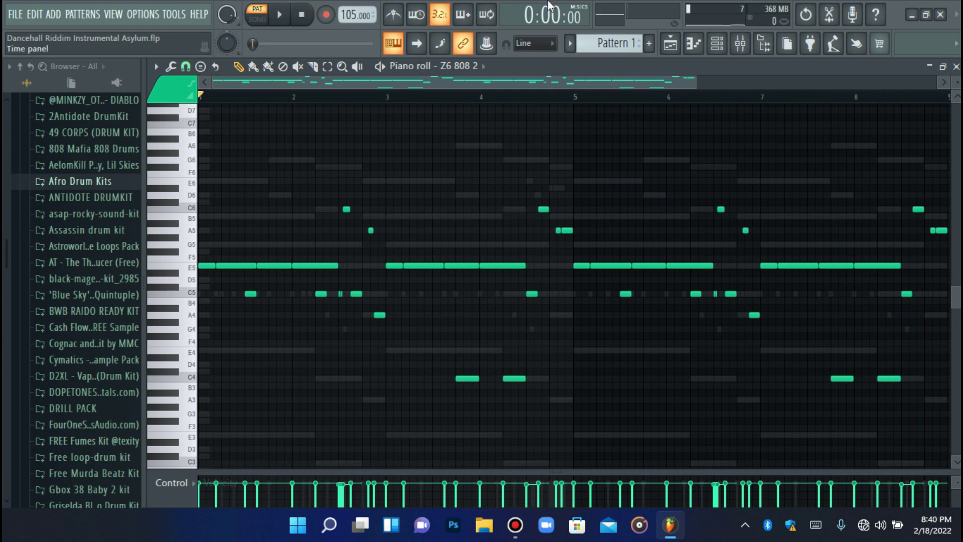
mouse_move(550, 6)
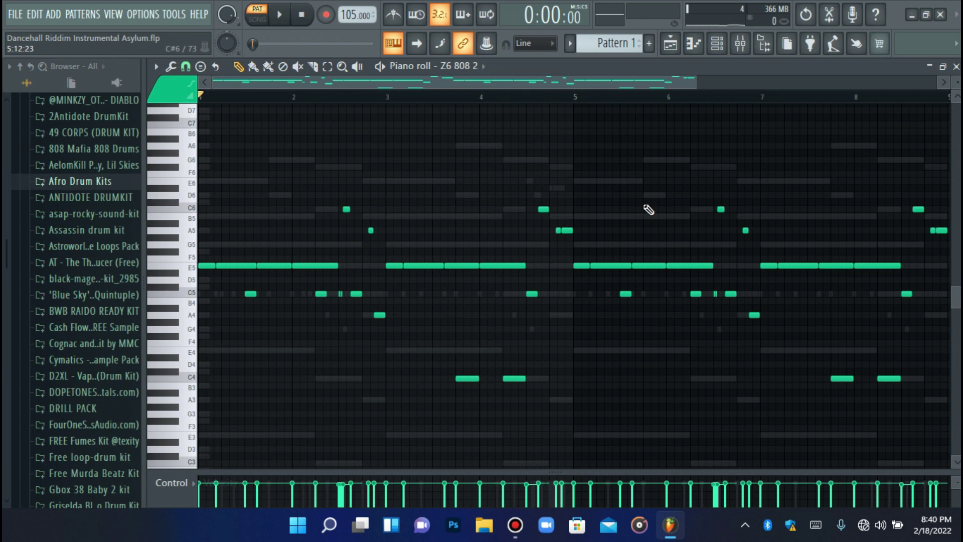
scroll(645, 209, "down", 4)
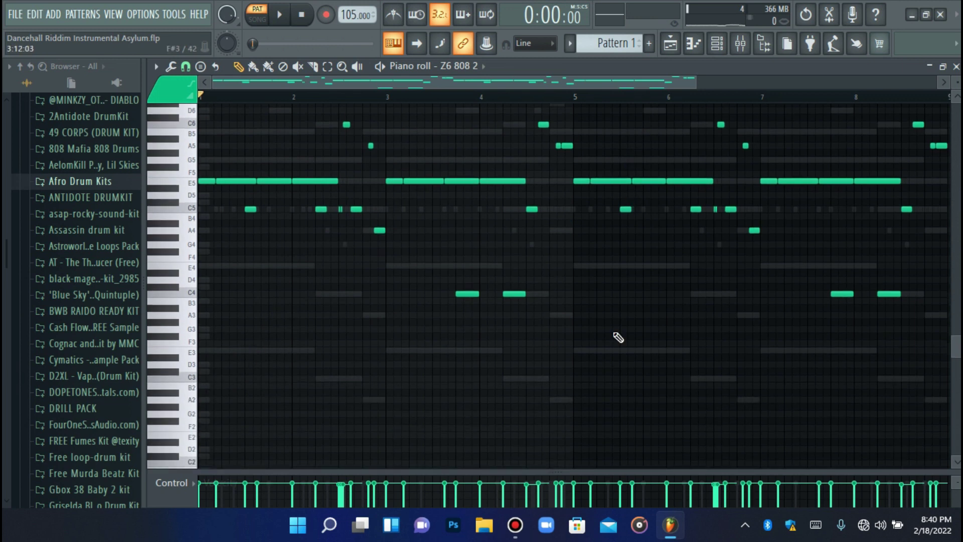
scroll(648, 334, "up", 3)
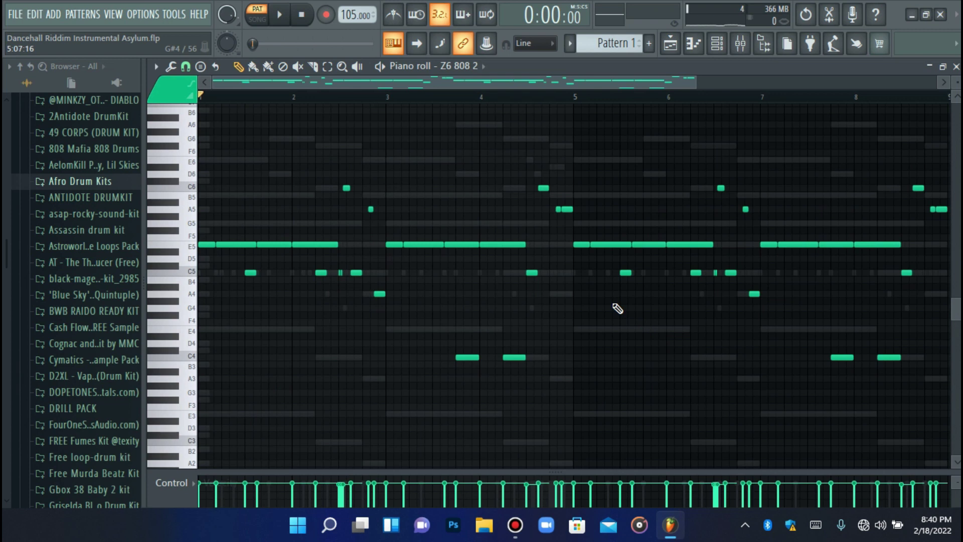
scroll(618, 309, "up", 2)
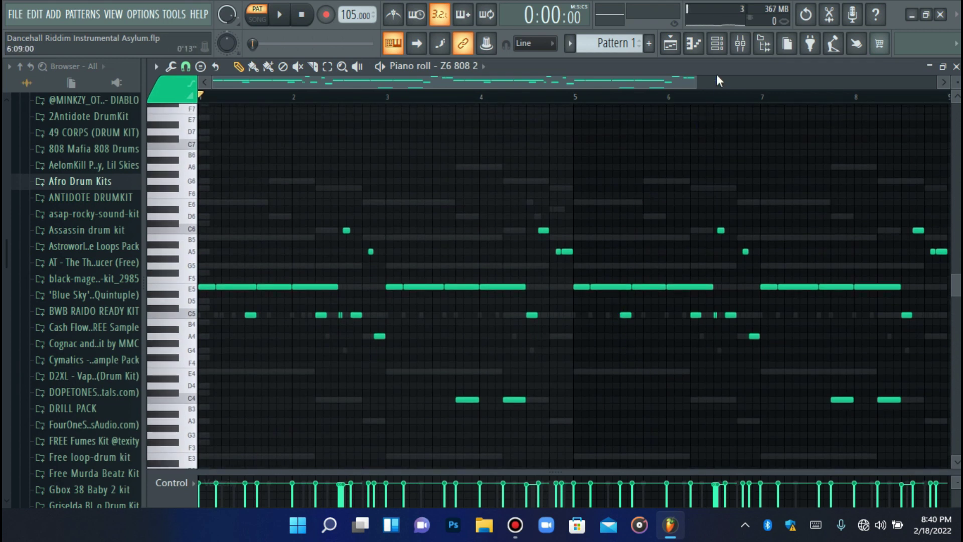
Step: Start a new empty project
left_click(718, 48)
left_click(15, 14)
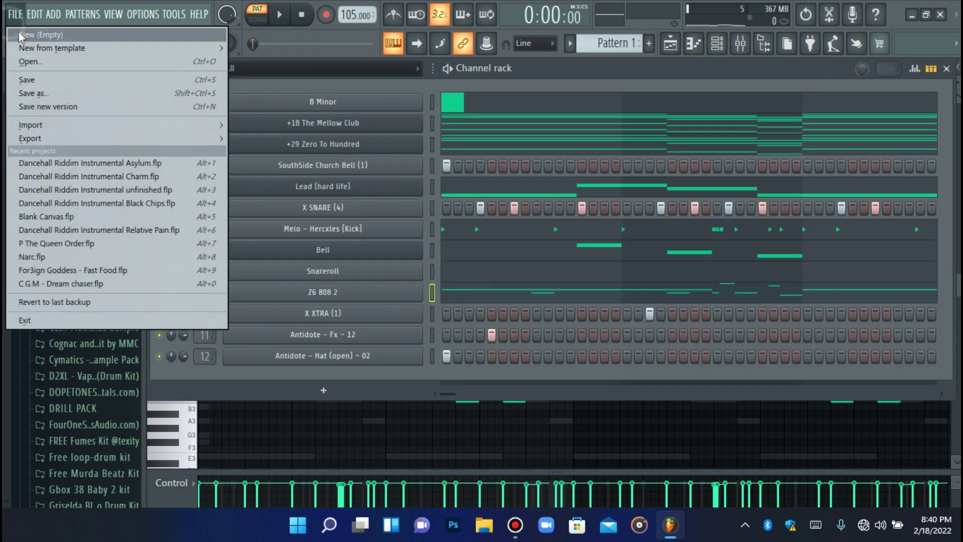
left_click(30, 35)
left_click(561, 296)
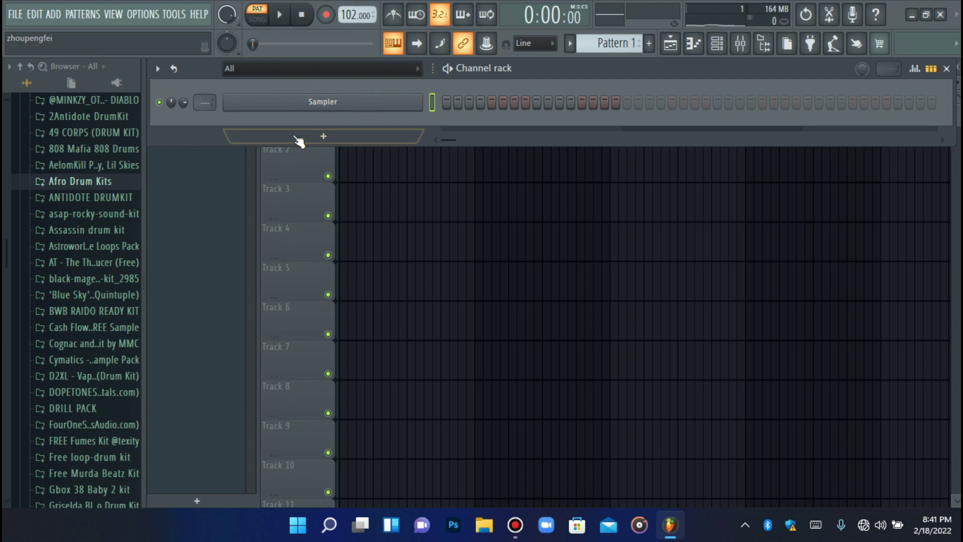
Step: Add a Harmless synth channel and load its Pluck Classic preset
left_click(319, 143)
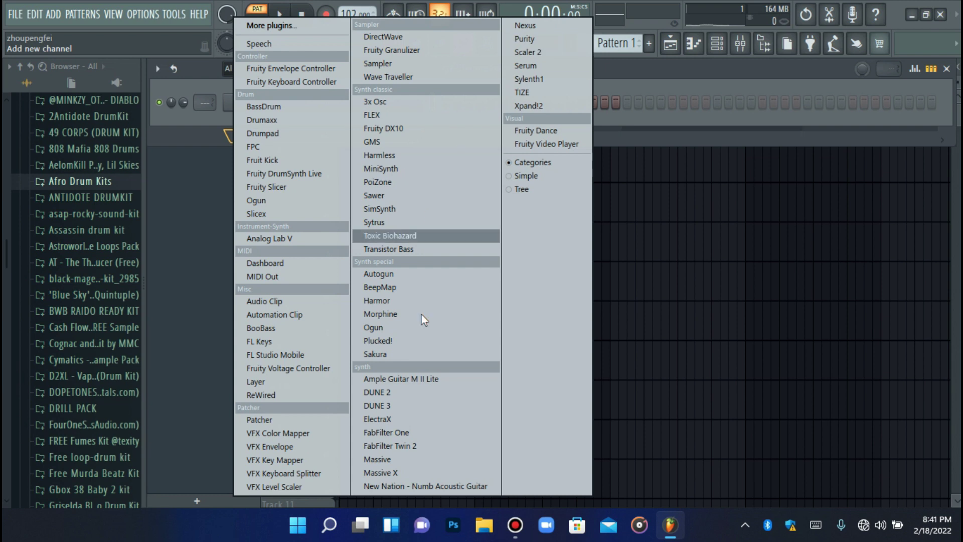
left_click(423, 155)
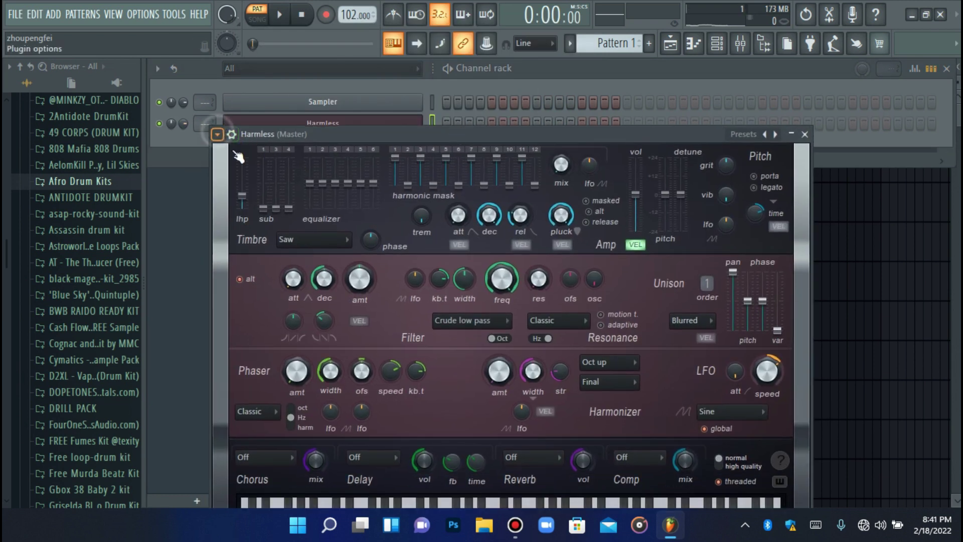
left_click(216, 134)
mouse_move(242, 180)
mouse_move(678, 270)
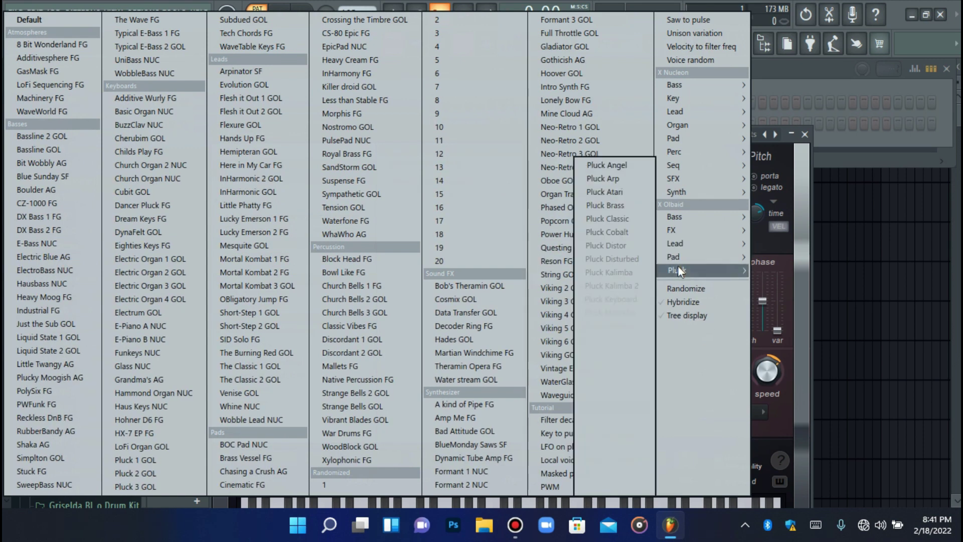
left_click(614, 223)
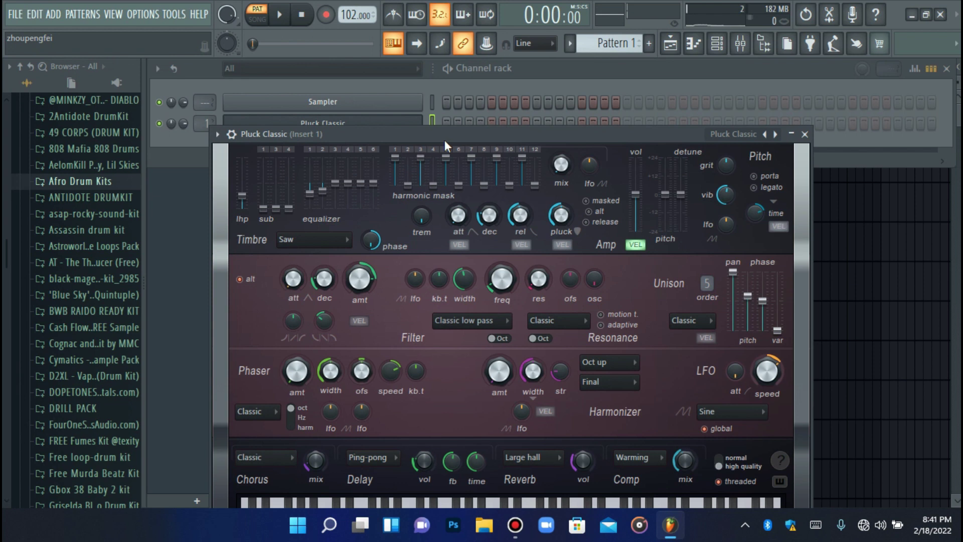
Step: Reset the delay time of the Pluck Classic sound to its default
left_click_drag(444, 140, 460, 100)
right_click(490, 417)
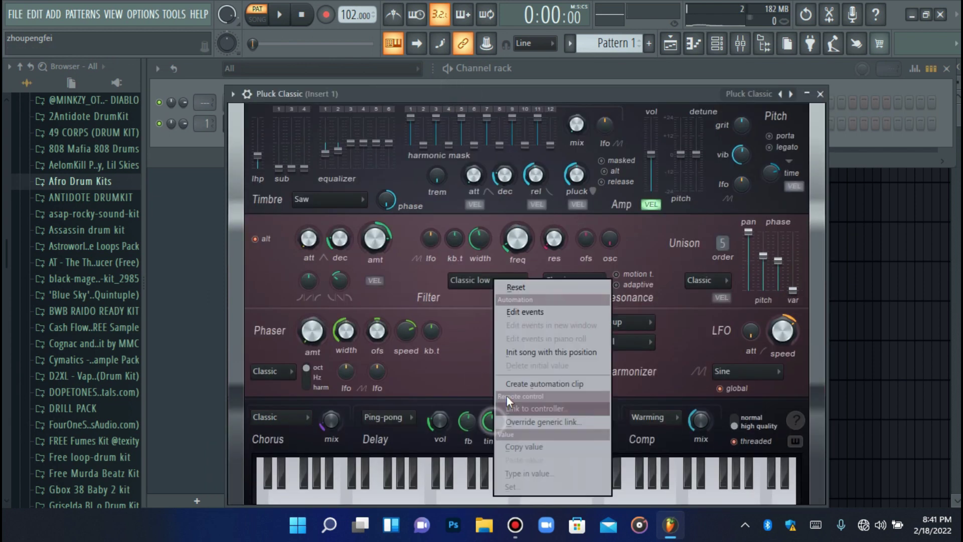
left_click(524, 290)
Step: Place a chord of four-step C5, E5 and G5 notes at the start of bar 1 in the Pluck Classic piano roll
key("F6")
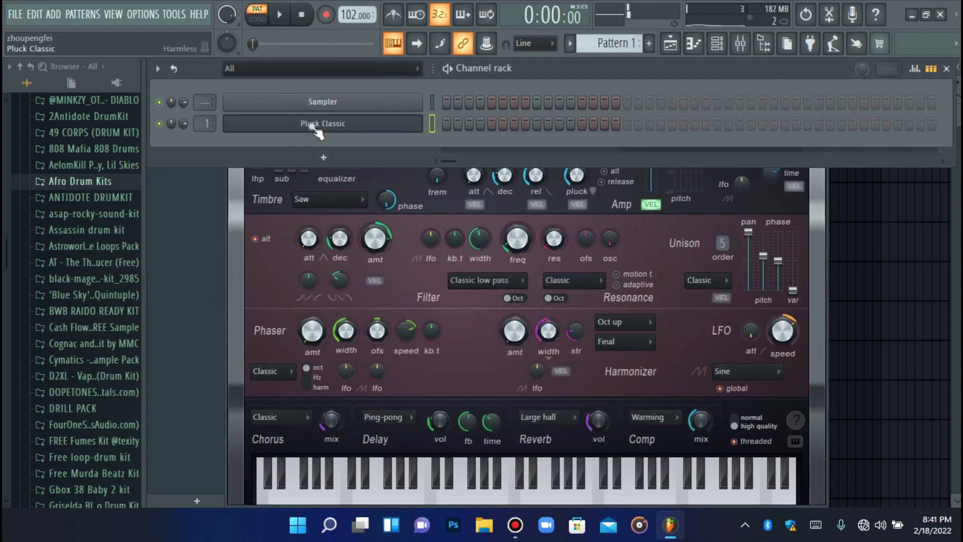
left_click(313, 126)
left_click(695, 46)
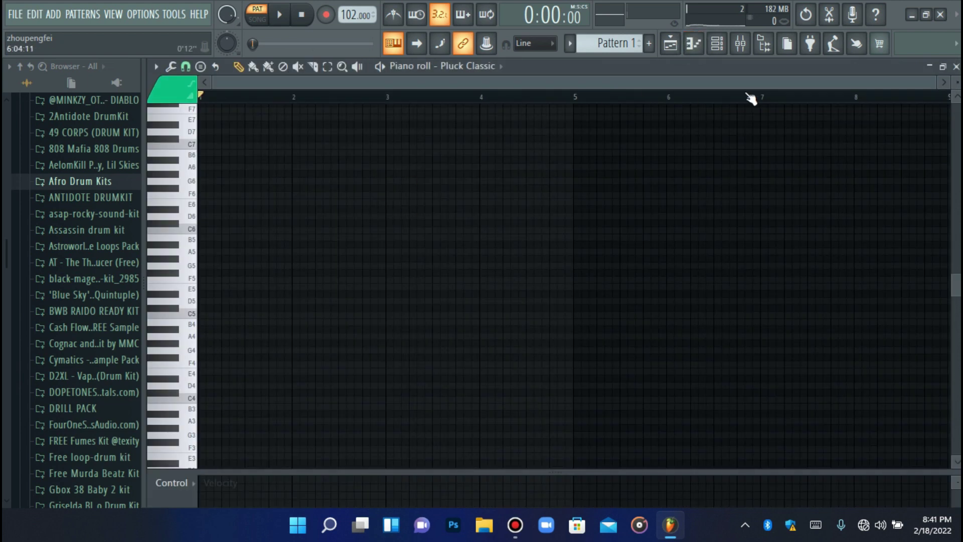
left_click_drag(922, 86, 796, 100)
left_click_drag(959, 83, 957, 98)
left_click_drag(296, 326, 190, 326)
key("alt+q")
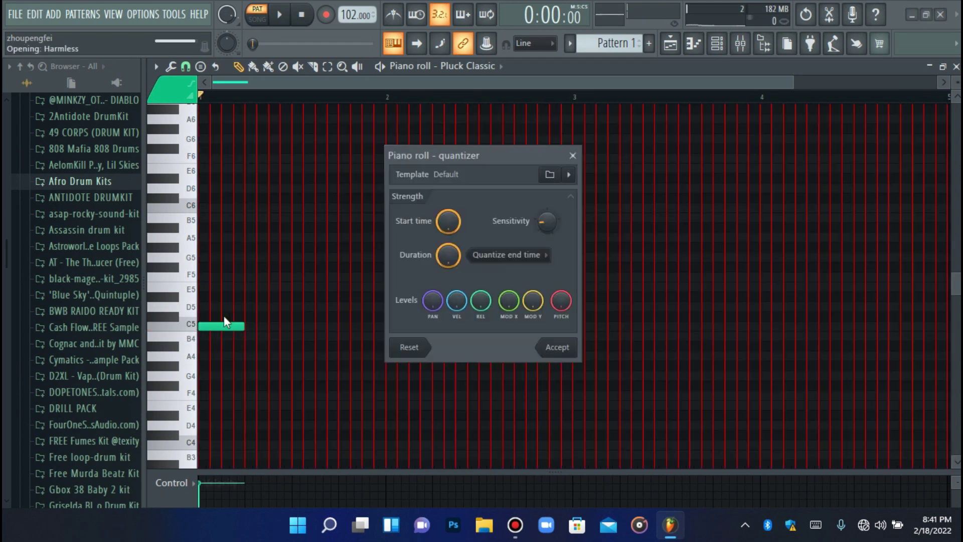
key("Escape")
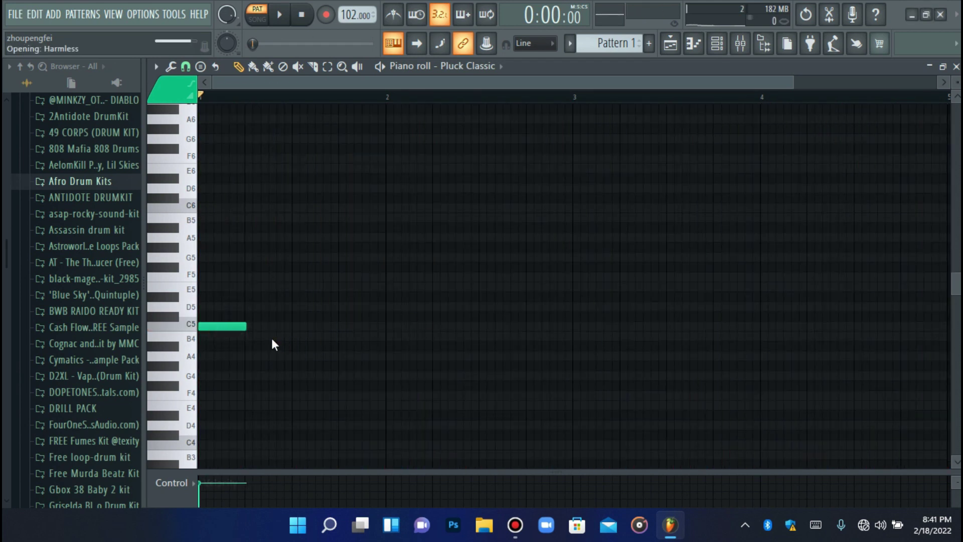
double_click(222, 326)
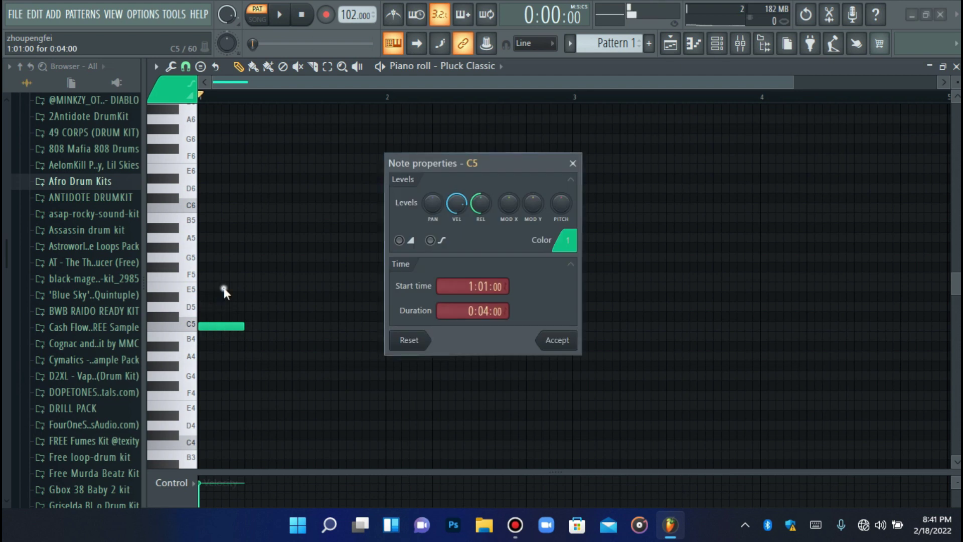
left_click(223, 287)
left_click_drag(208, 266, 190, 257)
Step: Check the chord in the channel rack, and place a four-step A#6 note in bar 4 of the Pluck Classic piano roll
left_click(717, 44)
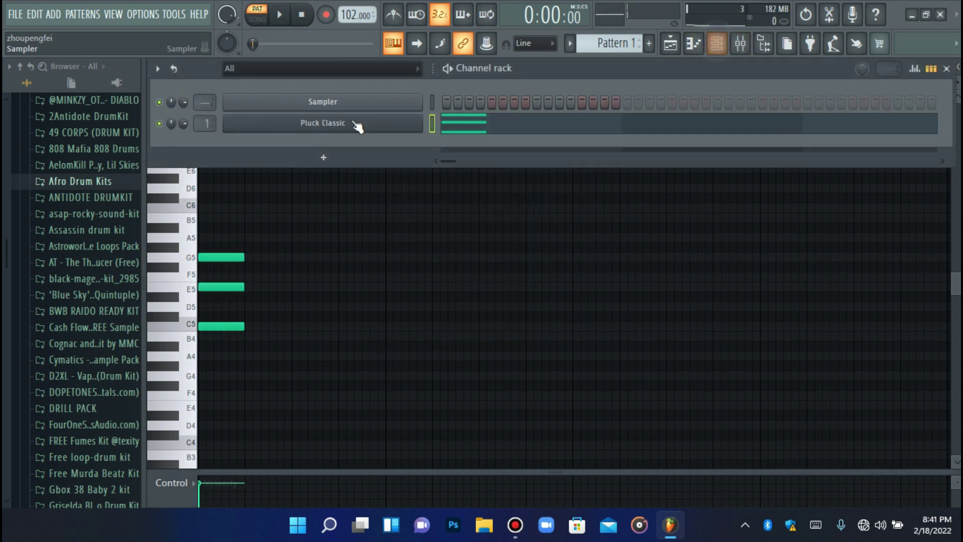
scroll(183, 122, "down", 3)
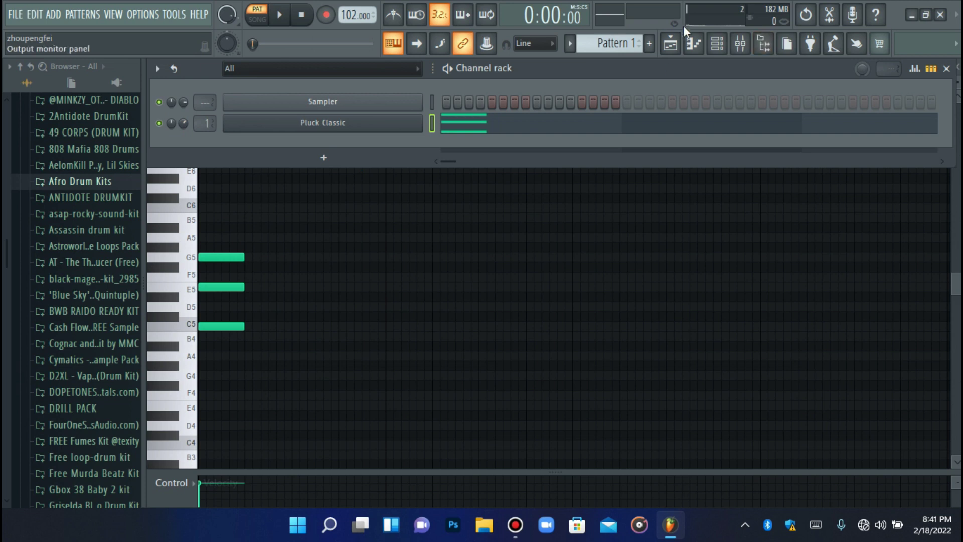
left_click(693, 44)
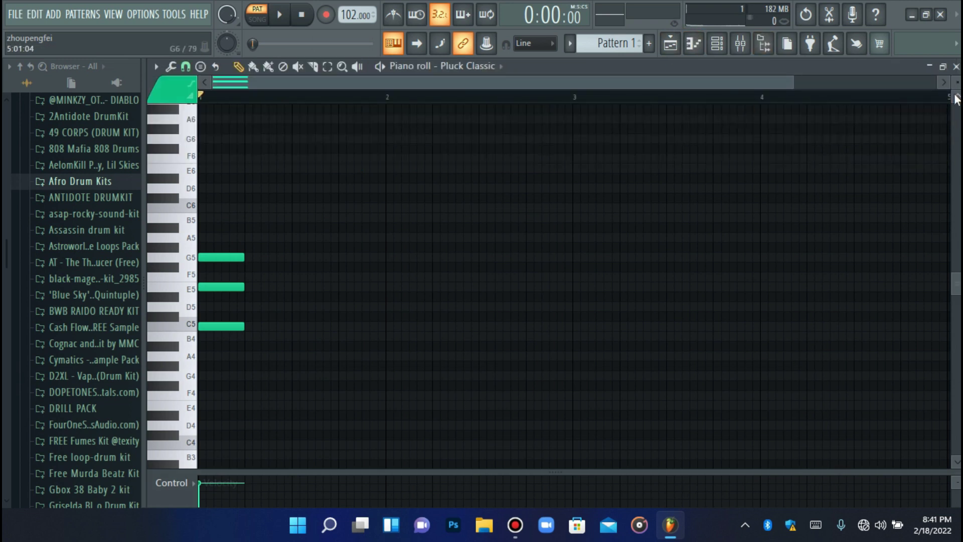
left_click_drag(791, 85, 787, 111)
left_click(789, 110)
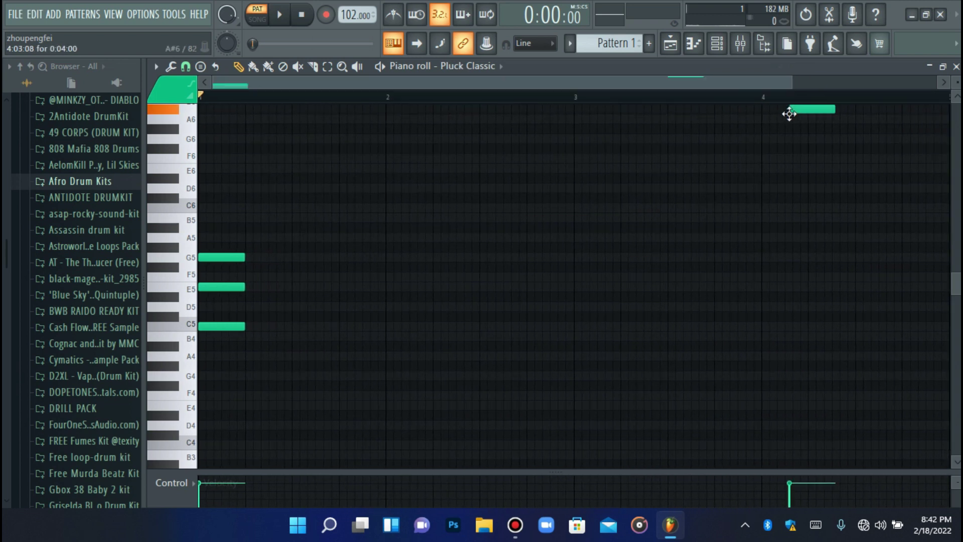
Step: Delete the stray A#6 note in bar 4 of the Pluck Classic piano roll
right_click(802, 113)
left_click_drag(449, 167, 231, 413)
key("b")
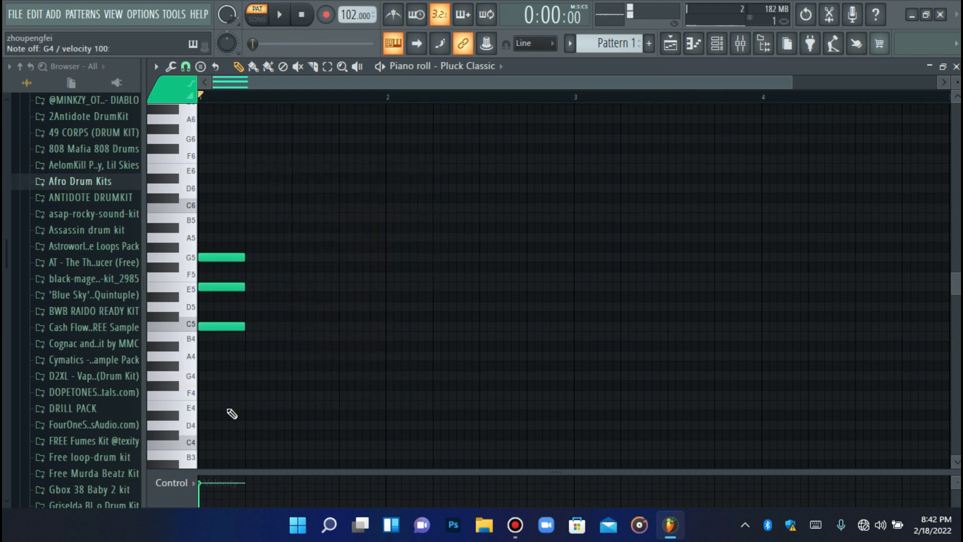
Step: Duplicate the opening chord to step 7 of bar 1 and change both chords to A4, C5 and E5
key("ctrl+a")
key("ctrl+b")
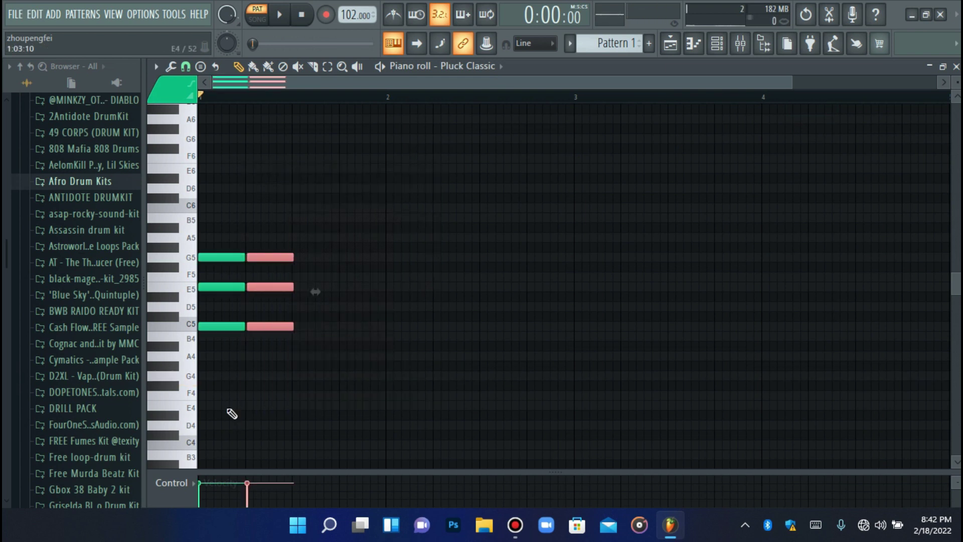
key("shift+Right")
key("space")
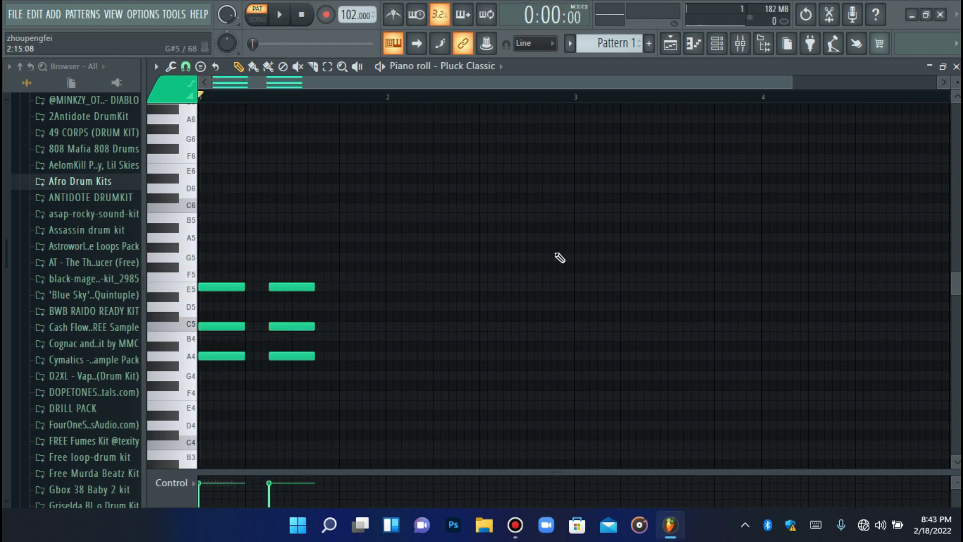
Step: Duplicate both chords two steps further along, keeping a third chord at step 13 of bar 1 and deleting the surplus fourth
key("ctrl+a")
key("ctrl+b")
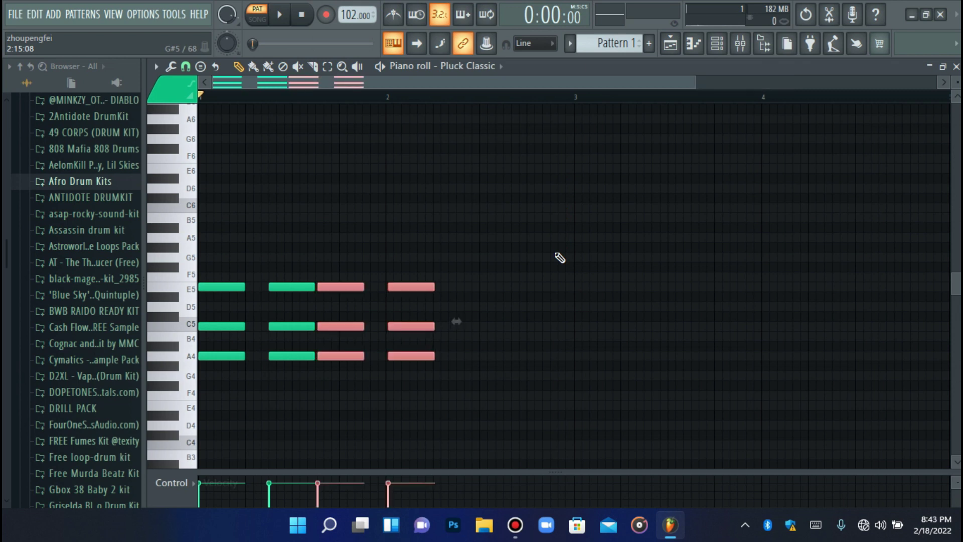
key("space")
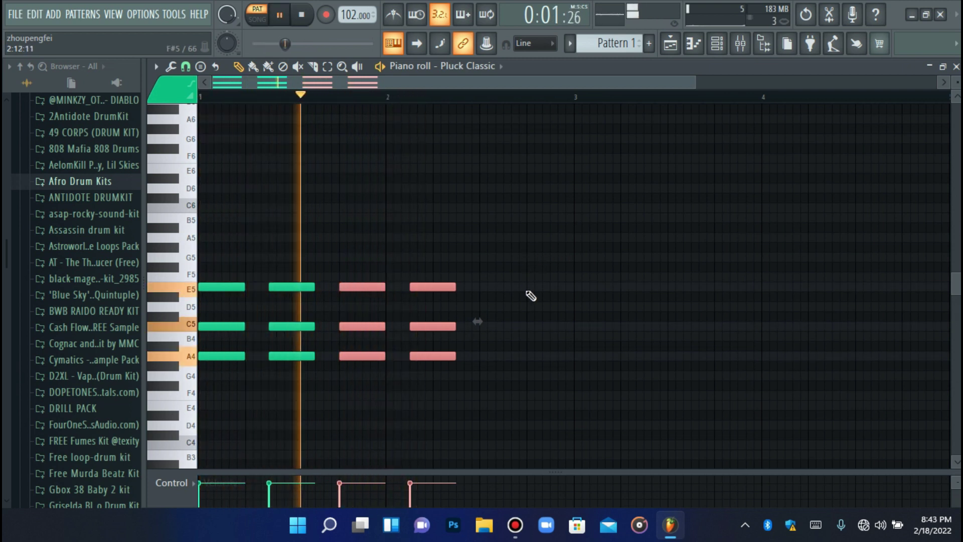
right_click(446, 287)
right_click(445, 326)
right_click(443, 356)
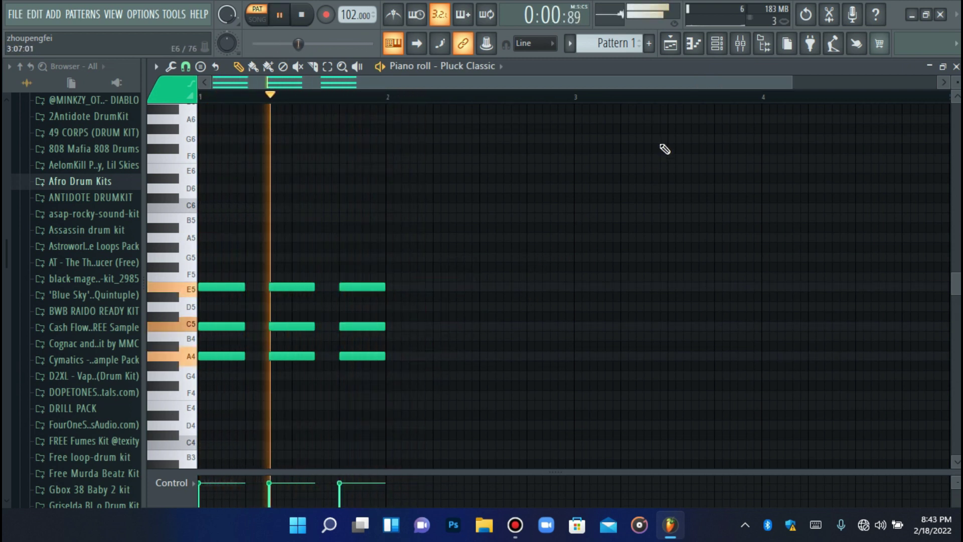
Step: Duplicate the third chord and place the copy at step 9 of bar 2
left_click_drag(790, 83, 625, 101)
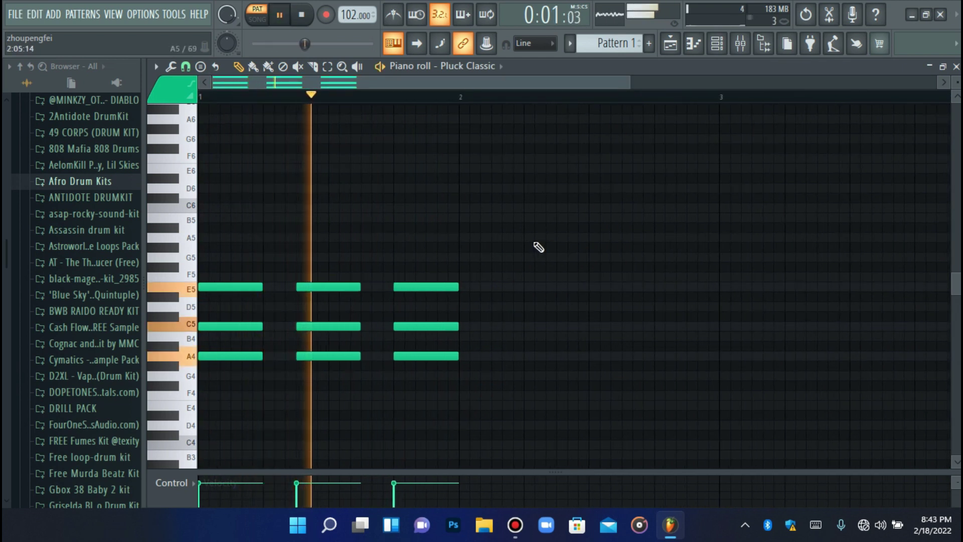
left_click_drag(458, 262, 436, 437)
key("ctrl+b")
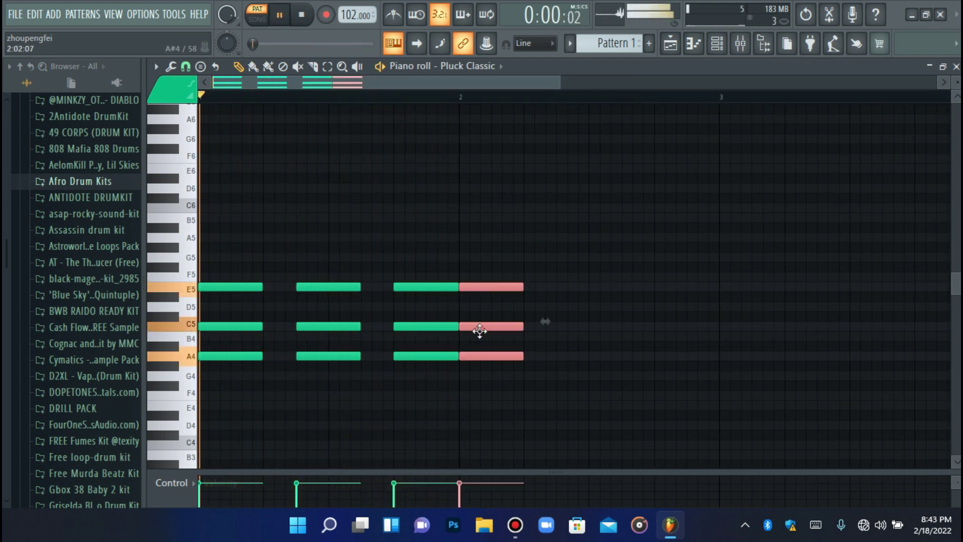
left_click_drag(477, 285, 612, 284)
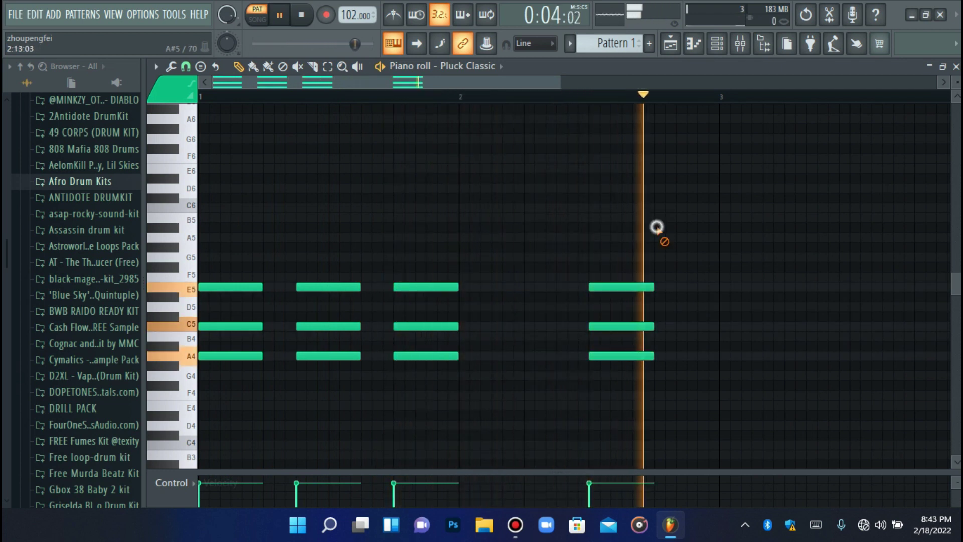
Step: Change the bar 2 chord to F4, A4 and C5, and play the pattern back
scroll(662, 232, "down", 2)
left_click_drag(611, 196, 636, 331)
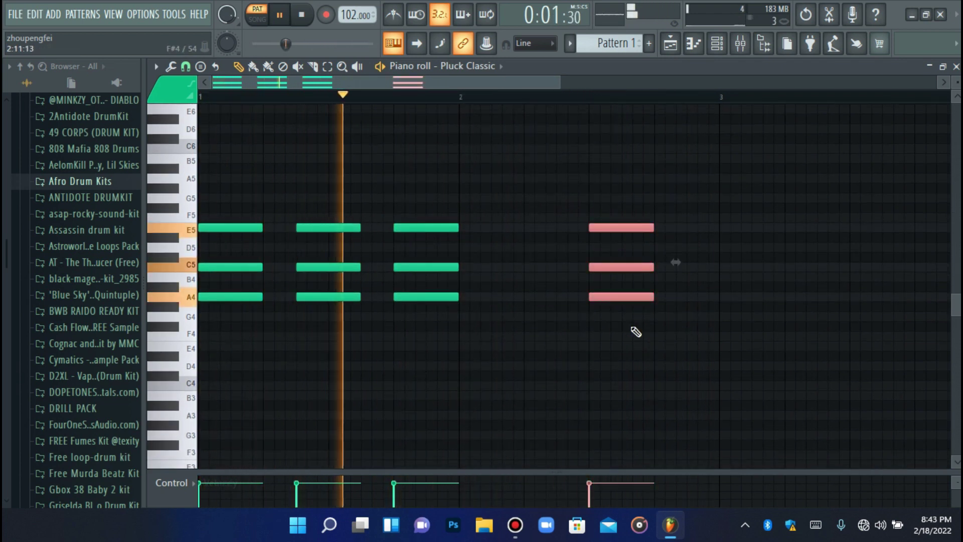
key("Down")
key("Down")
key("Down")
key("Down")
left_click(634, 309)
key("Up")
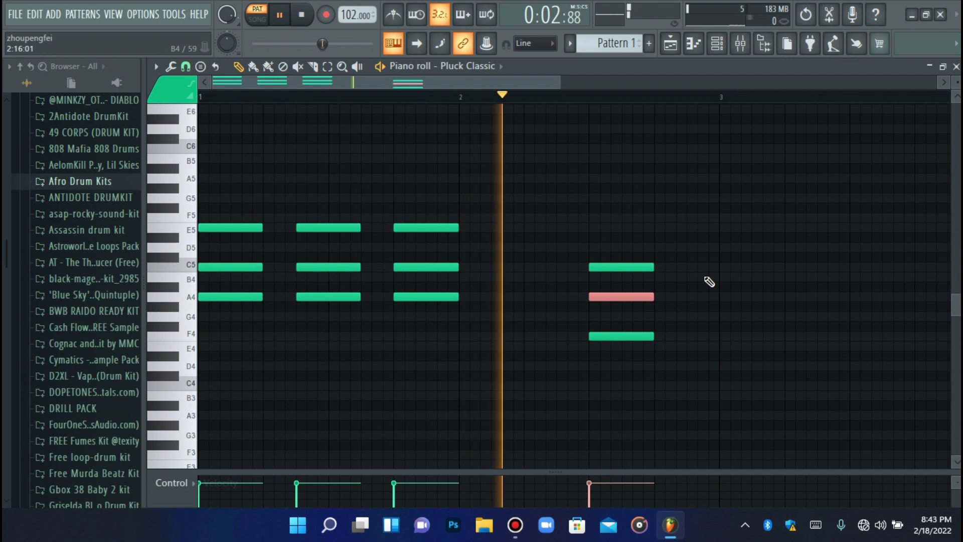
key("space")
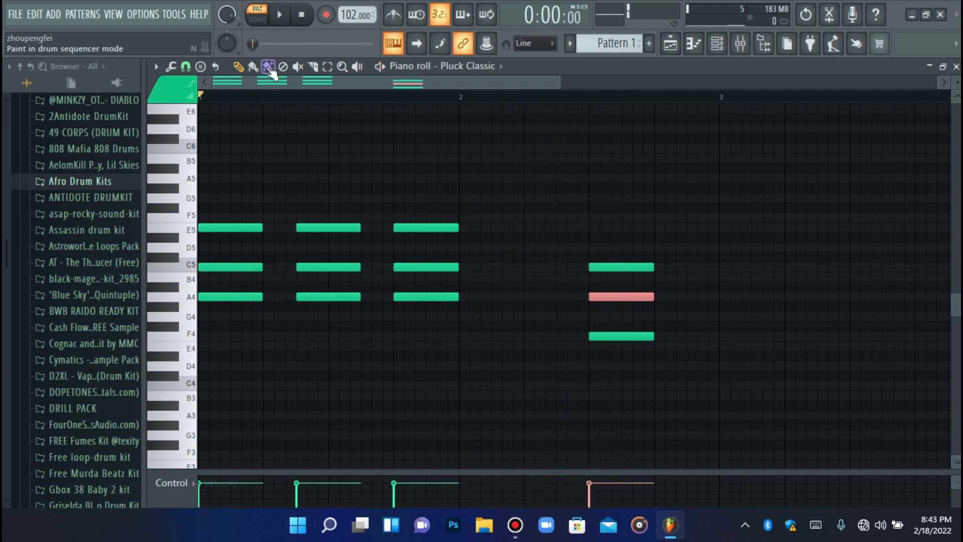
key("space")
left_click(572, 226)
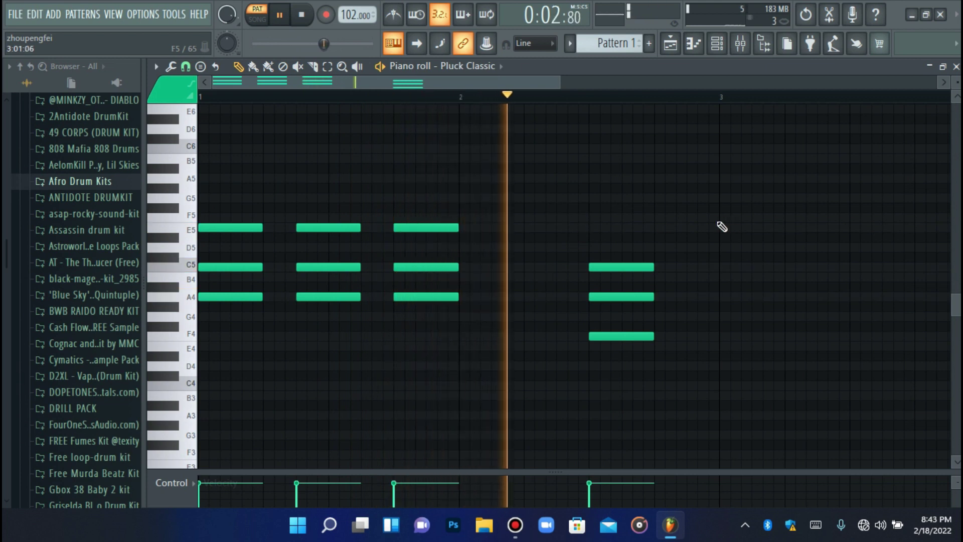
key("space")
Step: Place the F4, A4 and C5 chord at step 5 of bar 2, with a copy two semitones higher at step 11
left_click_drag(653, 246, 632, 377)
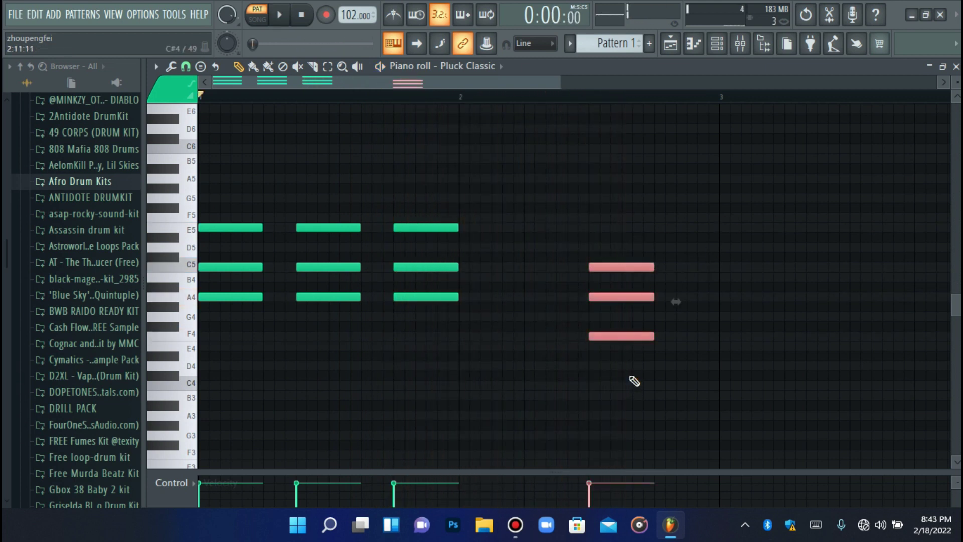
key("ctrl+b")
key("space")
left_click_drag(694, 271, 560, 269)
key("ctrl+b")
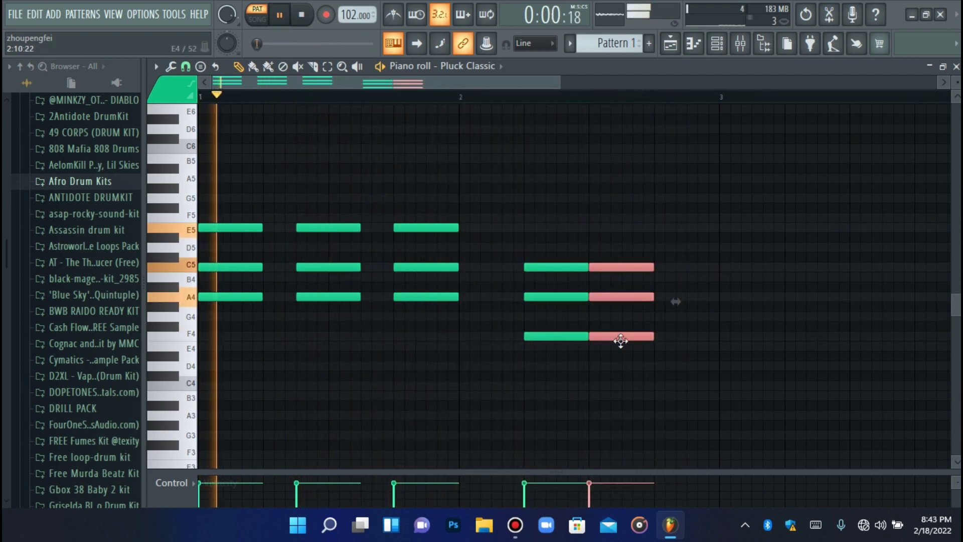
left_click_drag(620, 341, 653, 318)
Step: Transpose all five chords down four semitones
key("ctrl+a")
key("shift+Down")
key("shift+Down")
key("shift+Down")
key("shift+Down")
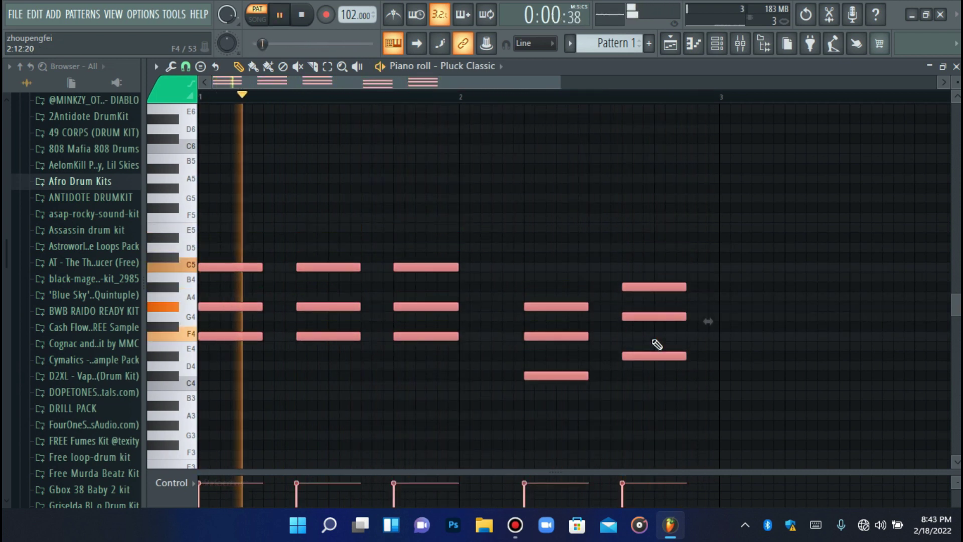
scroll(632, 321, "down", 1)
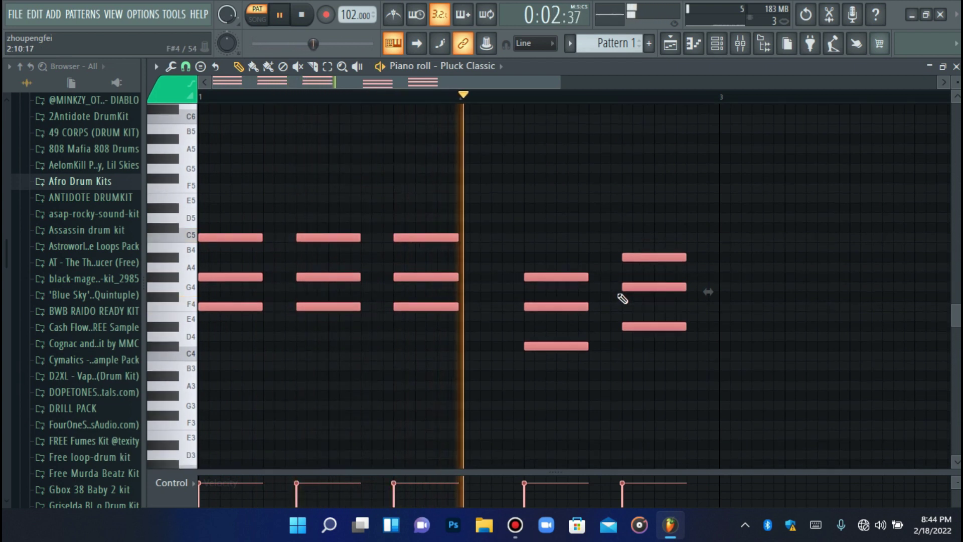
left_click(812, 306)
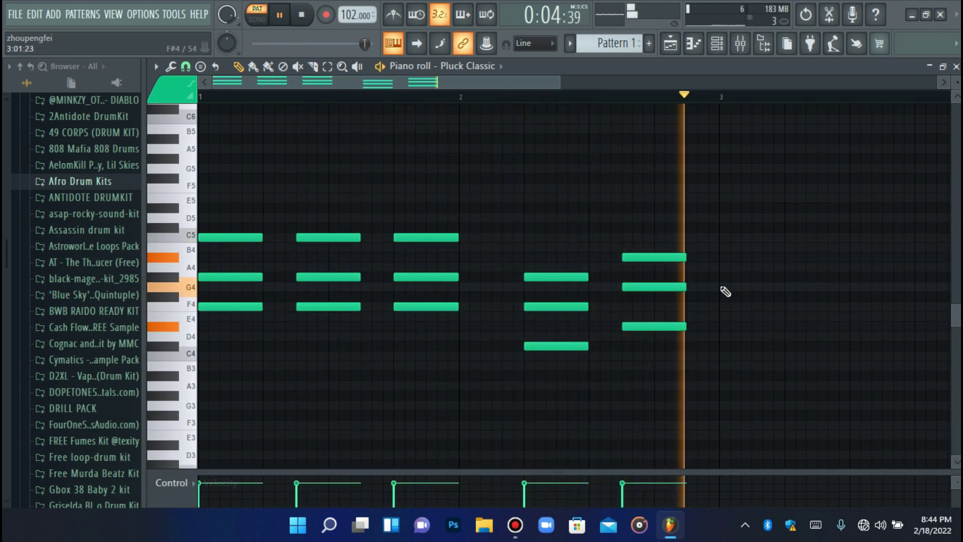
Step: Play the transposed progression back and check the Pluck Classic channel volume in the channel rack
scroll(632, 272, "up", 2)
key("space")
scroll(477, 286, "up", 1)
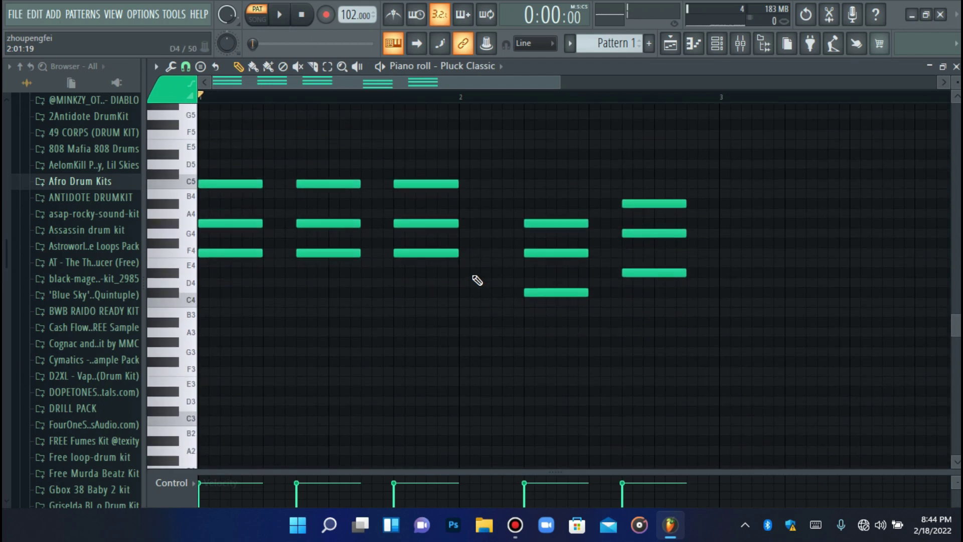
scroll(339, 224, "up", 2)
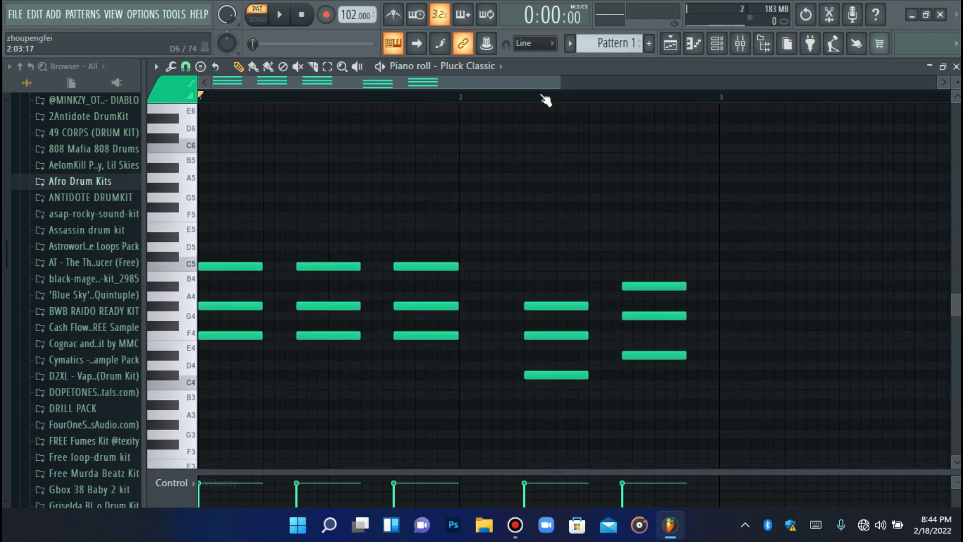
left_click(717, 43)
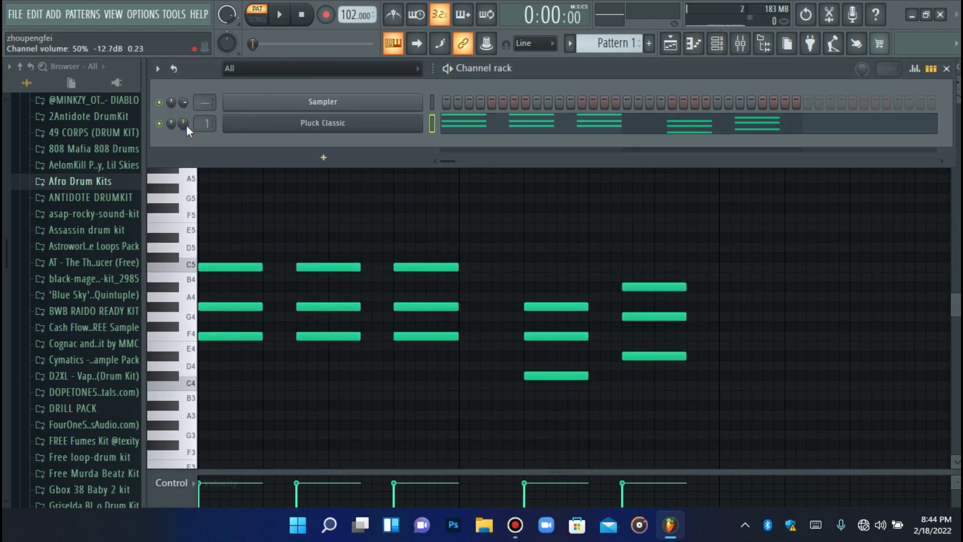
key("space")
left_click(693, 44)
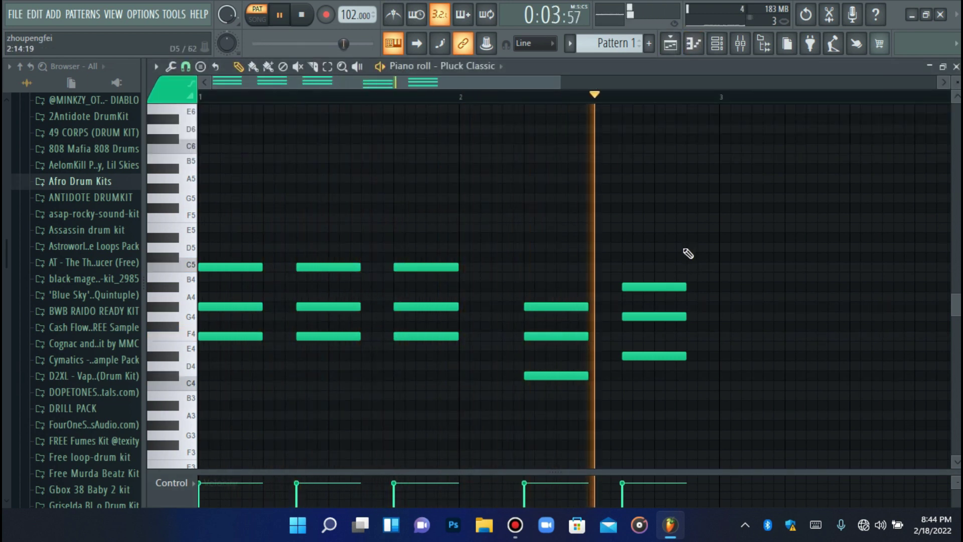
key("space")
key("space")
key("space")
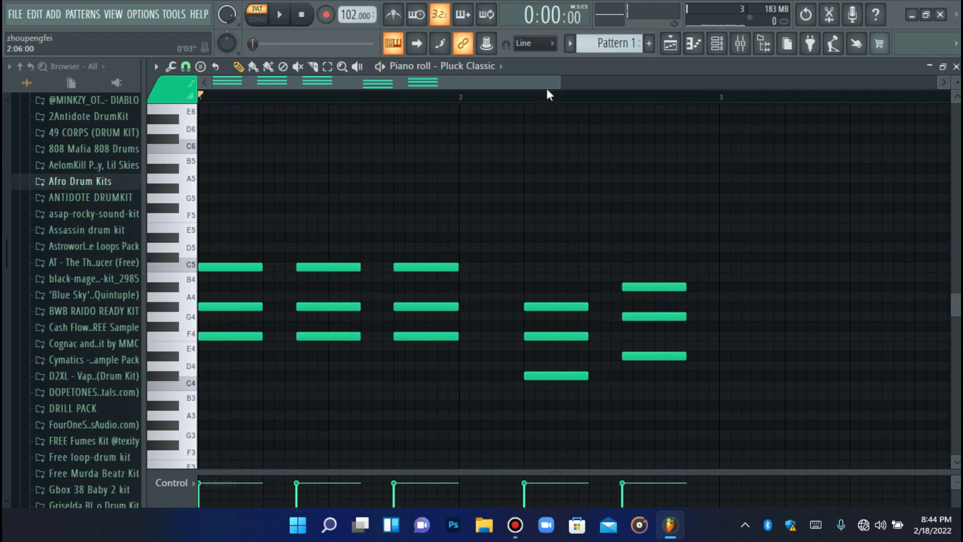
Step: Shorten the three chords in bar 1 to two steps each
left_click_drag(558, 83, 474, 83)
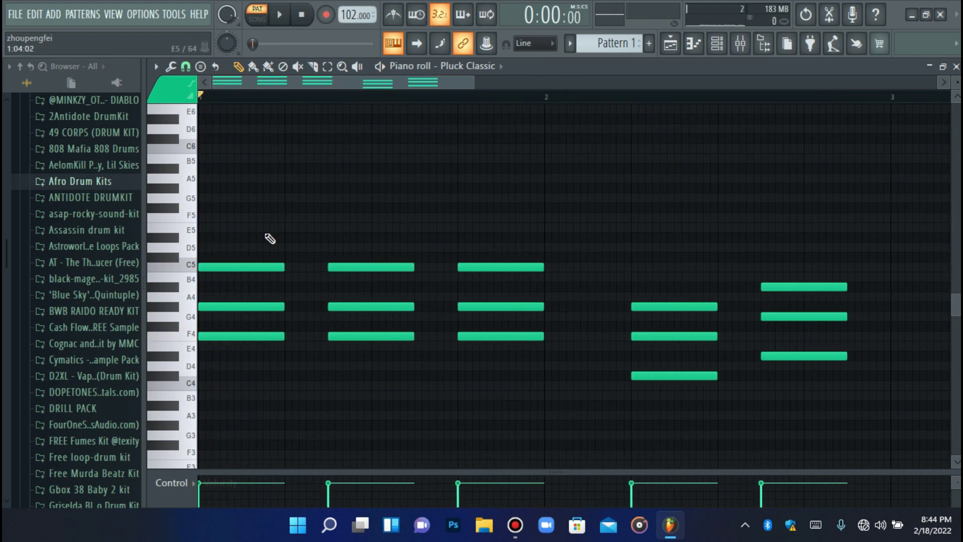
left_click_drag(264, 232, 520, 407)
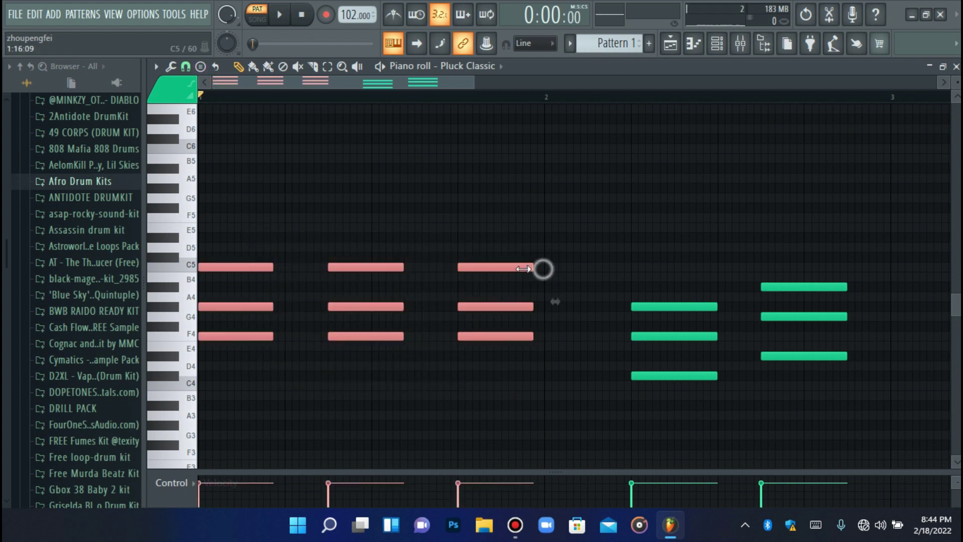
left_click_drag(543, 267, 502, 270)
Step: Move the second chord to step 4 and the third chord to step 7 of bar 1
left_click_drag(272, 206, 368, 383)
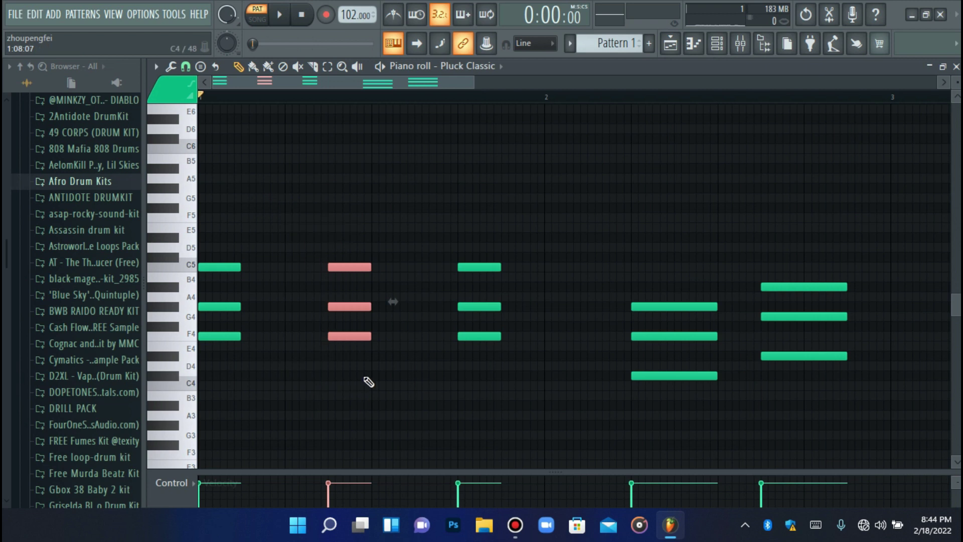
left_click_drag(351, 340, 287, 332)
key("space")
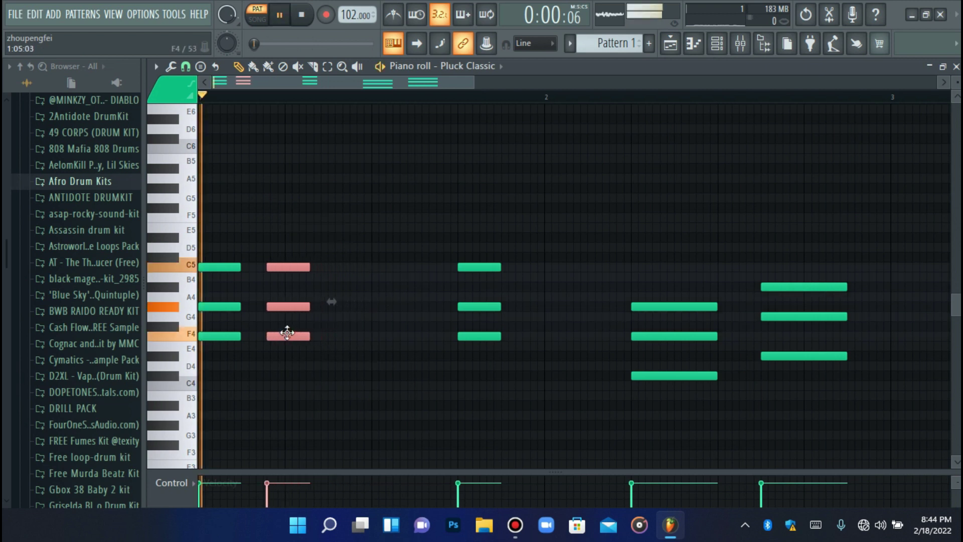
key("space")
left_click_drag(429, 204, 514, 378)
left_click_drag(484, 270, 356, 268)
key("space")
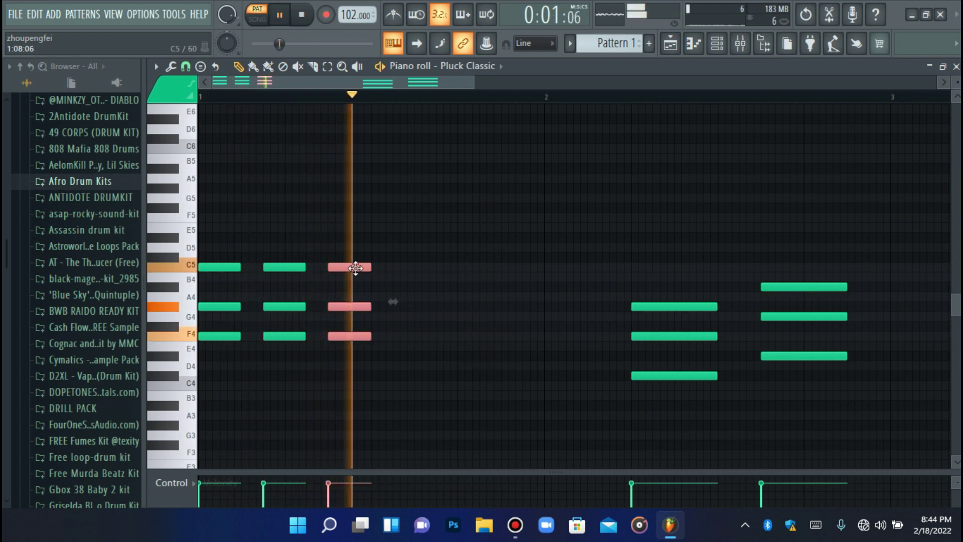
Step: Move the two bar 2 chords together to an earlier position, starting at step 10 of bar 1
key("space")
left_click_drag(361, 226, 266, 383)
left_click(276, 392)
left_click_drag(847, 223, 605, 449)
left_click_drag(696, 310, 457, 309)
key("space")
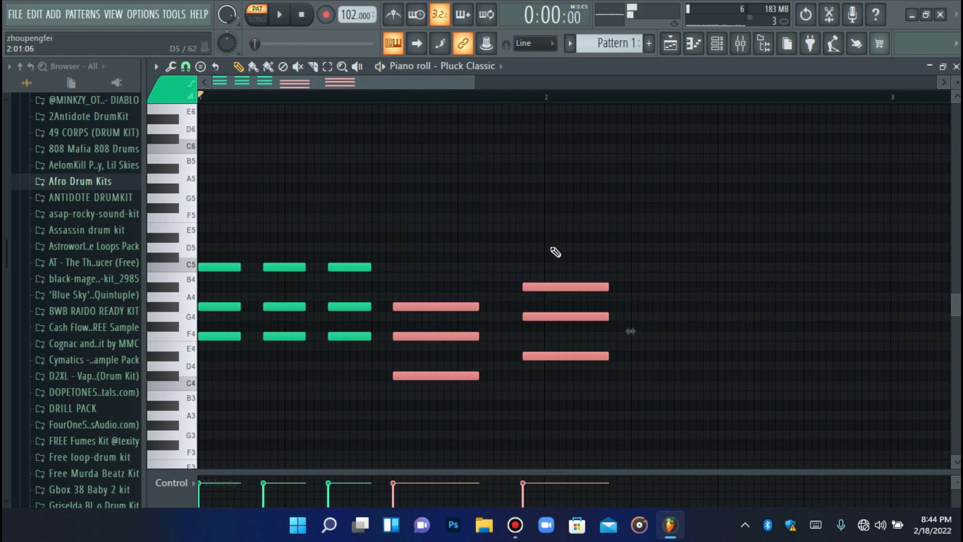
Step: Delete the last chord at step 16 and shorten the fourth chord to about one and a half steps
right_click(566, 287)
right_click(565, 316)
right_click(566, 355)
mouse_move(461, 257)
left_mouse_down()
mouse_move(461, 397)
mouse_move(450, 375)
mouse_move(429, 374)
left_mouse_up()
key("space")
key("space")
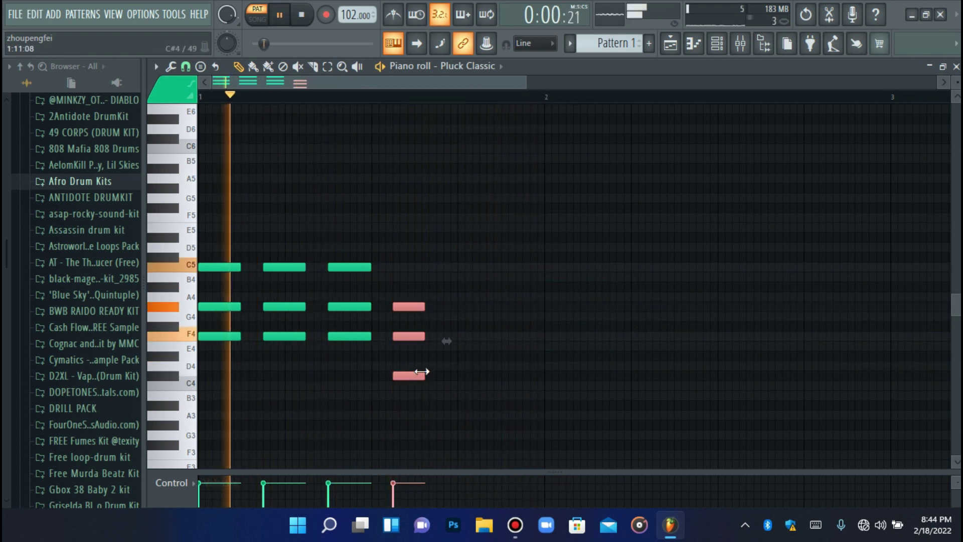
Step: Copy the fourth chord to step 13 of bar 1 and lengthen both chords to two steps
key("space")
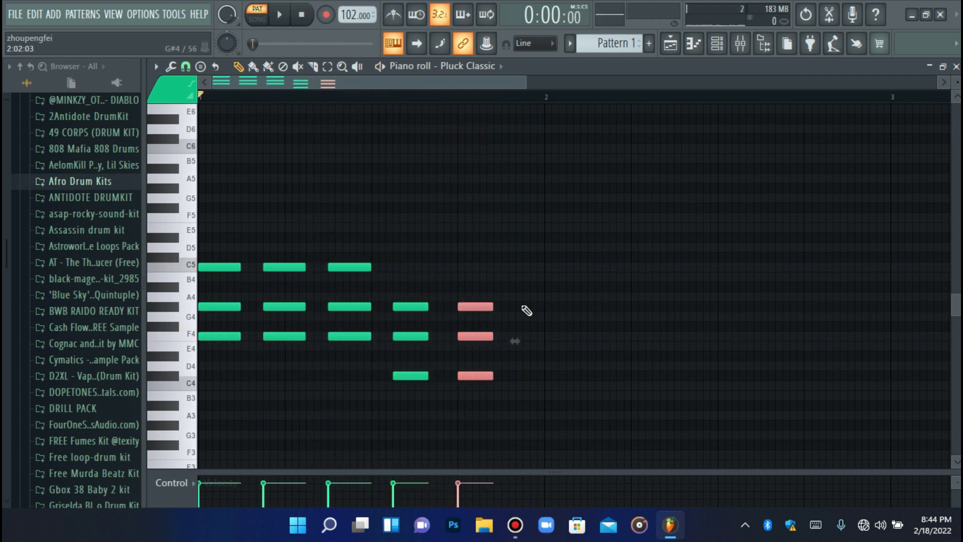
left_click_drag(471, 347, 401, 381)
left_click_drag(391, 303, 503, 375)
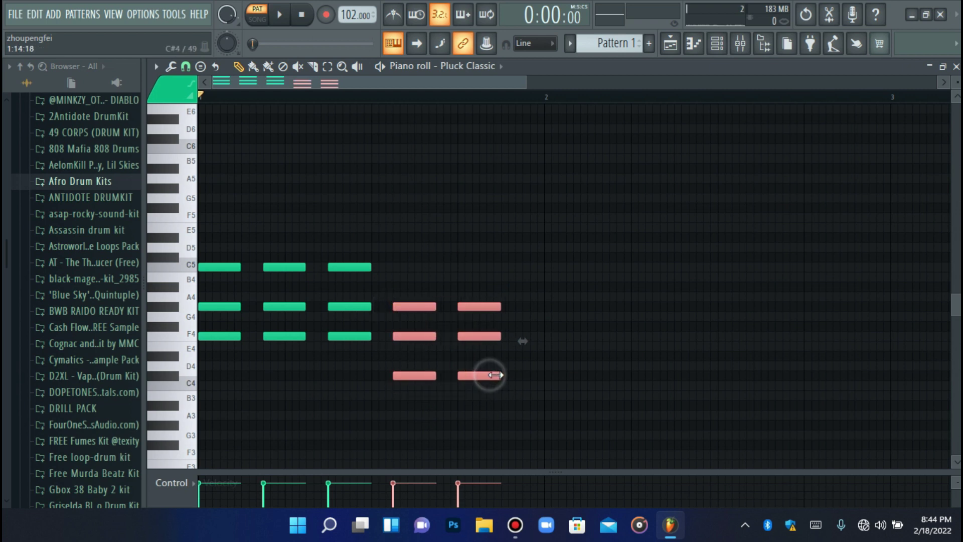
key("space")
left_click(527, 362)
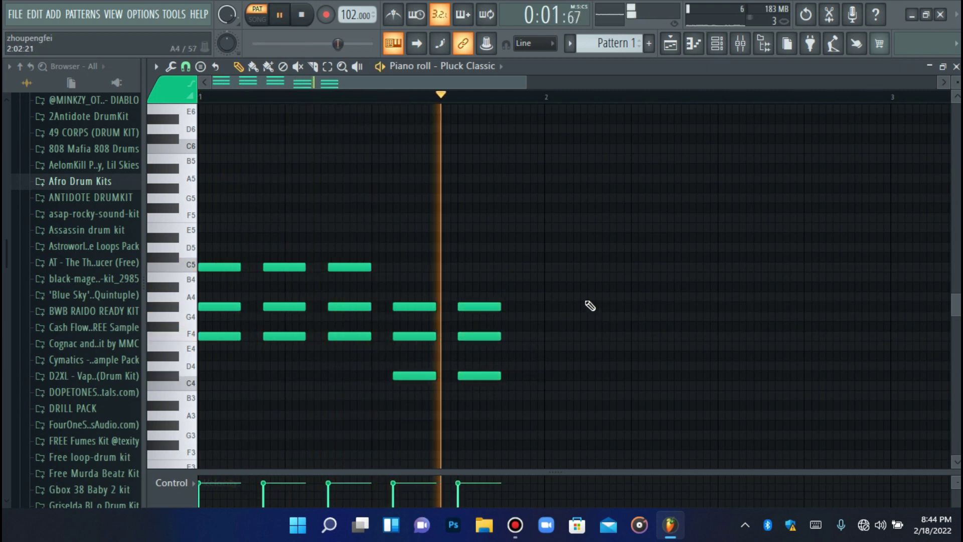
key("space")
Step: Transpose all the chords down three semitones and play the result
key("ctrl+a")
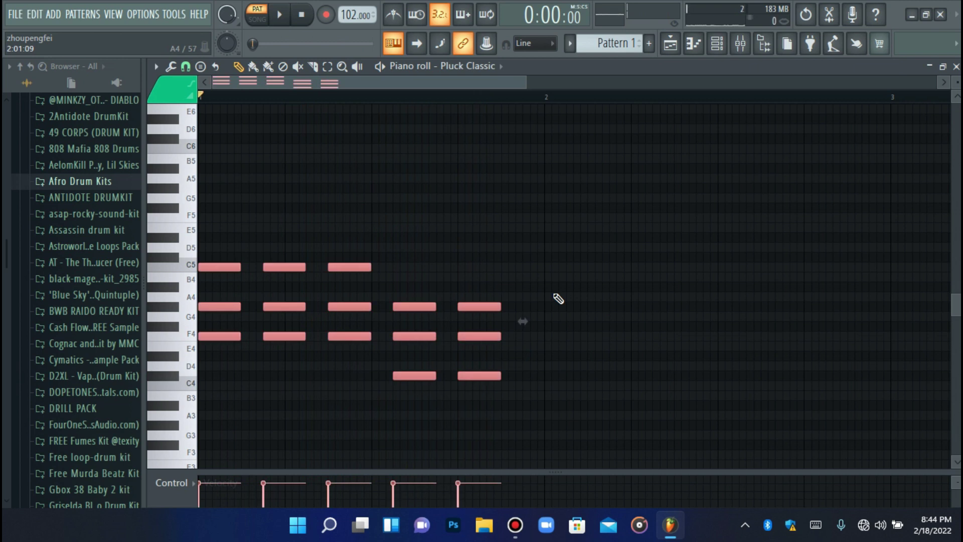
key("Down")
key("Down")
key("Down")
key("space")
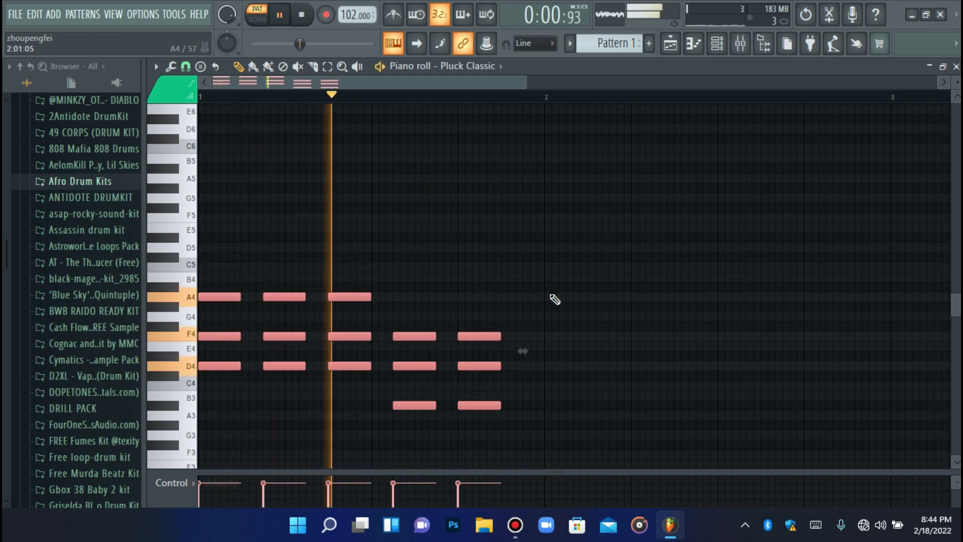
Step: Transpose the last two chords up two semitones to C4, E4 and G4 and play the progression
scroll(556, 301, "down", 3)
left_click(570, 279)
key("space")
left_click_drag(411, 233, 516, 373)
key("Up")
key("Up")
key("space")
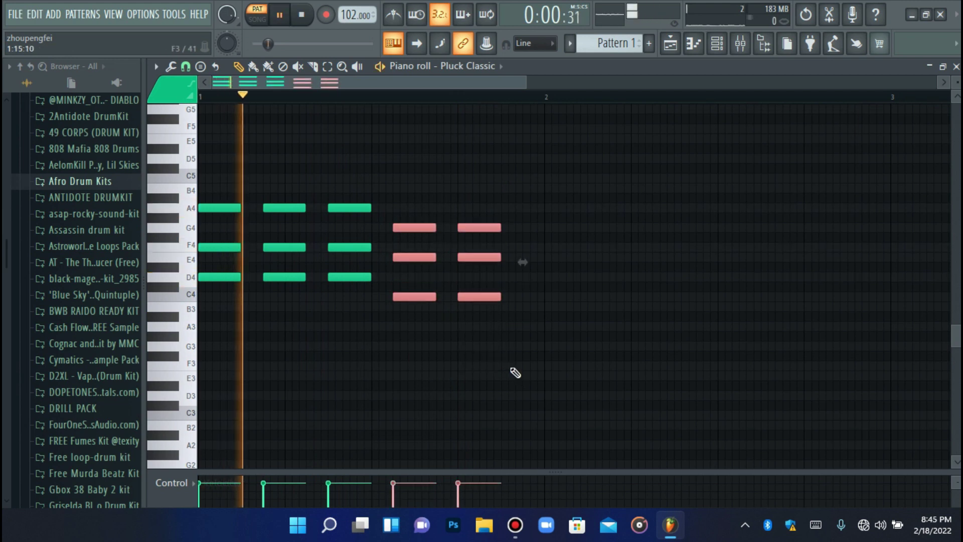
scroll(515, 373, "up", 2)
key("space")
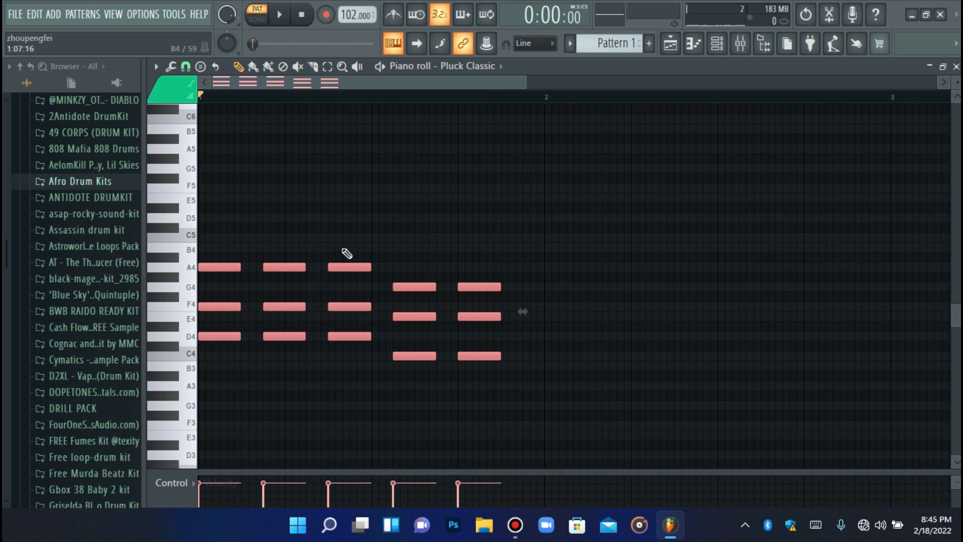
Step: Delete the second chord and transpose the chord at step 7 up two semitones
right_click(294, 246)
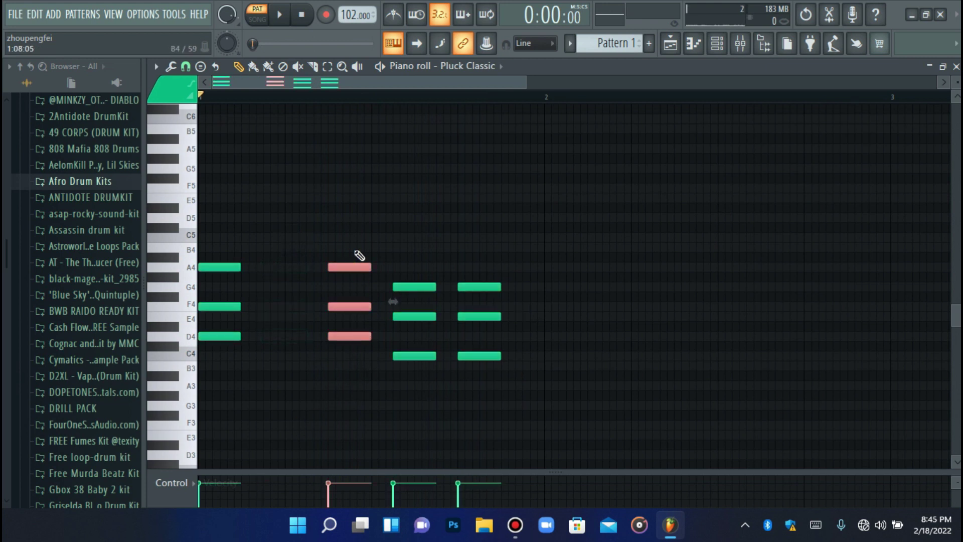
key("Up")
key("Up")
key("space")
key("space")
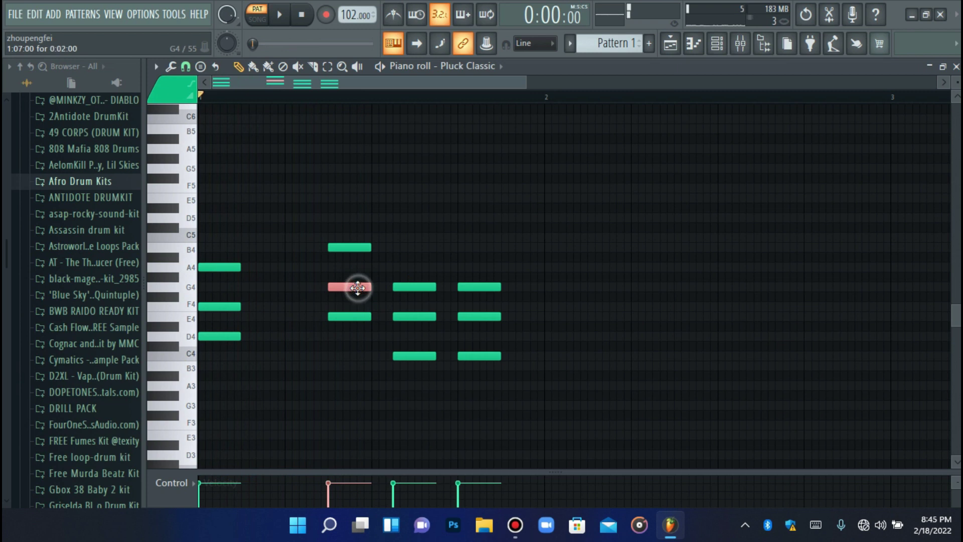
Step: Raise the middle note of the chord at step 7 by one semitone to G#4 and play the result
key("Up")
key("space")
key("space")
Step: Shift the last two chords one step later, to steps 11 and 14, and transpose them up six semitones
left_click_drag(393, 264, 514, 387)
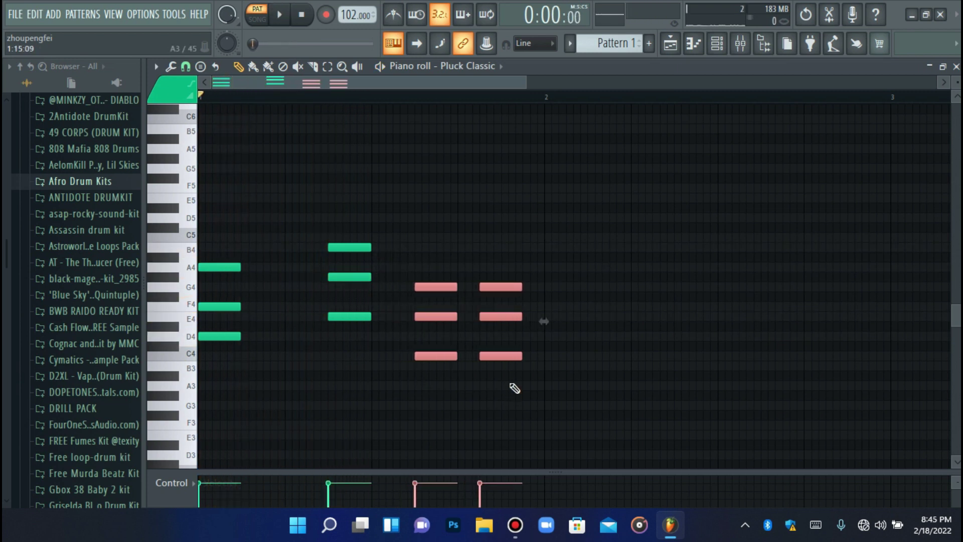
key("Up")
key("Up")
key("Up")
key("Up")
key("Up")
key("Up")
key("space")
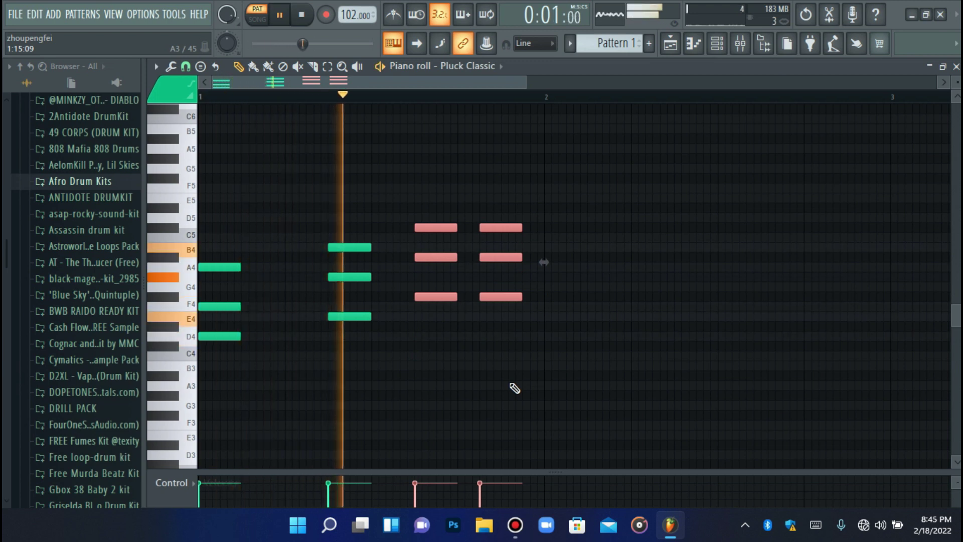
Step: Transpose all the chords down four semitones and play the progression
key("space")
key("ctrl+a")
key("Down")
key("Down")
key("Down")
key("Down")
key("space")
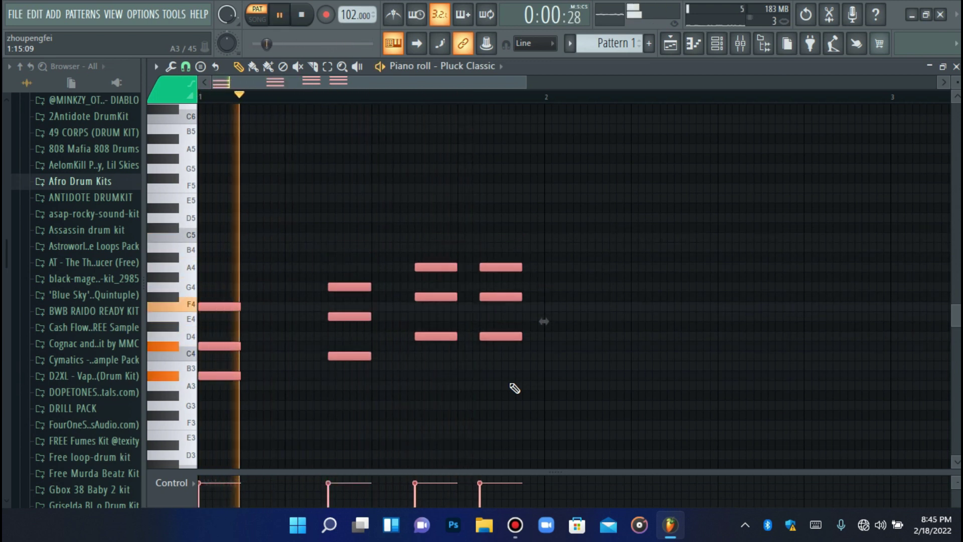
key("space")
Step: Replace the last two chords with a single one at step 13 and lower its middle note to F4
right_click(515, 270)
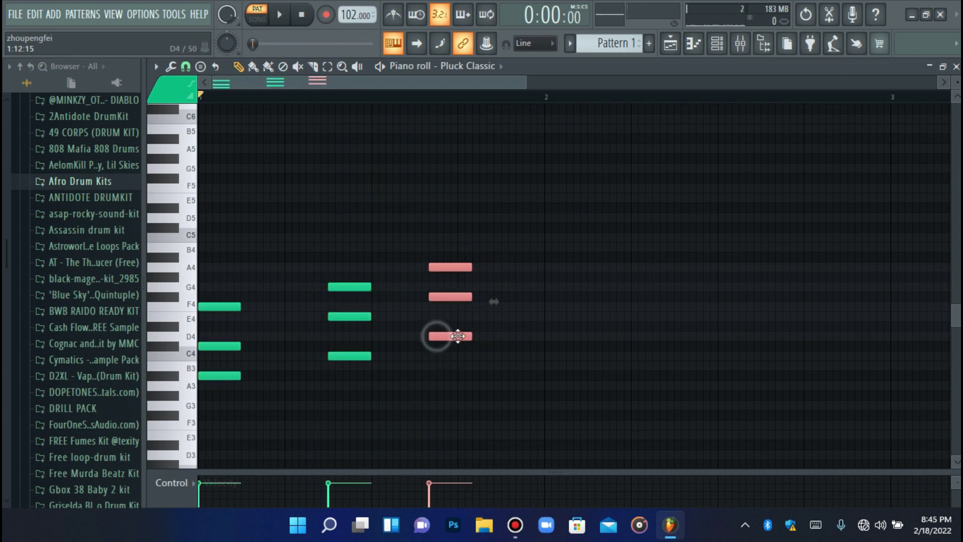
left_click(483, 298)
key("Down")
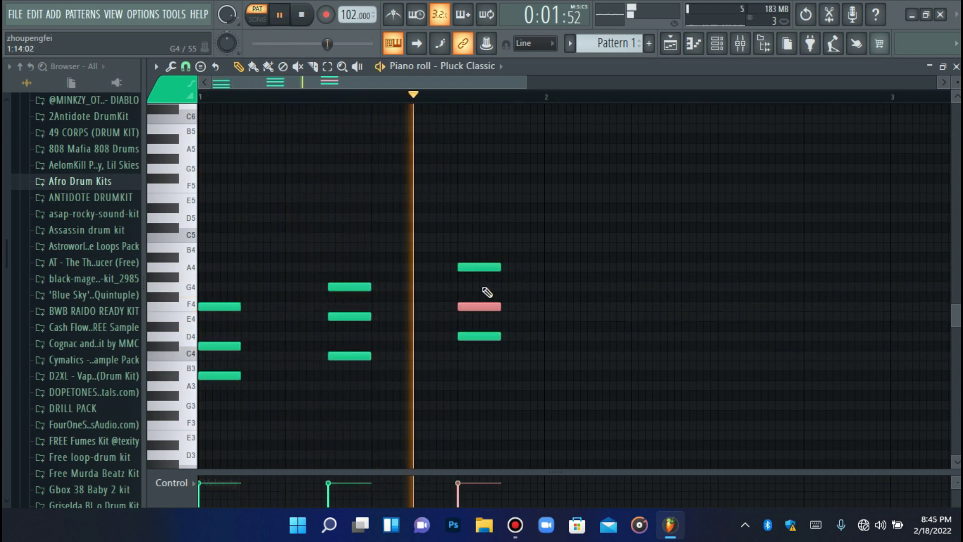
key("space")
Step: Transpose all three chords down two semitones, raise them by seven semitones, and play the result
key("ctrl+a")
key("Down")
key("Down")
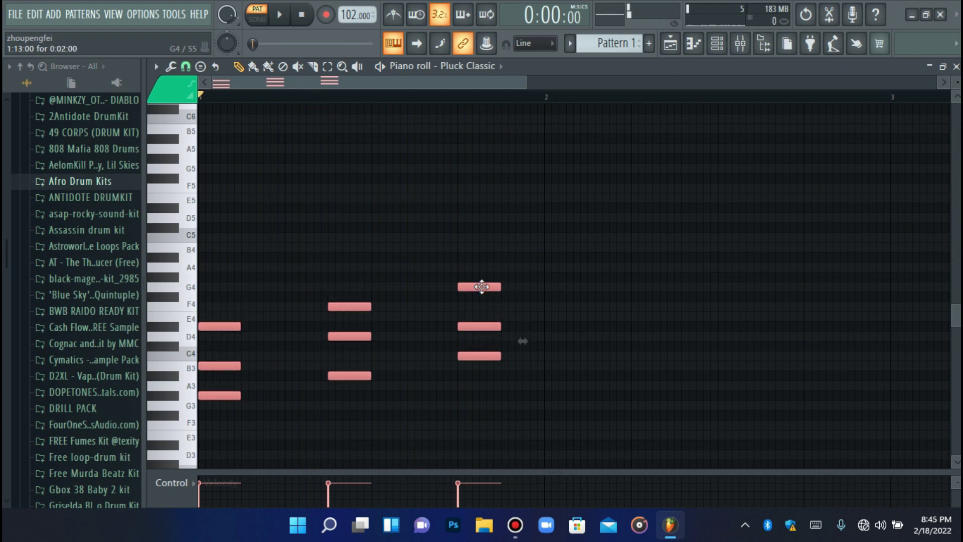
key("Up")
key("Up")
key("Up")
key("Up")
key("Up")
key("Up")
key("Up")
key("space")
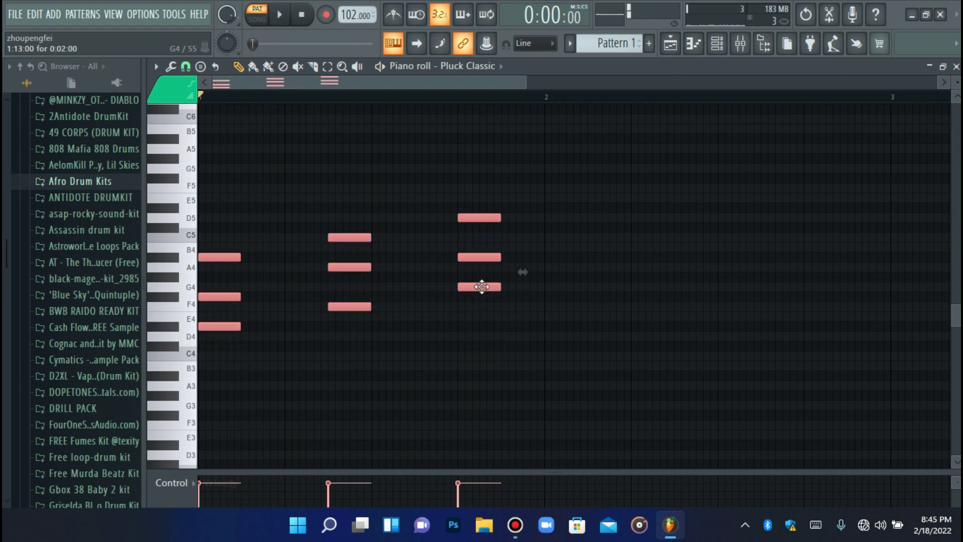